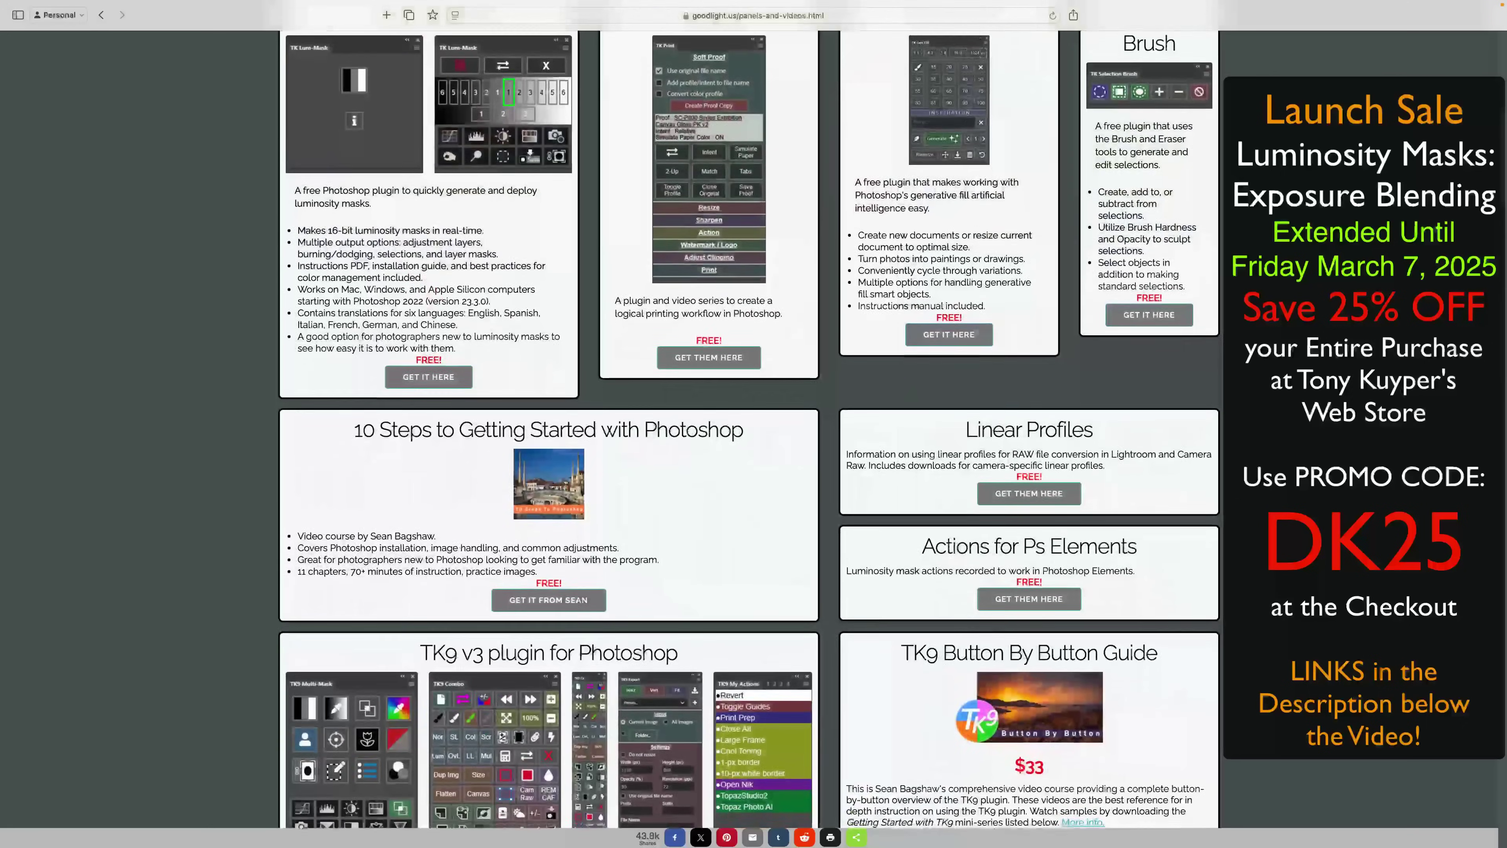
# Browse the Photoshop plugin and video course listings on the Good Light panels and videos page.
pyautogui.scroll(-5, 1401, 392)
pyautogui.scroll(-7, 1401, 392)
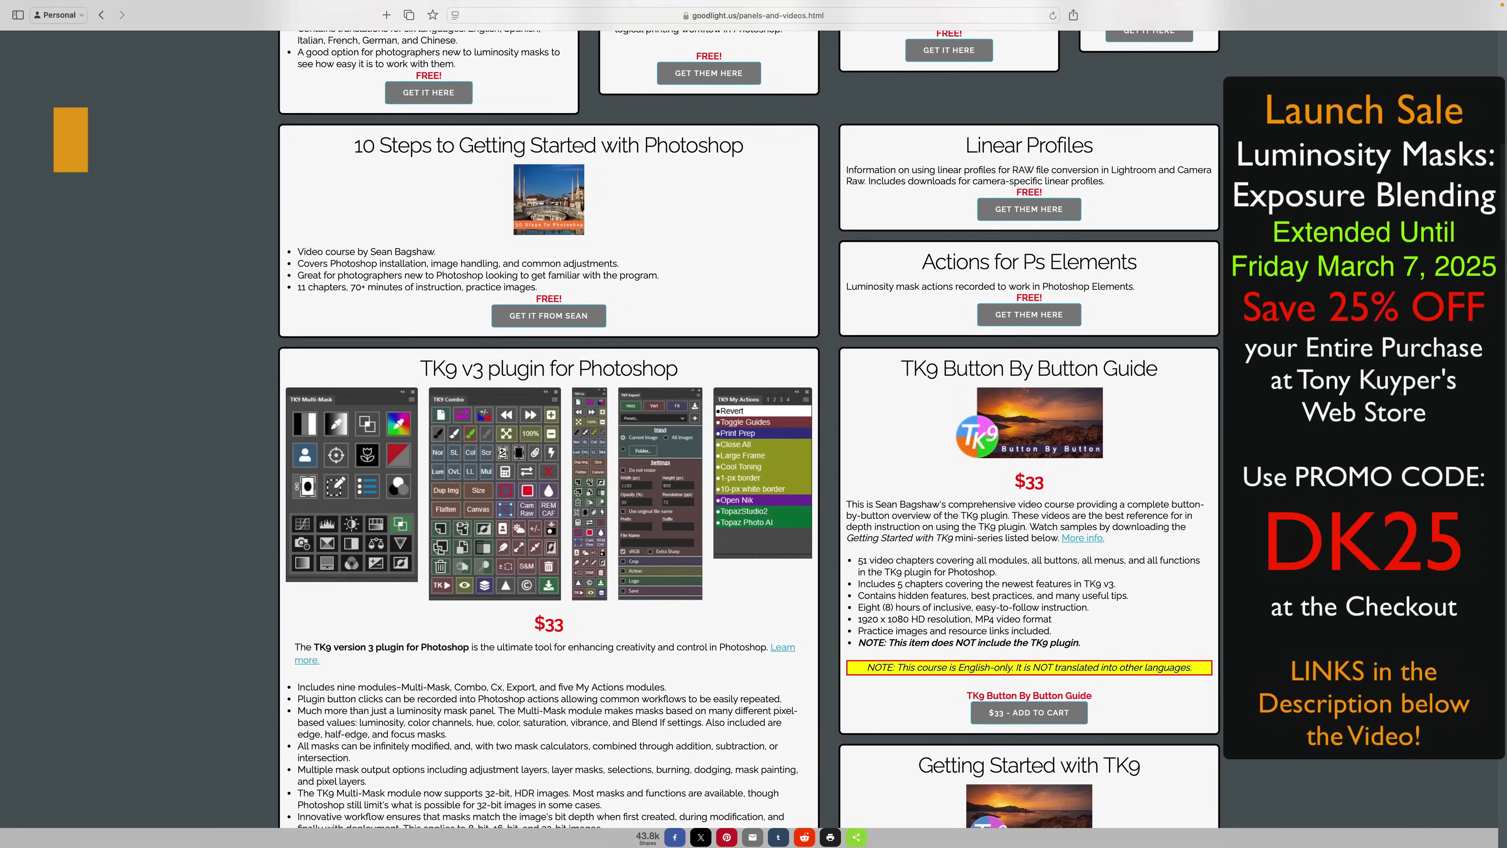
pyautogui.scroll(-9, 1402, 392)
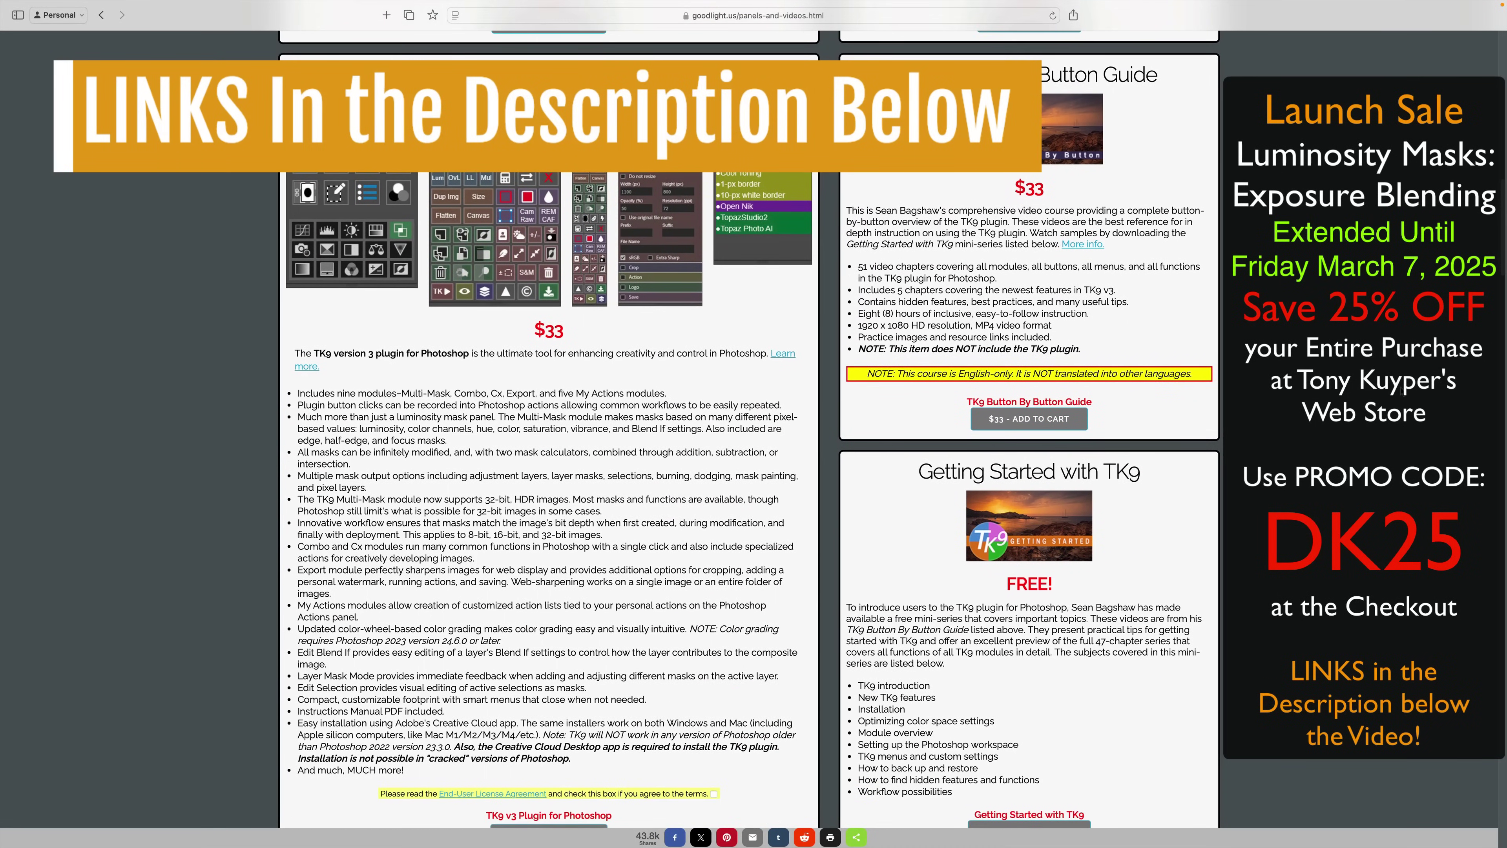
pyautogui.scroll(-8, 1401, 392)
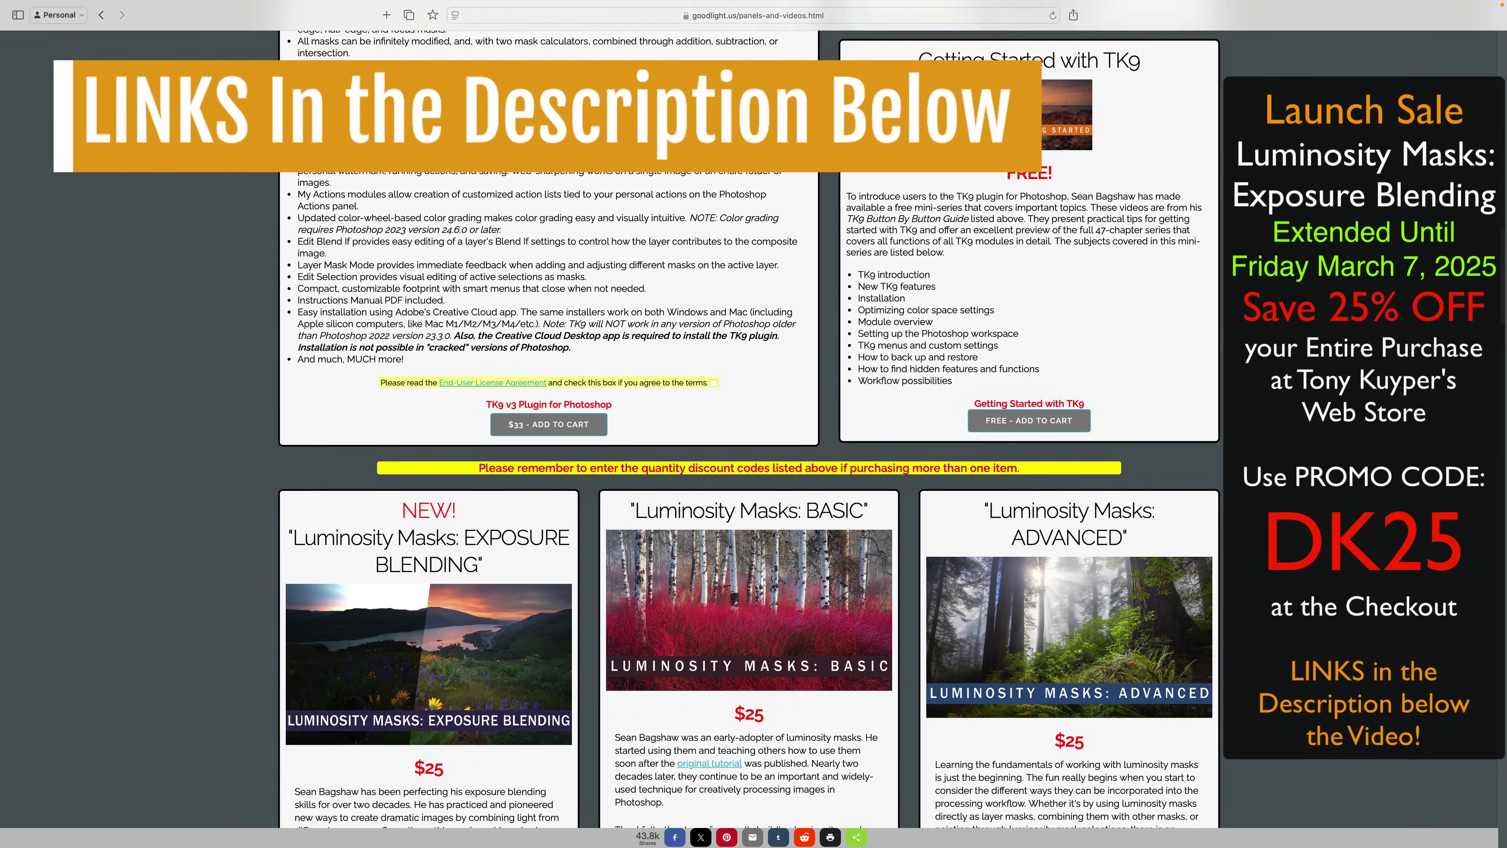
pyautogui.scroll(-14, 1401, 391)
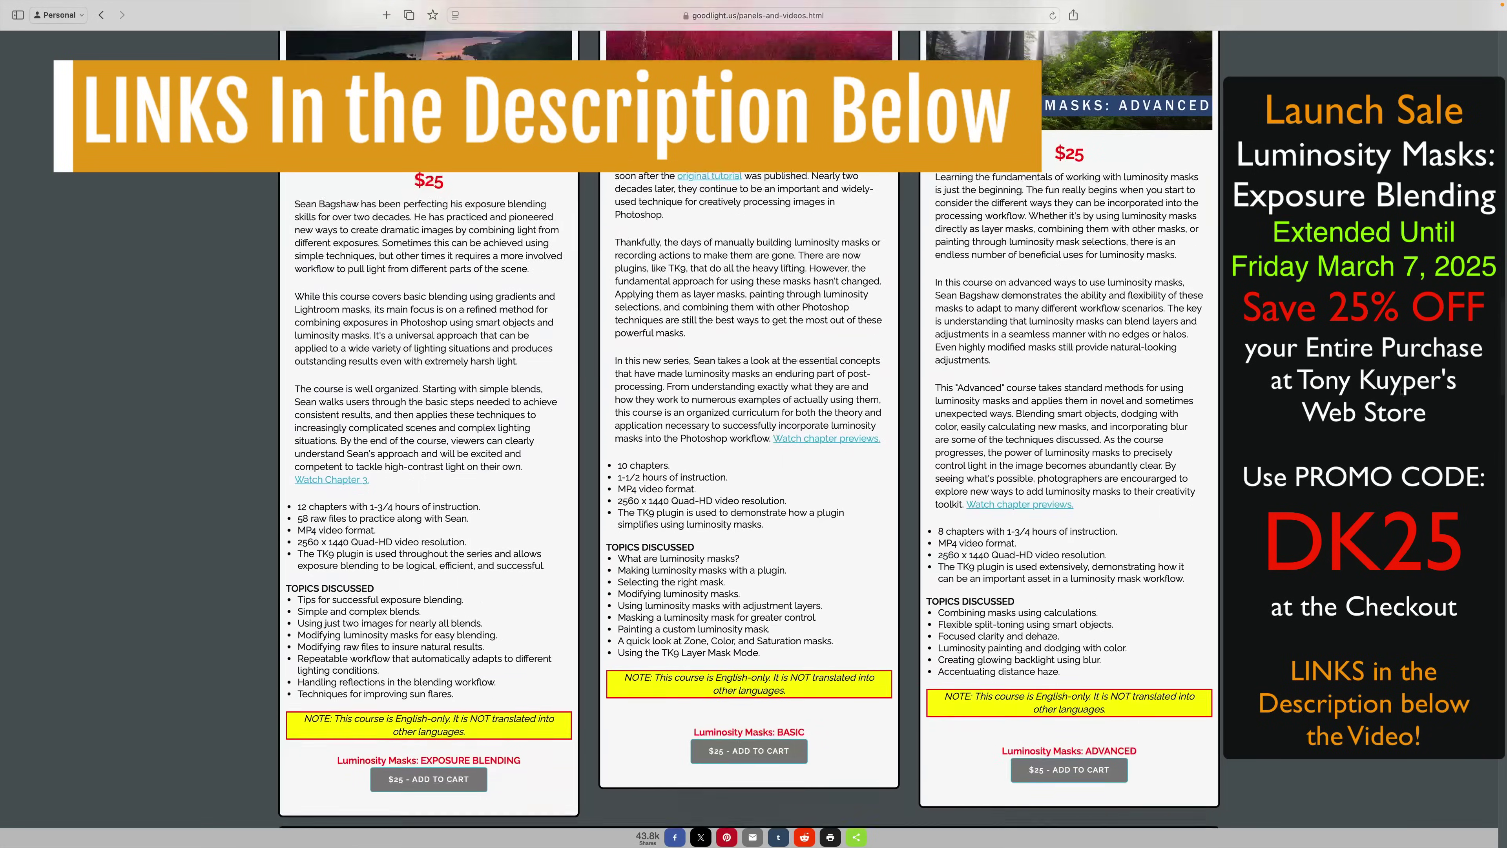
pyautogui.scroll(-6, 1402, 391)
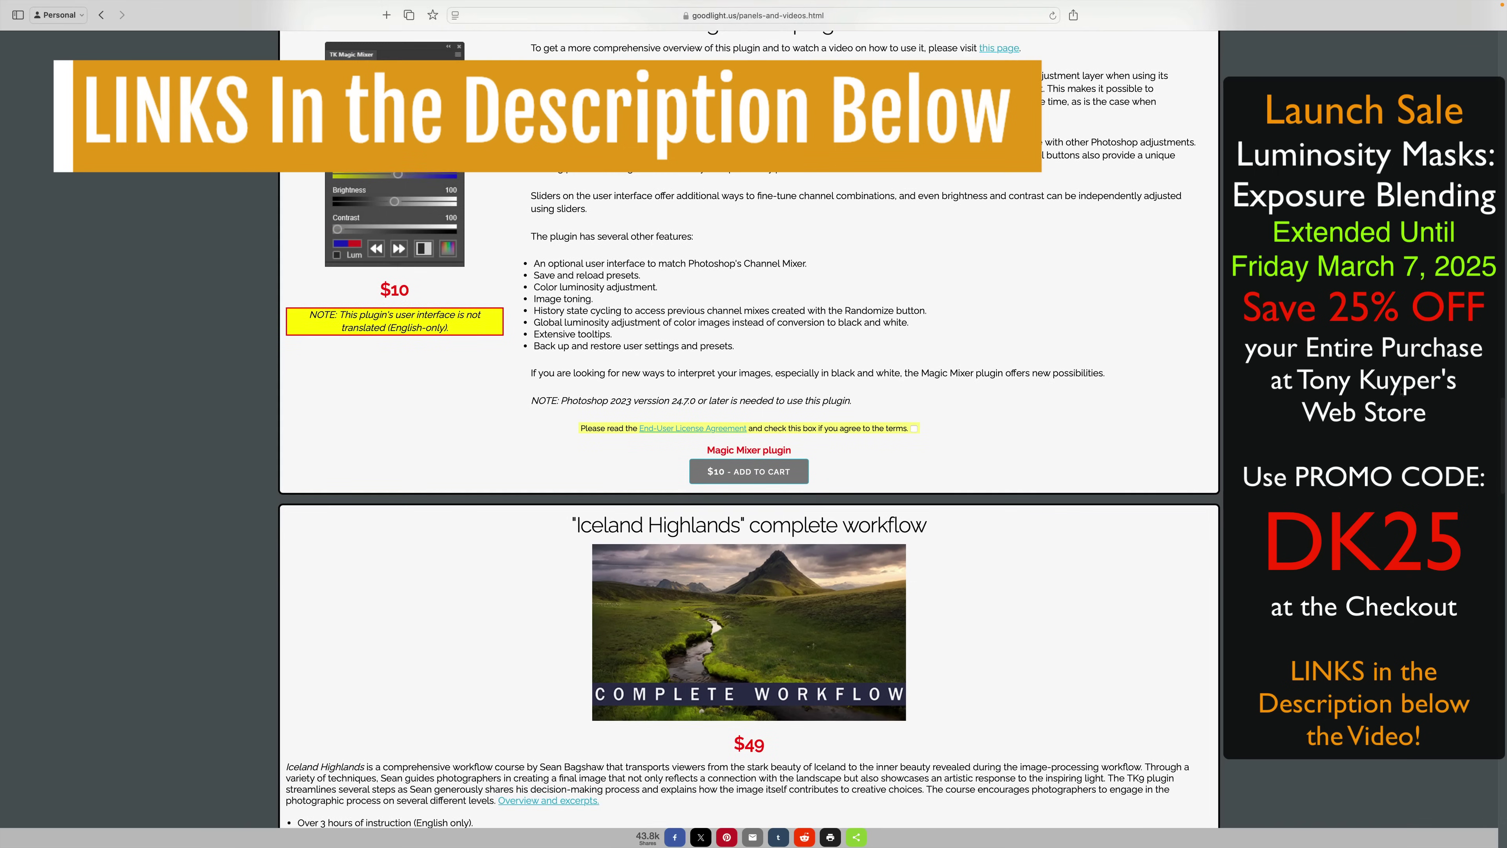
pyautogui.scroll(-9, 1402, 392)
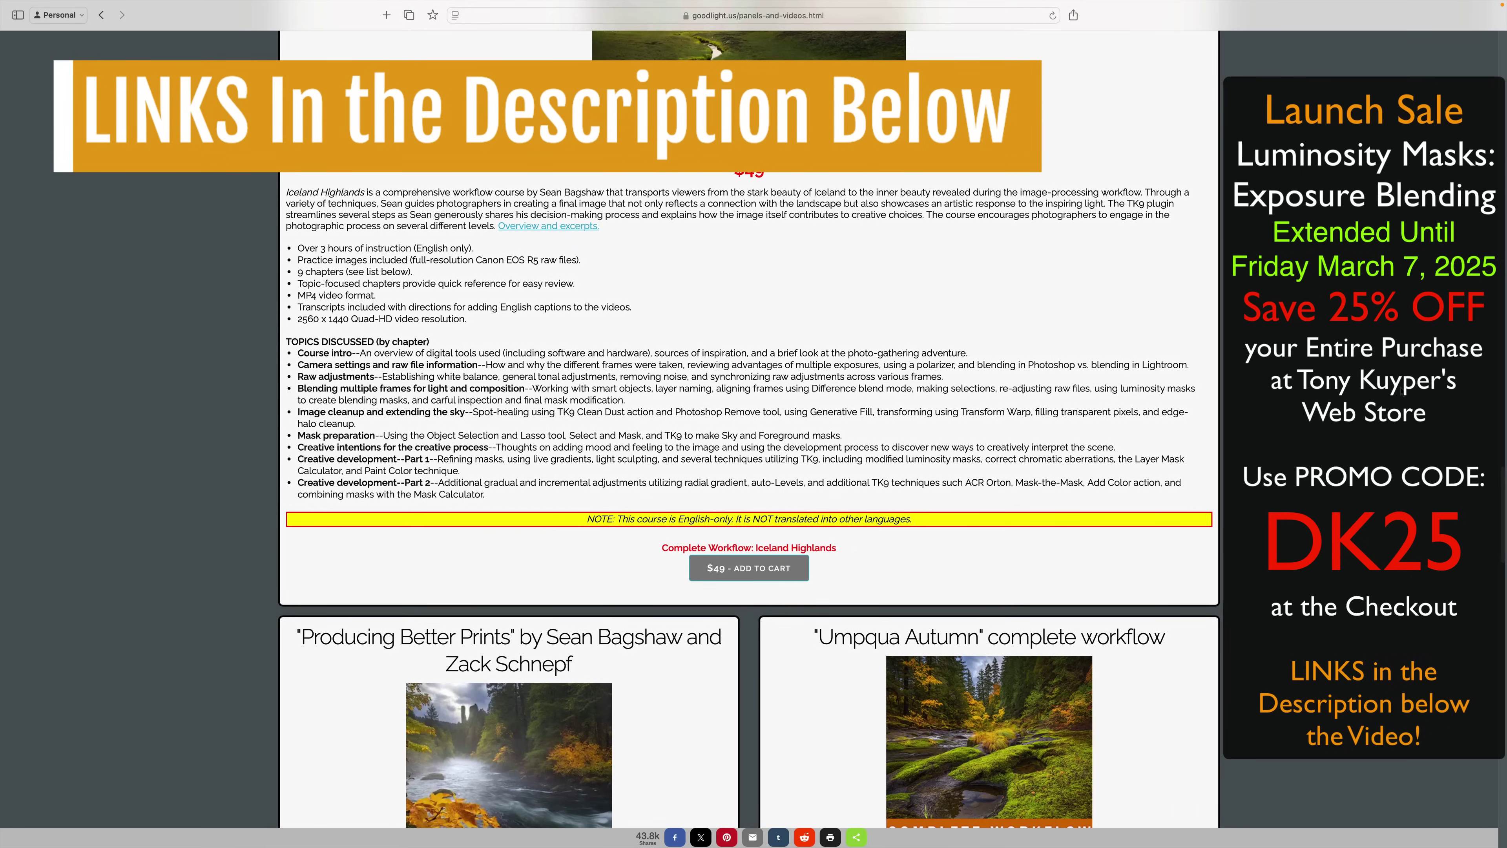
pyautogui.scroll(-7, 1401, 391)
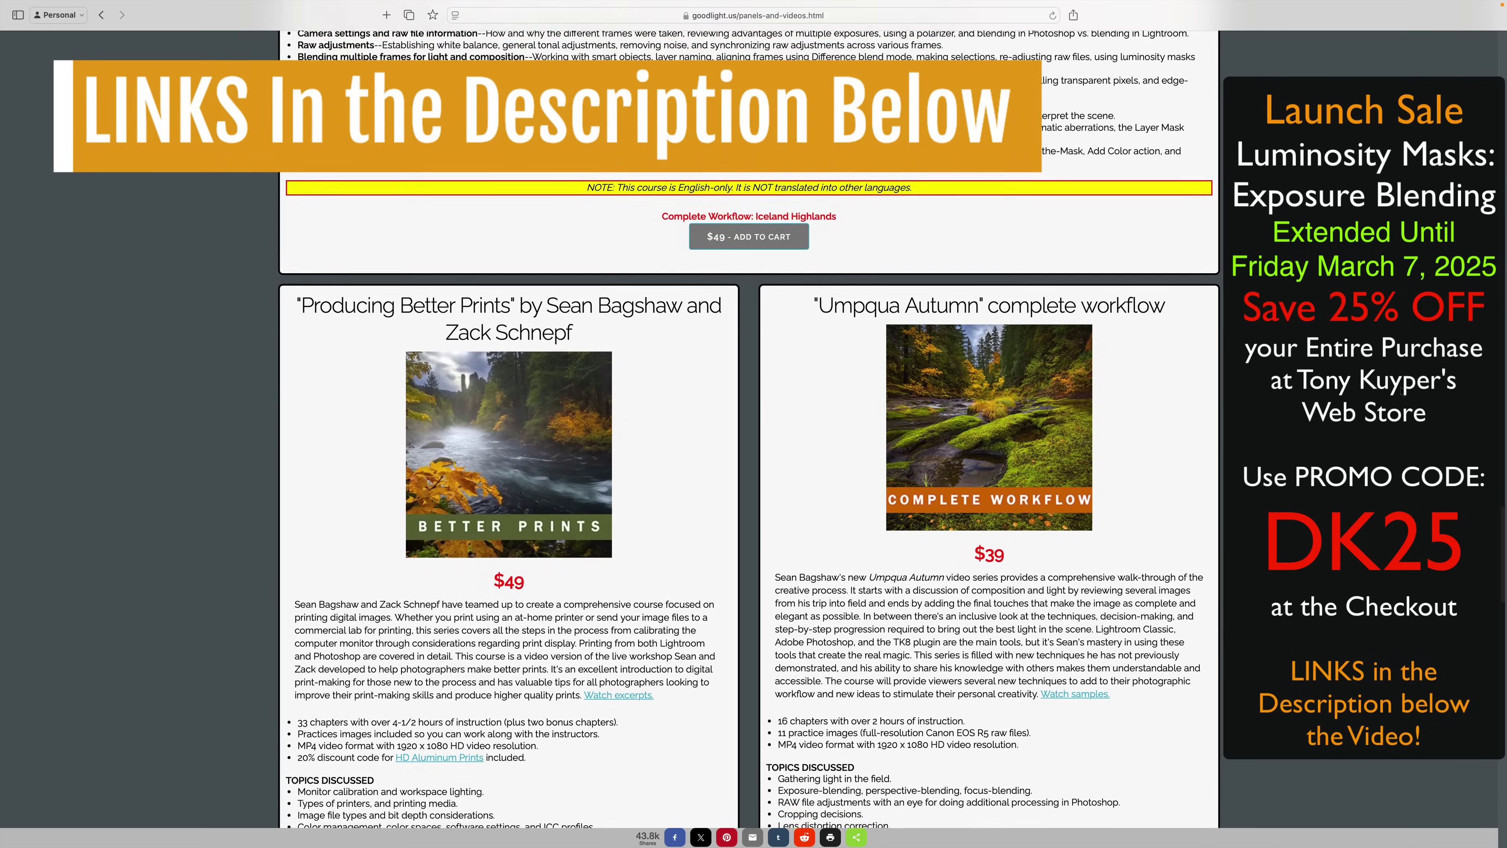
pyautogui.scroll(-12, 1401, 391)
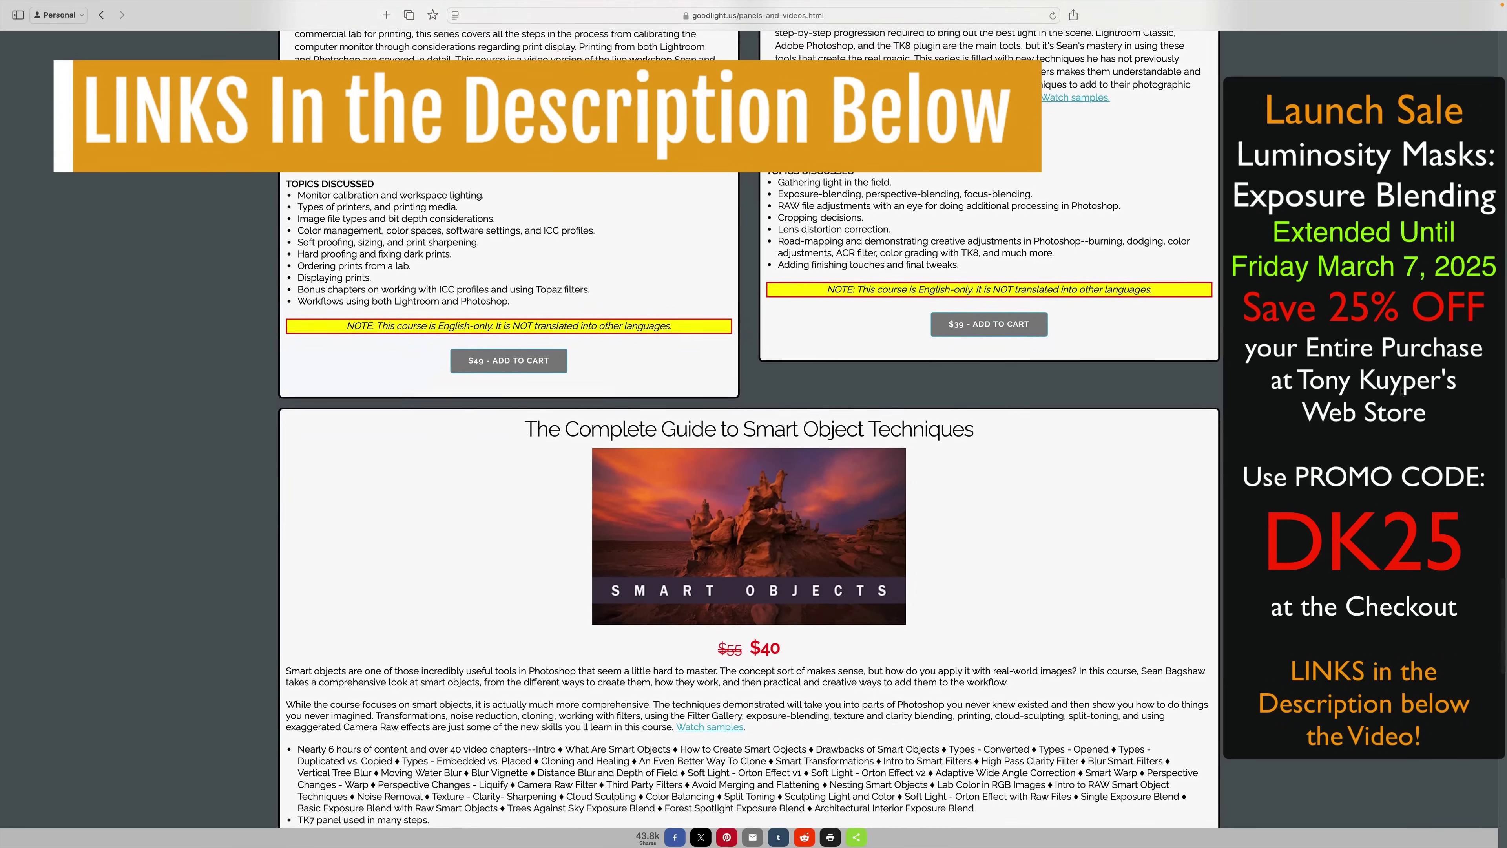
pyautogui.scroll(-6, 1402, 392)
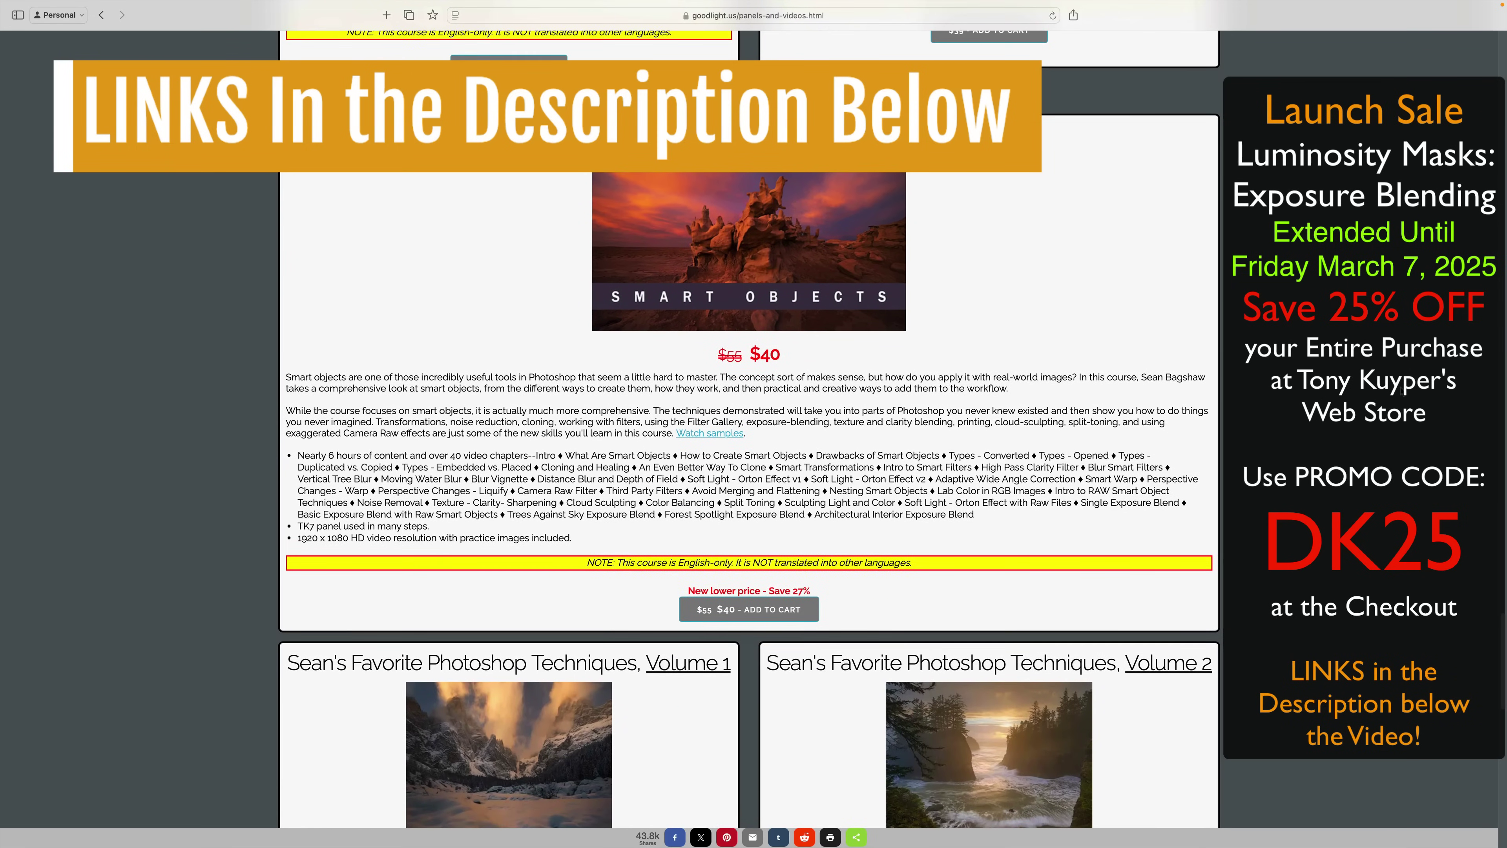
pyautogui.scroll(-10, 1402, 392)
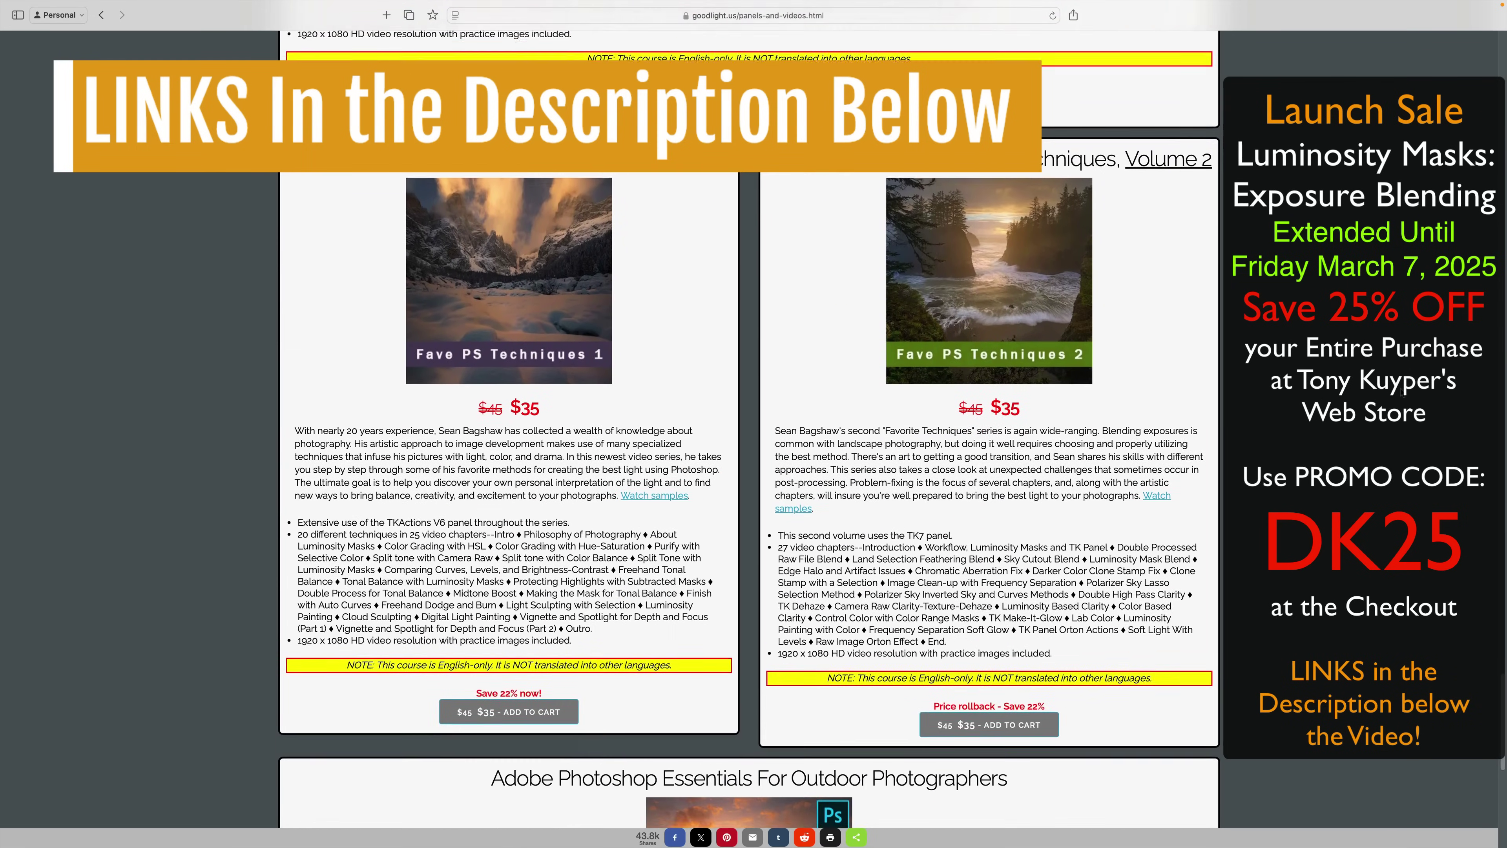
pyautogui.scroll(-7, 1401, 392)
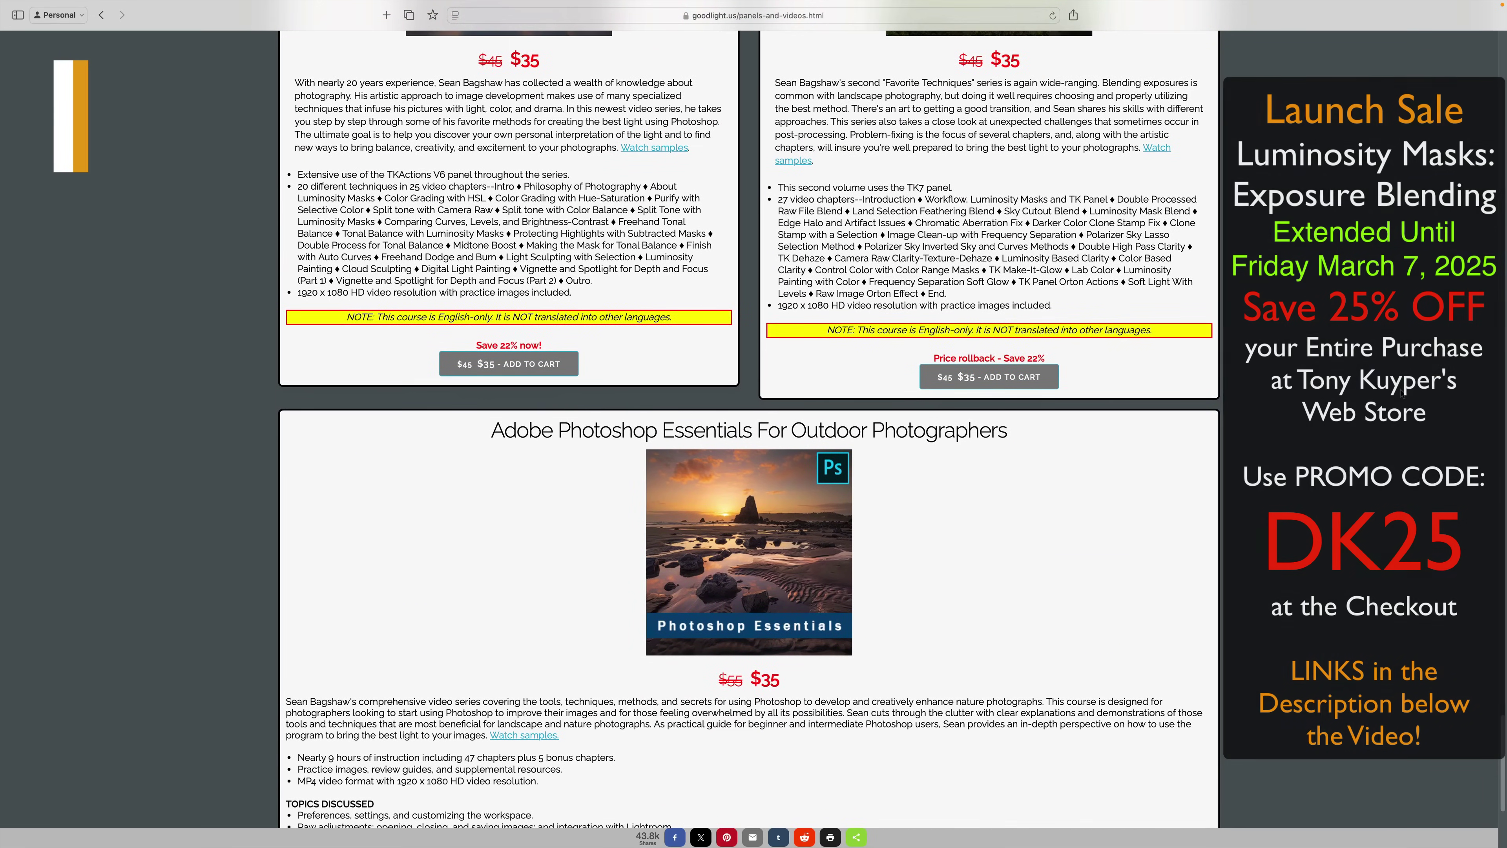
pyautogui.scroll(-4, 1401, 391)
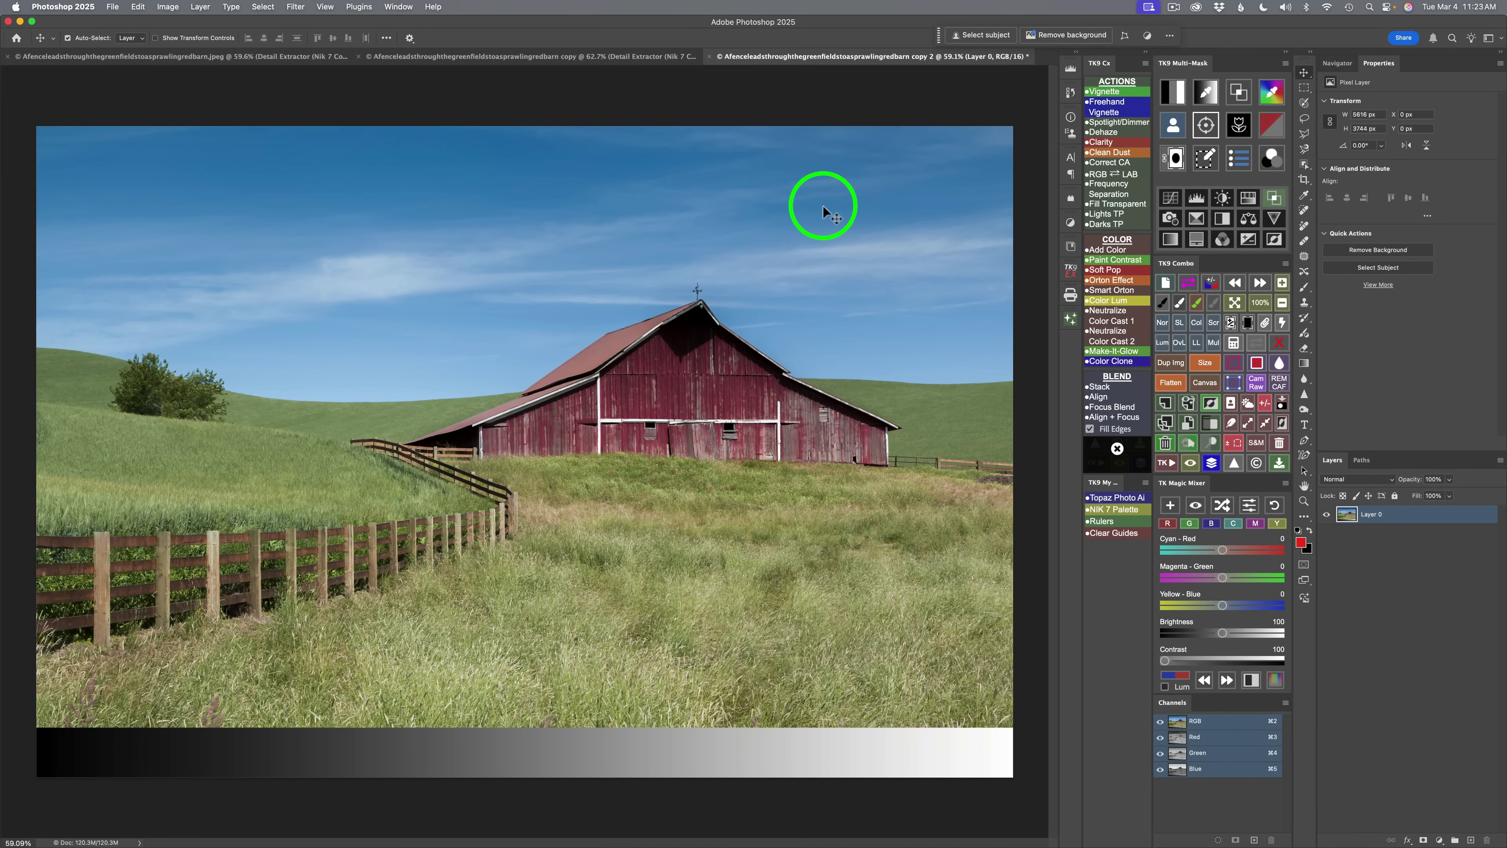
# Add two smart object copies of the barn image above the base layer, with the upper copy hidden and the lower one selected.
pyautogui.click(1247, 404)
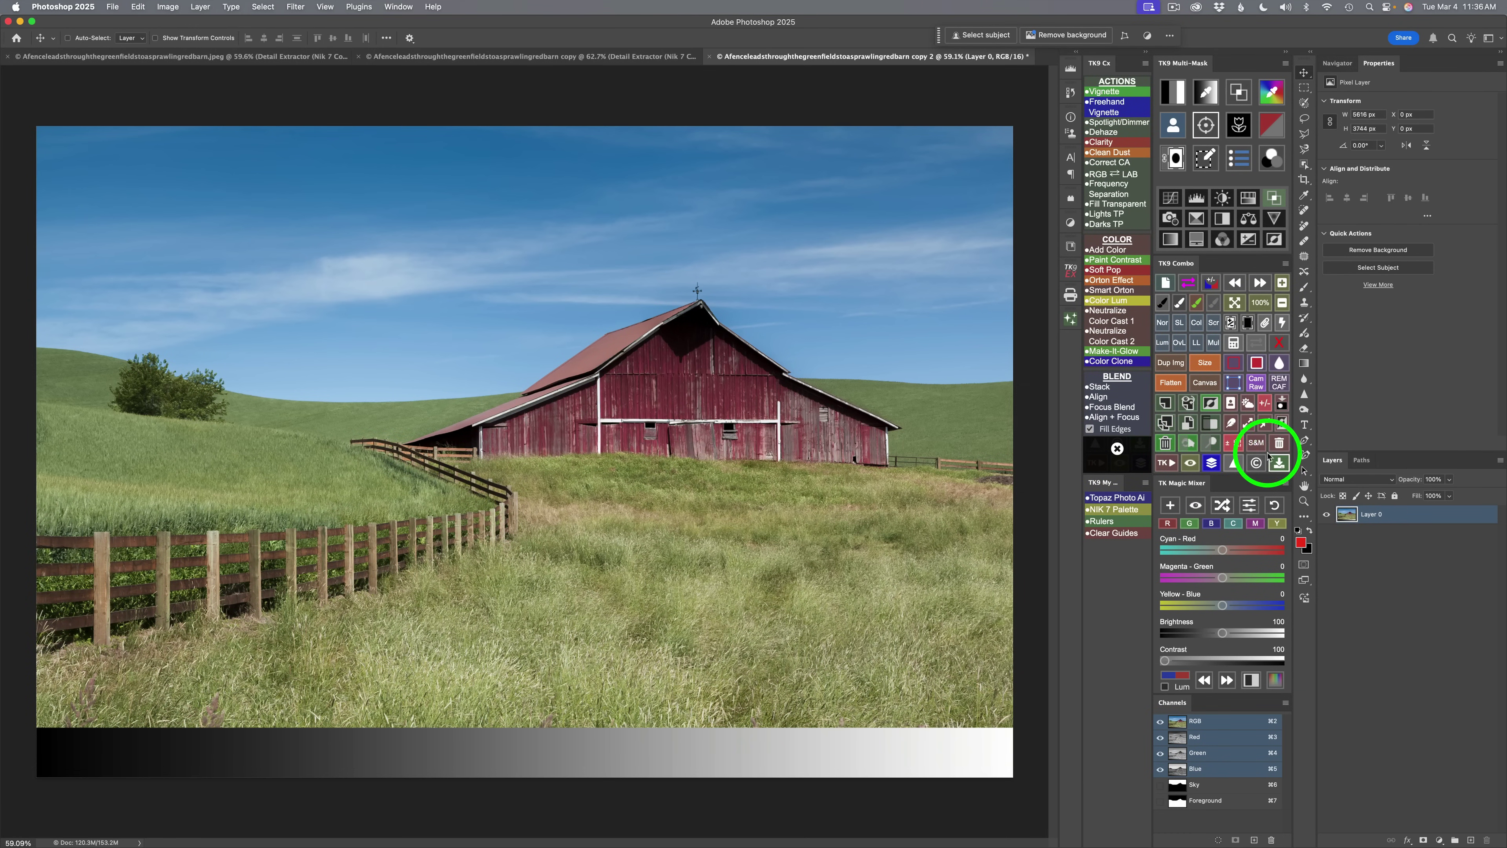
pyautogui.click(1189, 423)
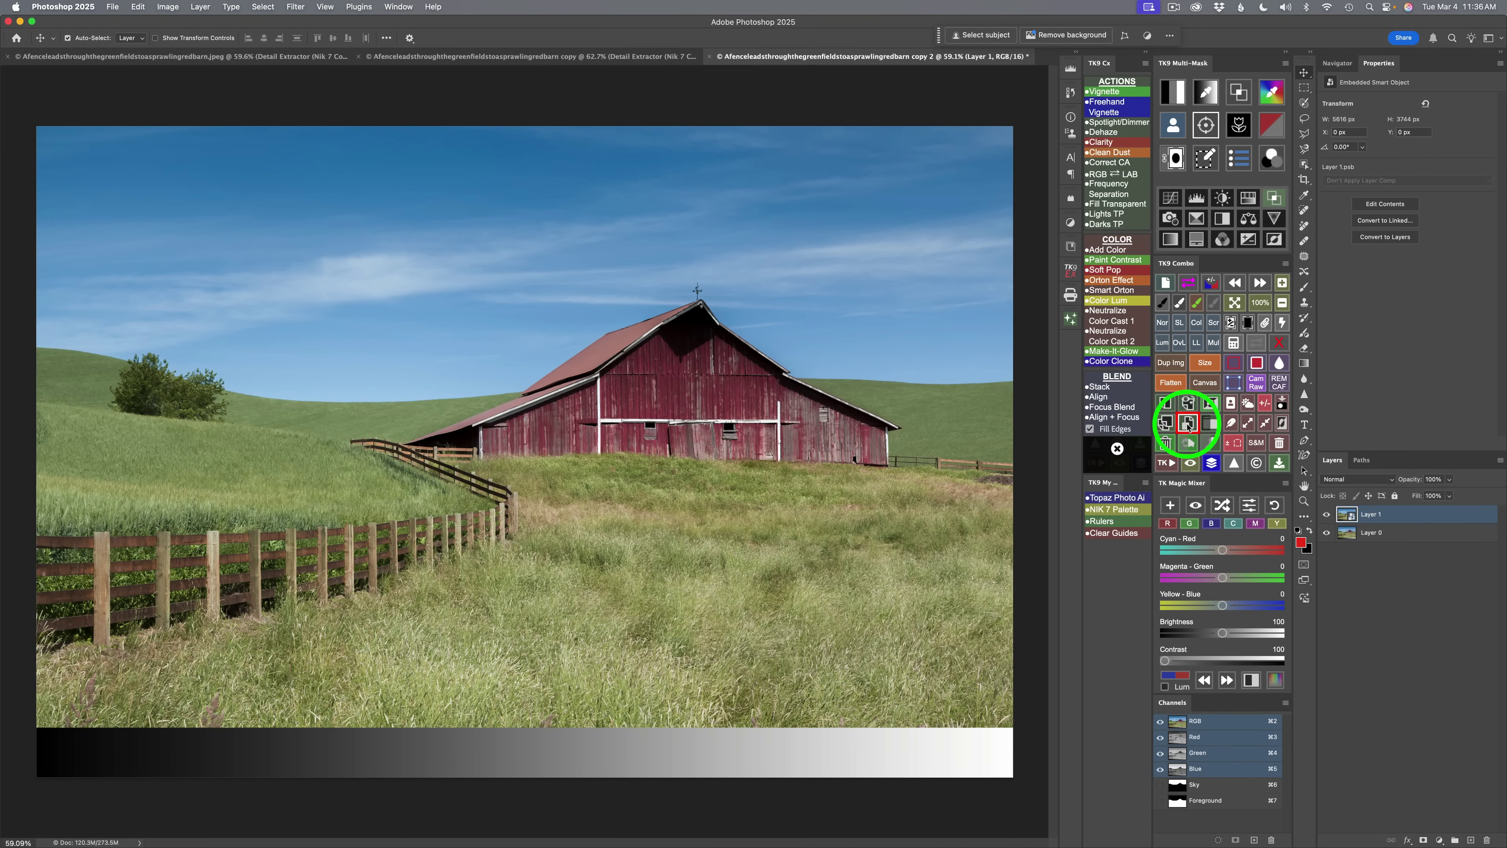
pyautogui.click(1188, 423)
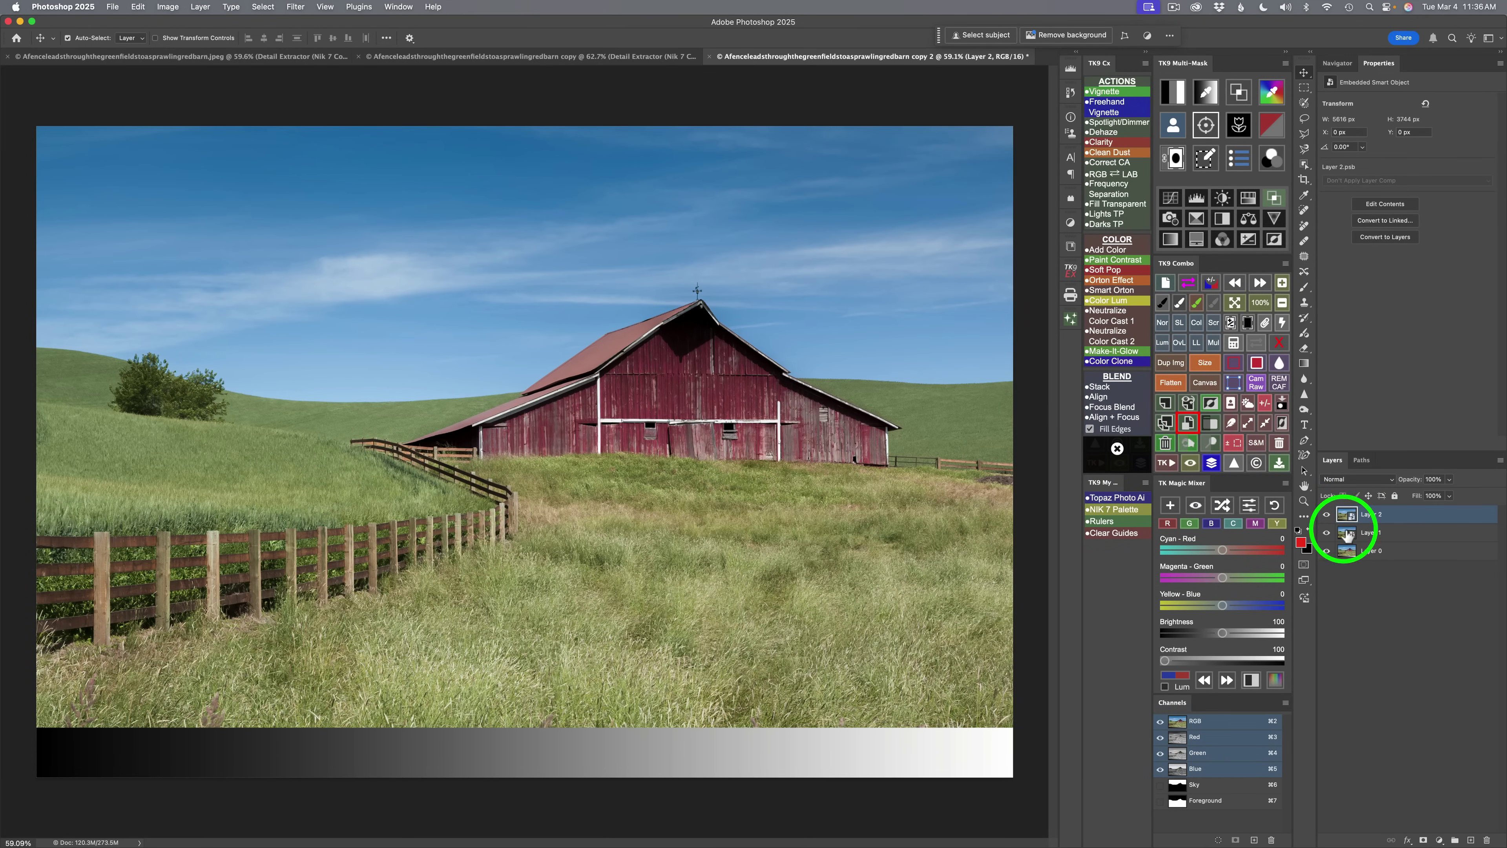
pyautogui.click(1326, 514)
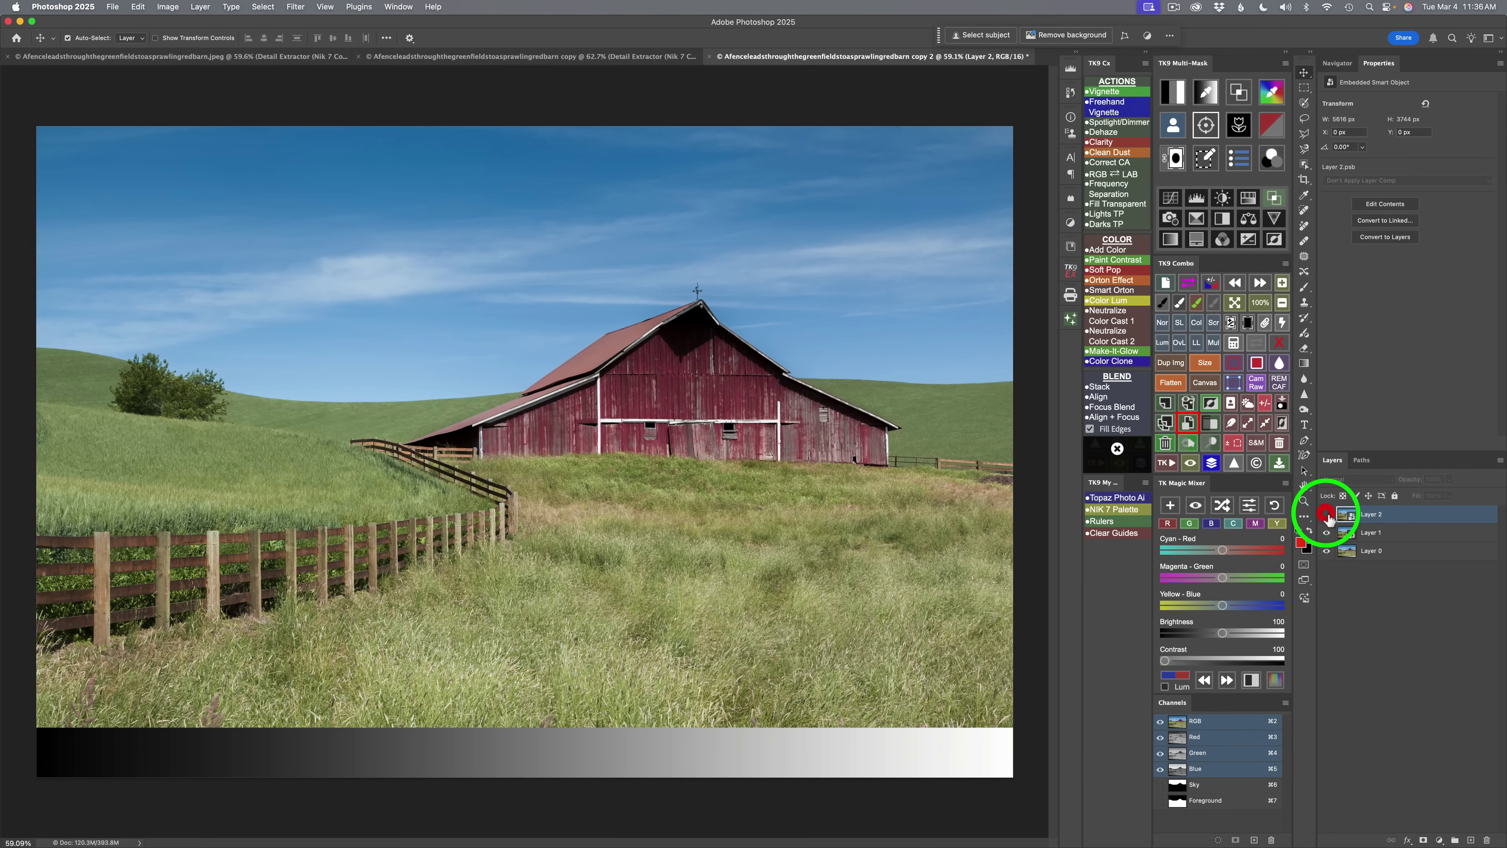
pyautogui.click(1396, 532)
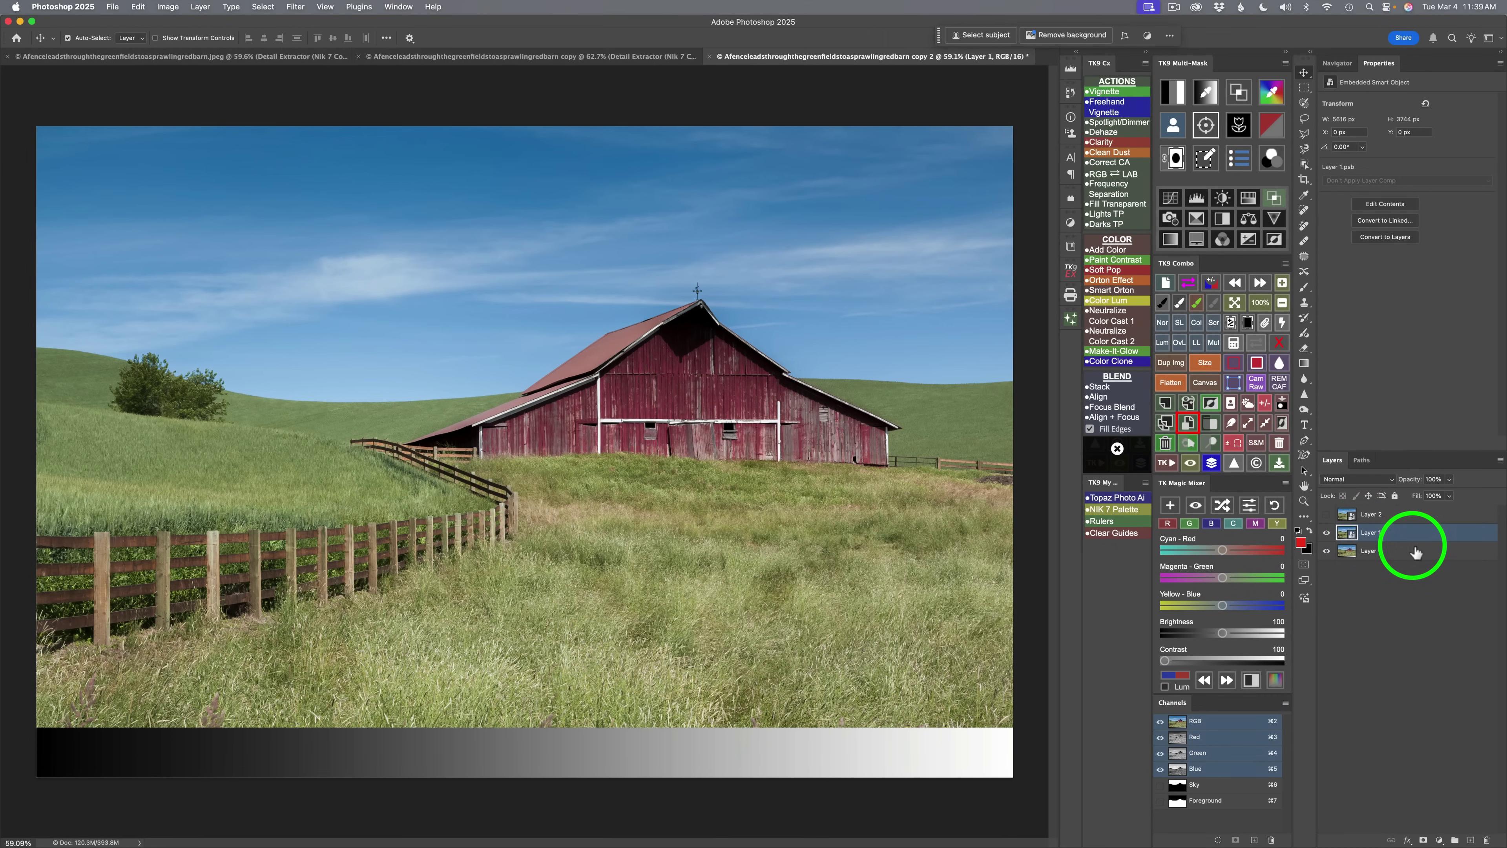
pyautogui.click(296, 7)
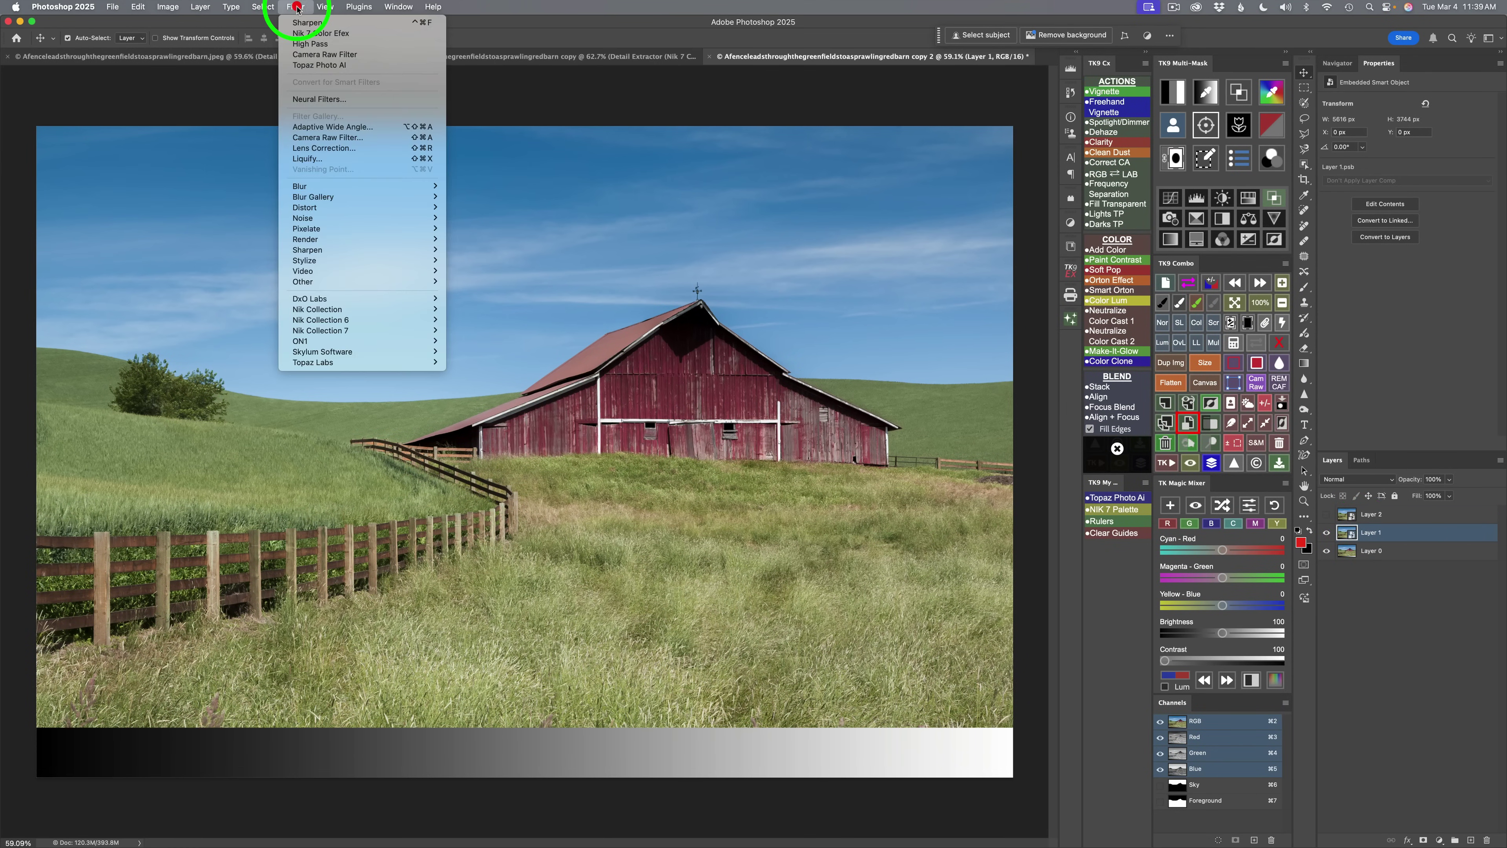
pyautogui.moveTo(404, 336)
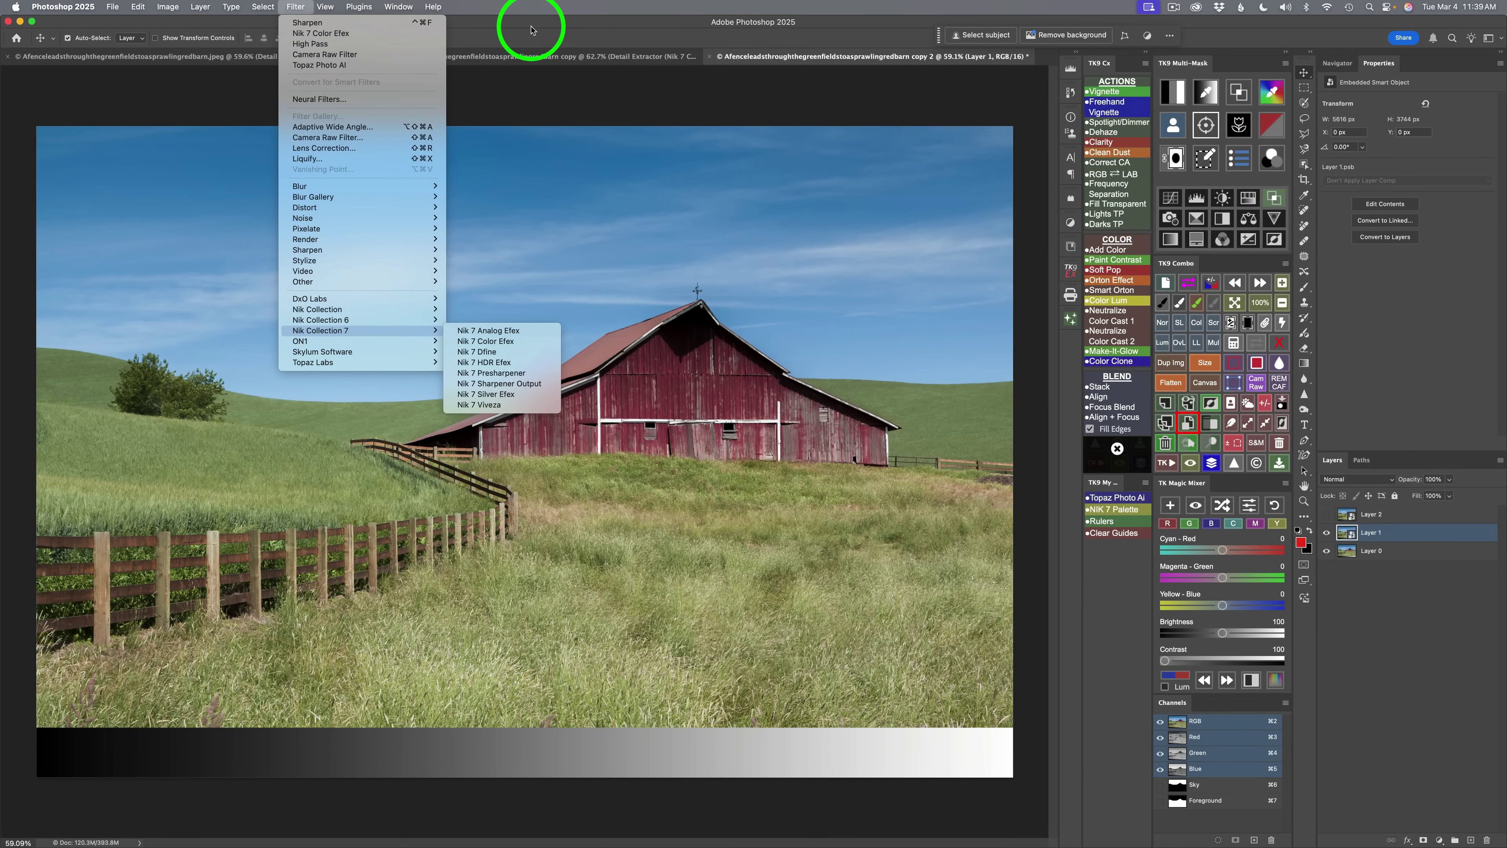
pyautogui.click(397, 92)
pyautogui.click(112, 8)
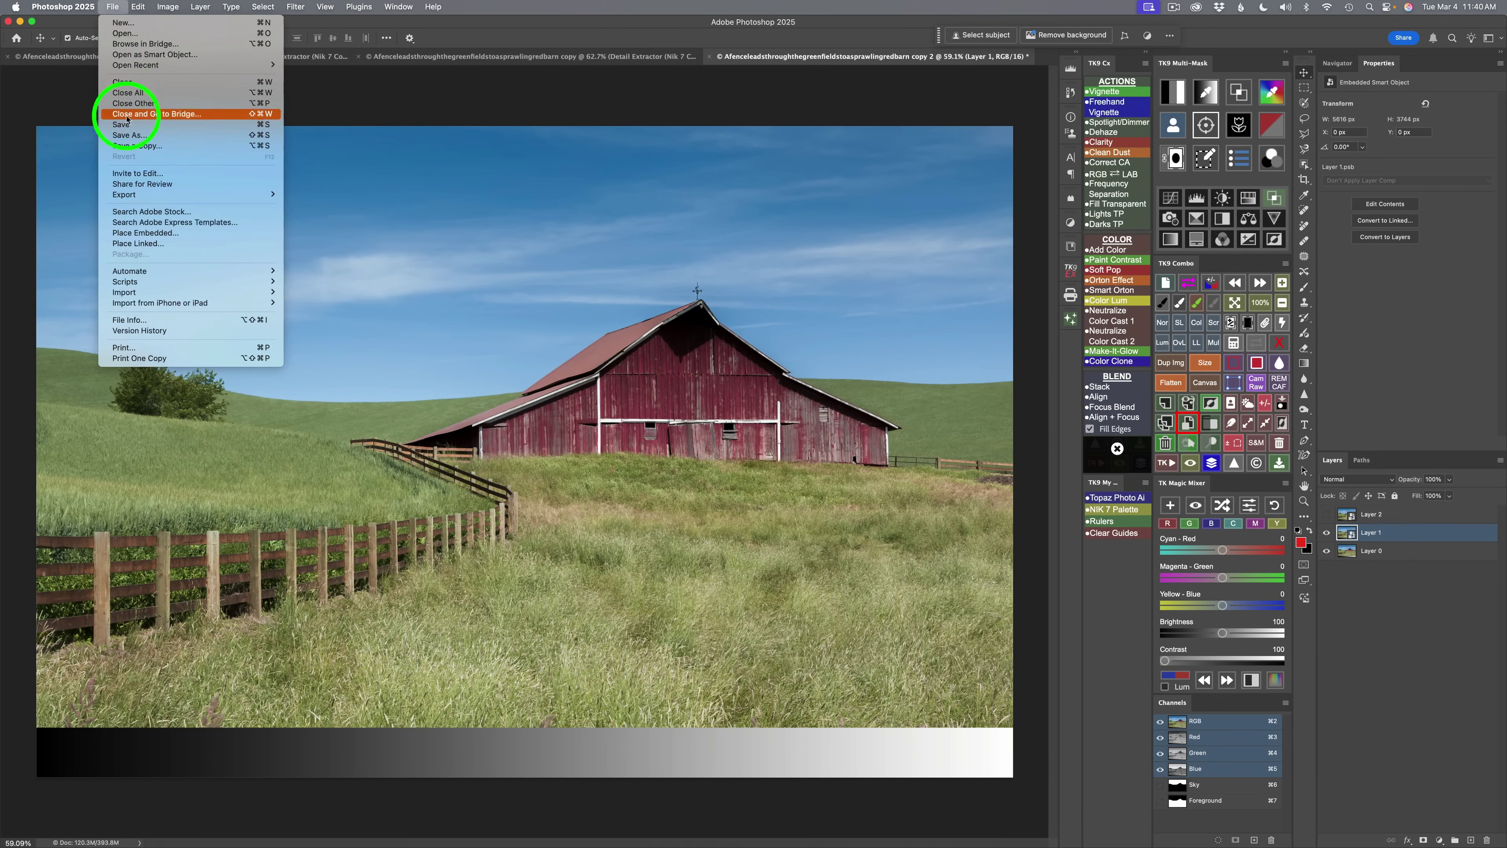
pyautogui.moveTo(143, 200)
pyautogui.moveTo(143, 271)
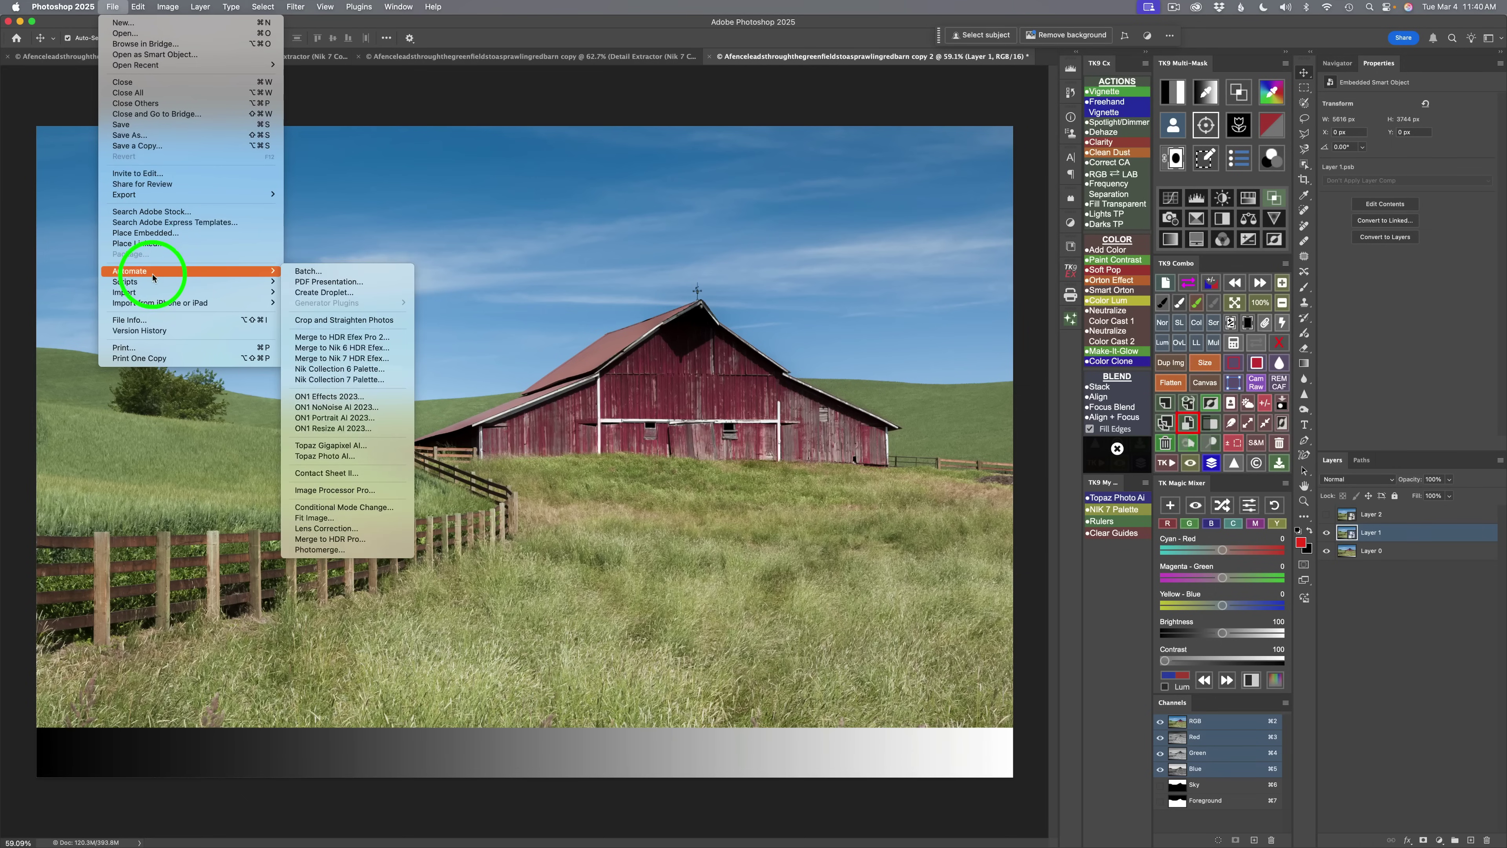
pyautogui.click(348, 383)
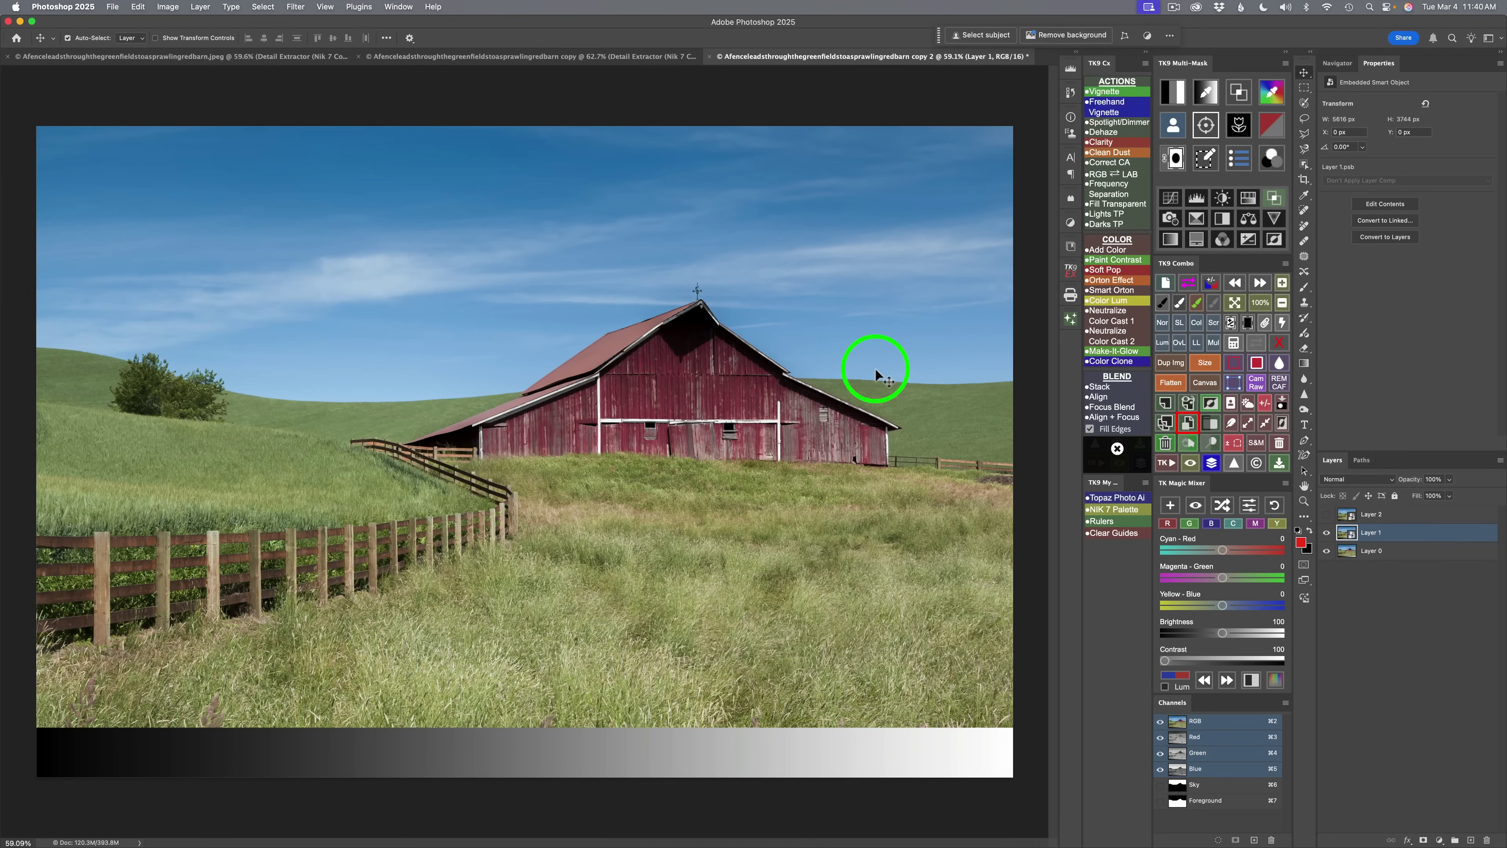
# Show the Nik Collection 7 palette and open Layer 1 in Nik 7 Color Efex.
pyautogui.click(1105, 511)
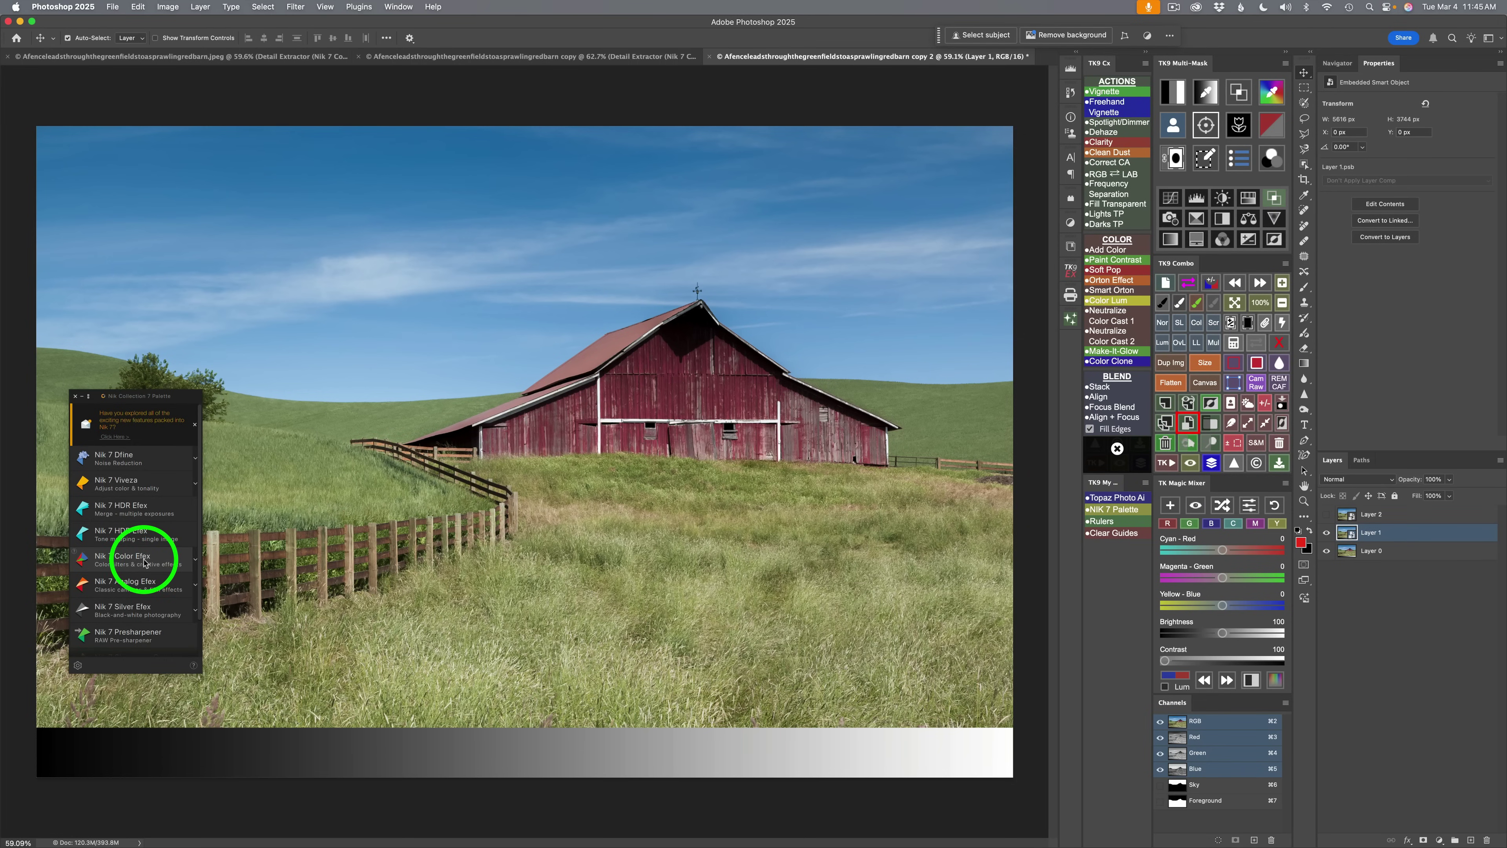
pyautogui.click(145, 562)
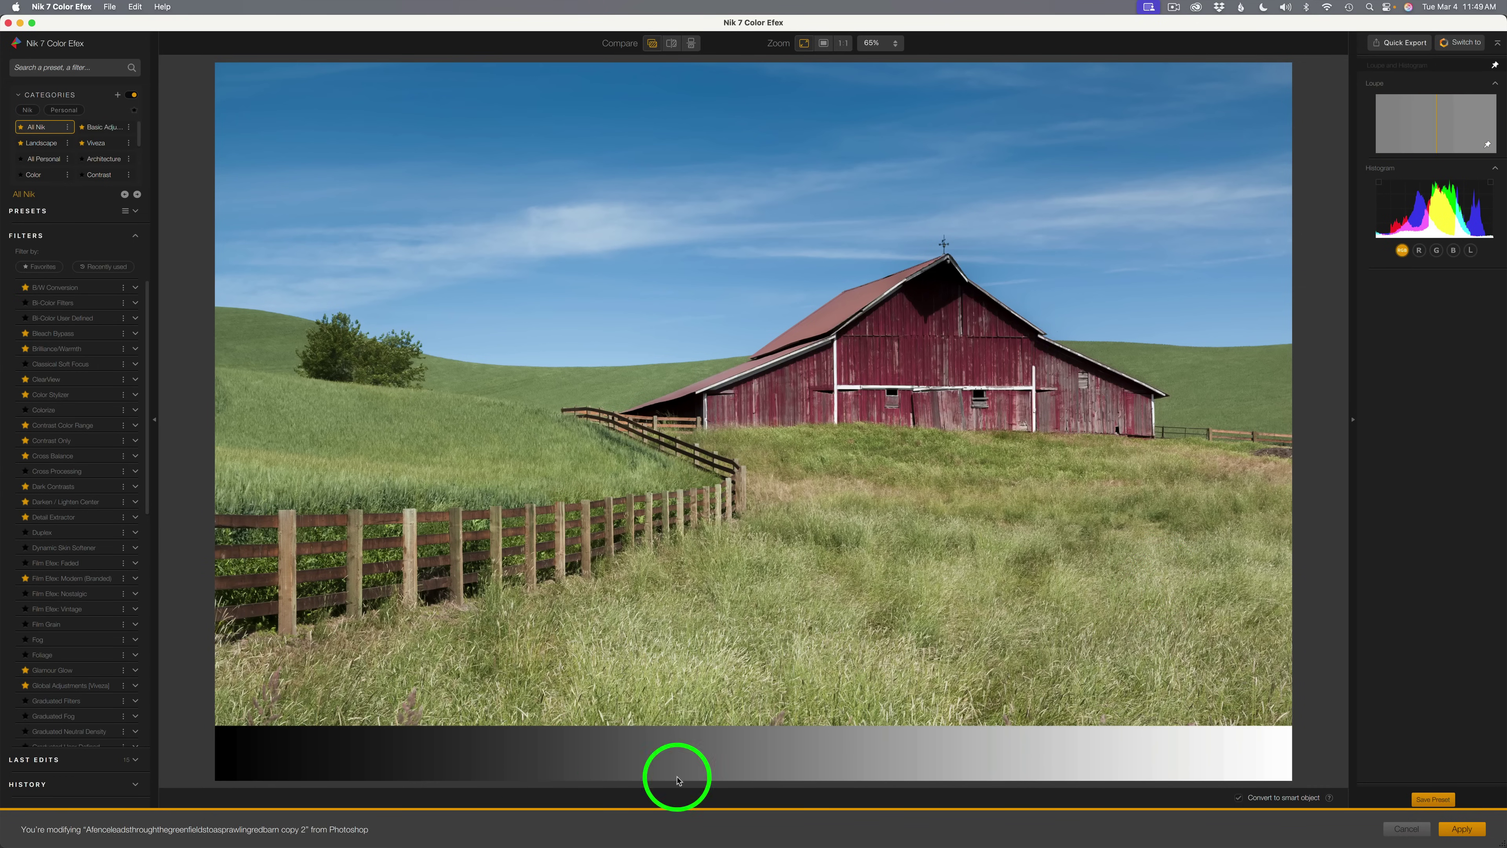
pyautogui.click(913, 586)
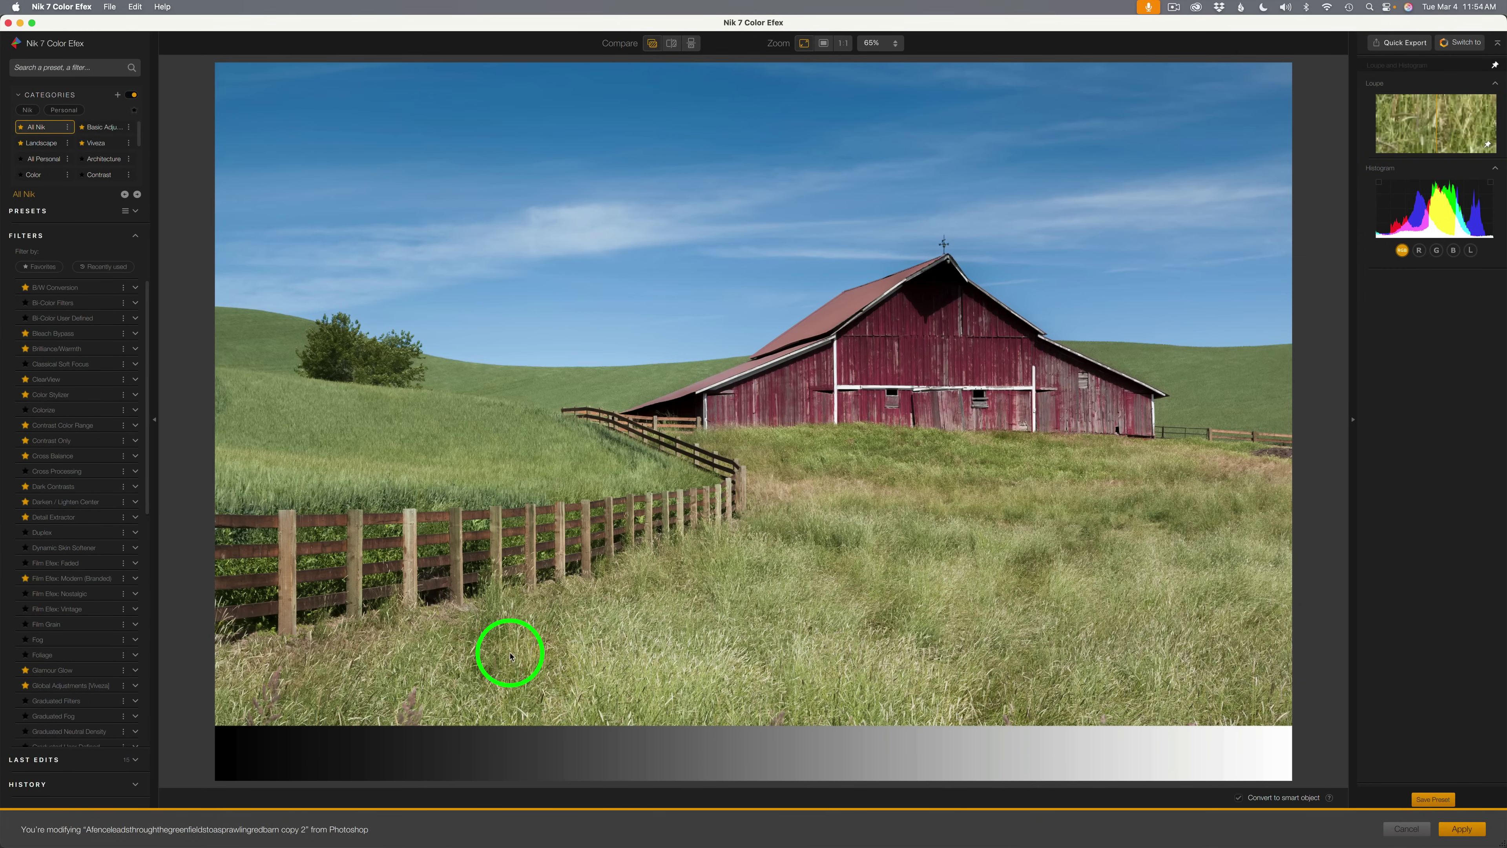
# Add the Detail Extractor filter to the image and increase its Detail Extractor strength.
pyautogui.click(68, 518)
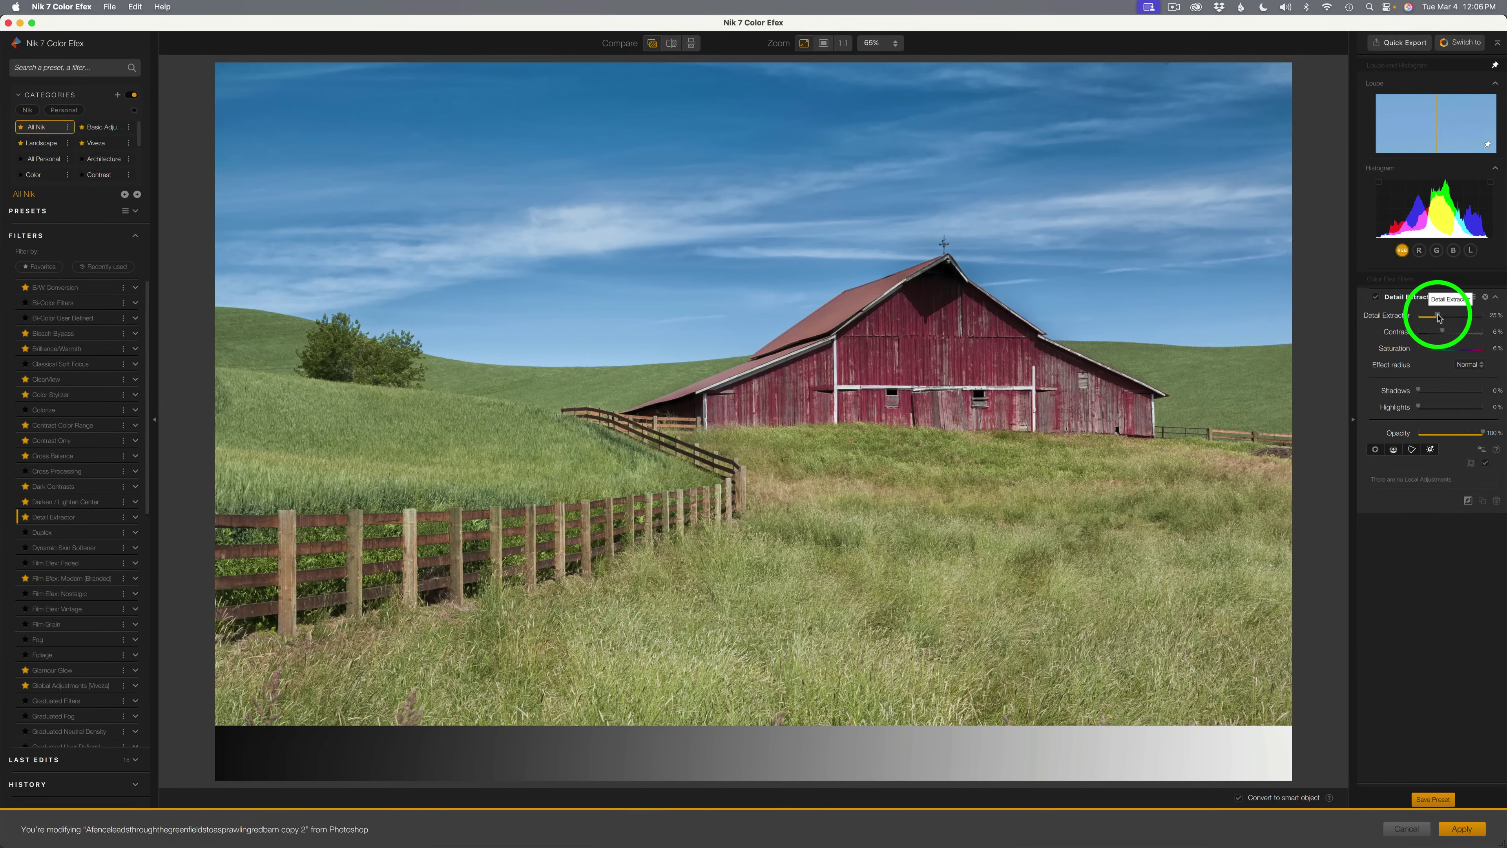
pyautogui.moveTo(1438, 318); pyautogui.dragTo(1466, 319)
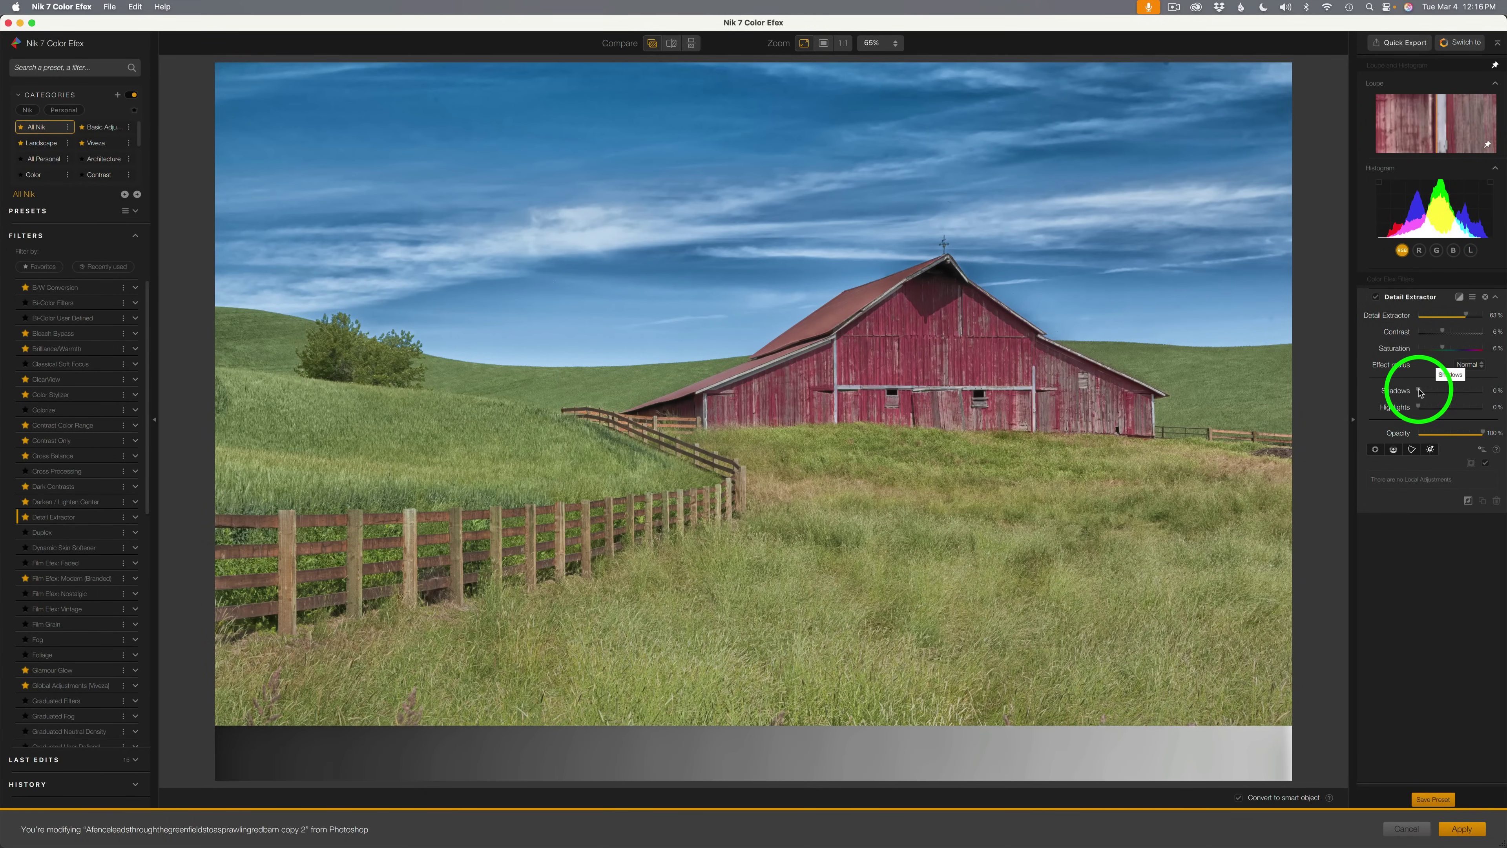
# Try the filter's Shadows and Highlights protection at 100% each and return both to 0%.
pyautogui.moveTo(1419, 392); pyautogui.dragTo(1483, 395)
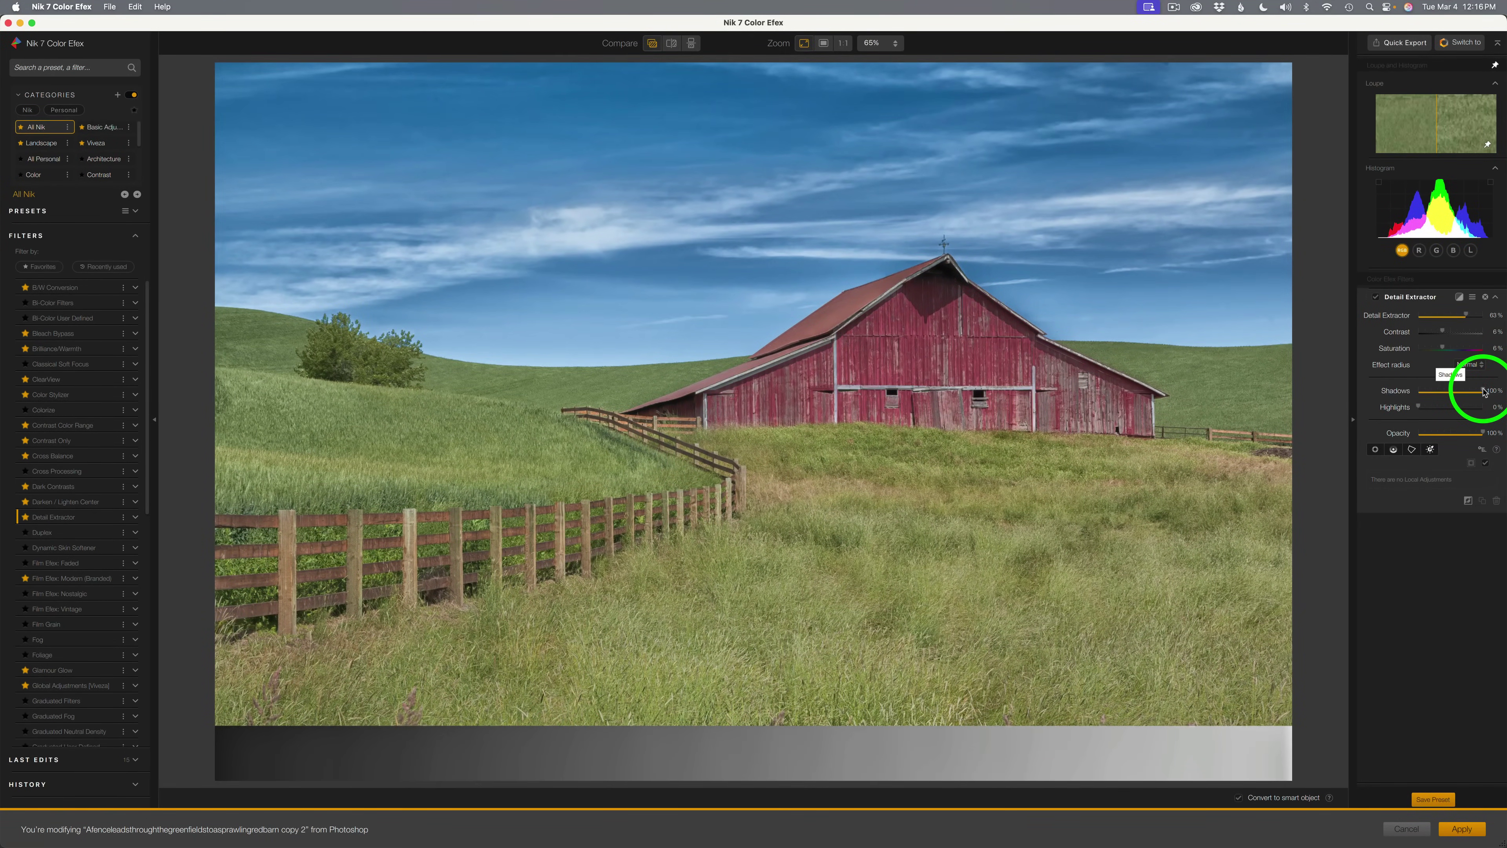
pyautogui.moveTo(1484, 392)
pyautogui.mouseDown()
pyautogui.moveTo(1403, 397)
pyautogui.moveTo(1494, 407)
pyautogui.mouseUp()
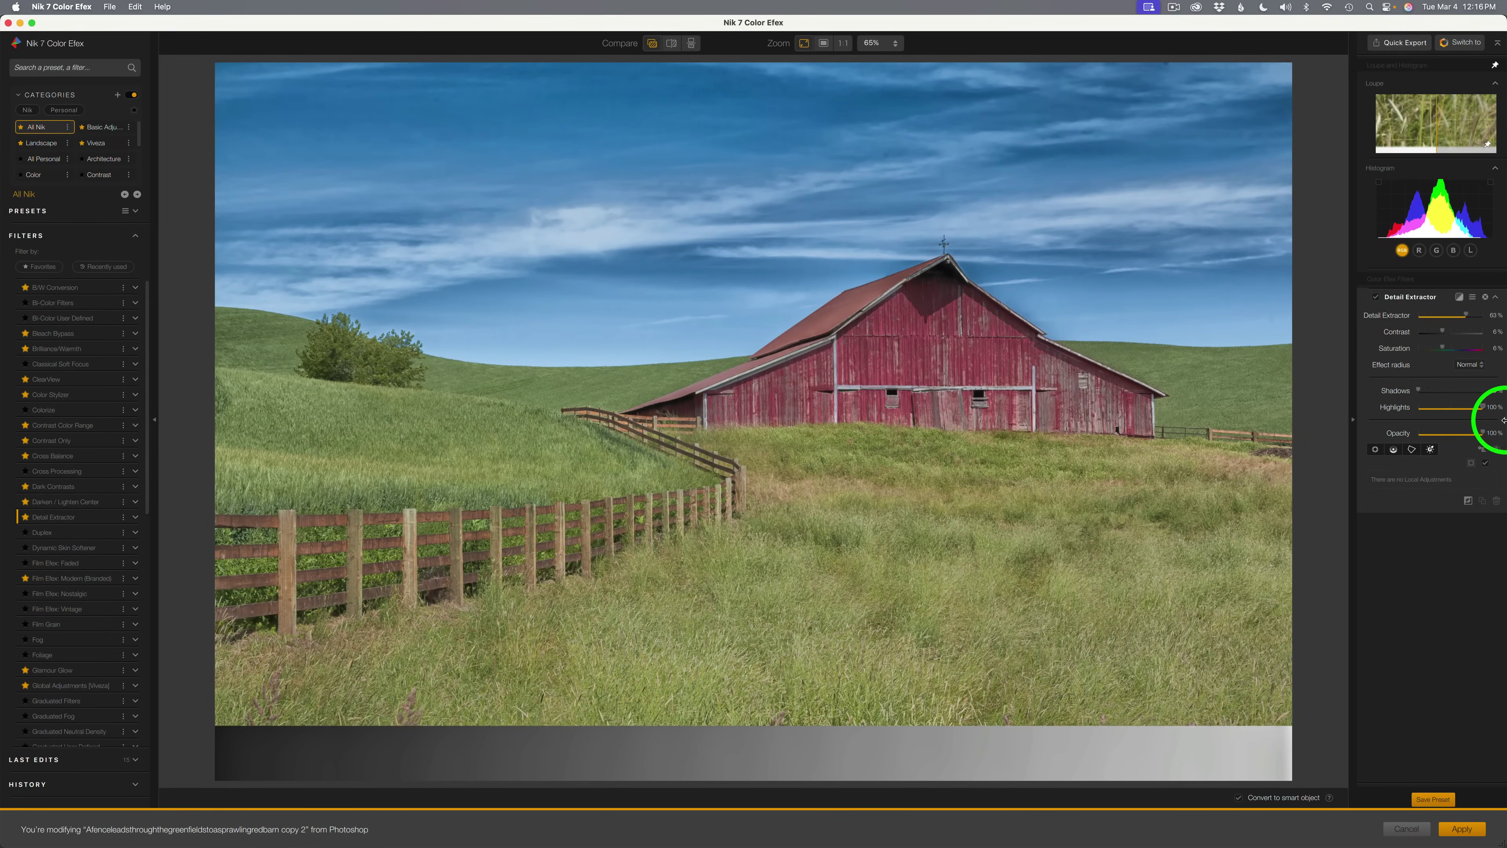
pyautogui.moveTo(1481, 407); pyautogui.dragTo(1404, 402)
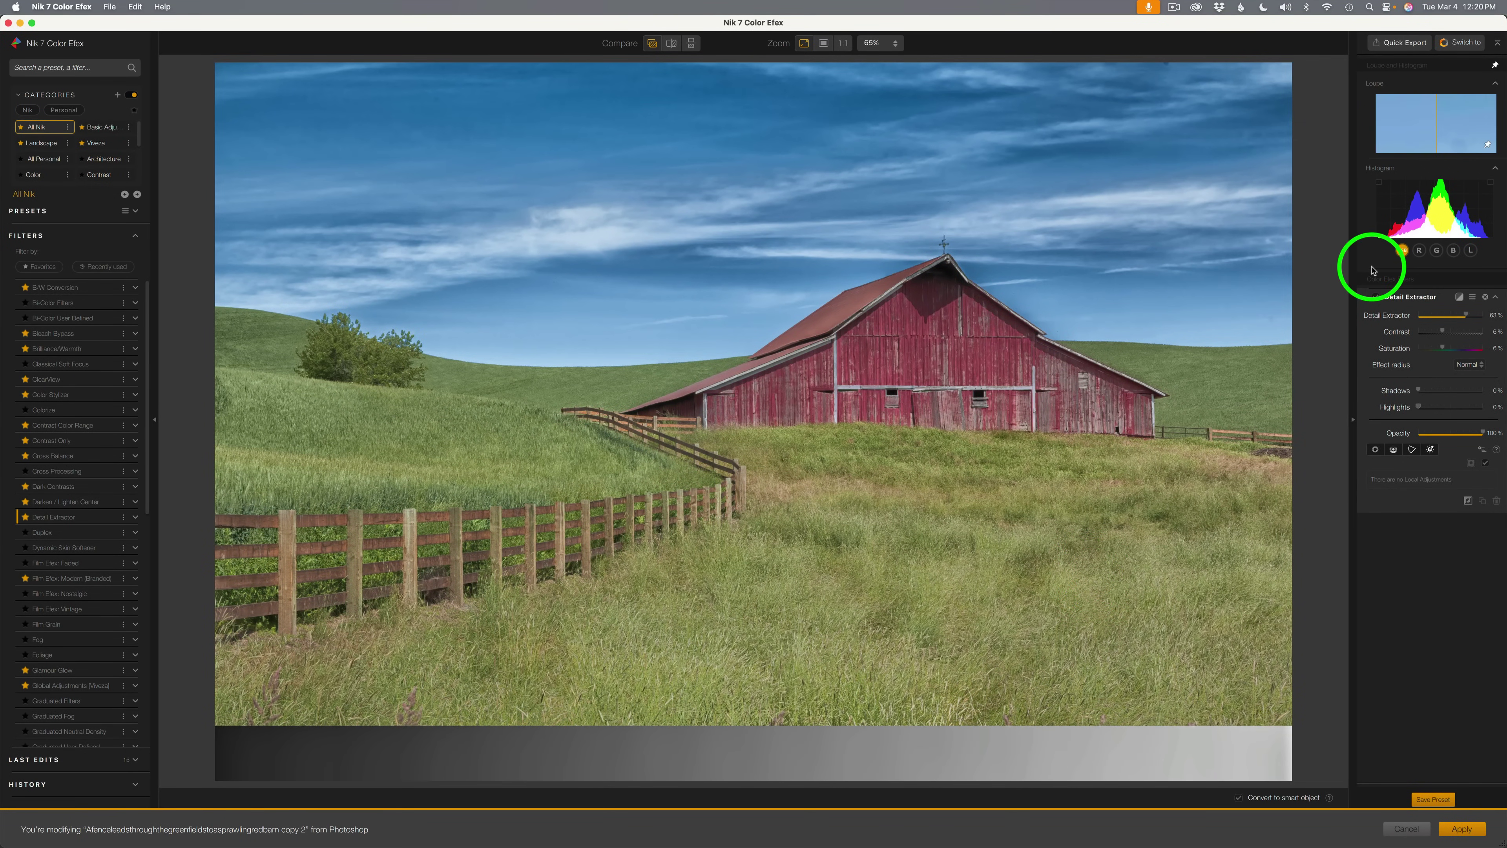
# Increase the Detail Extractor filter's Contrast and compare the image with the filter off and on.
pyautogui.click(1376, 298)
pyautogui.click(1376, 298)
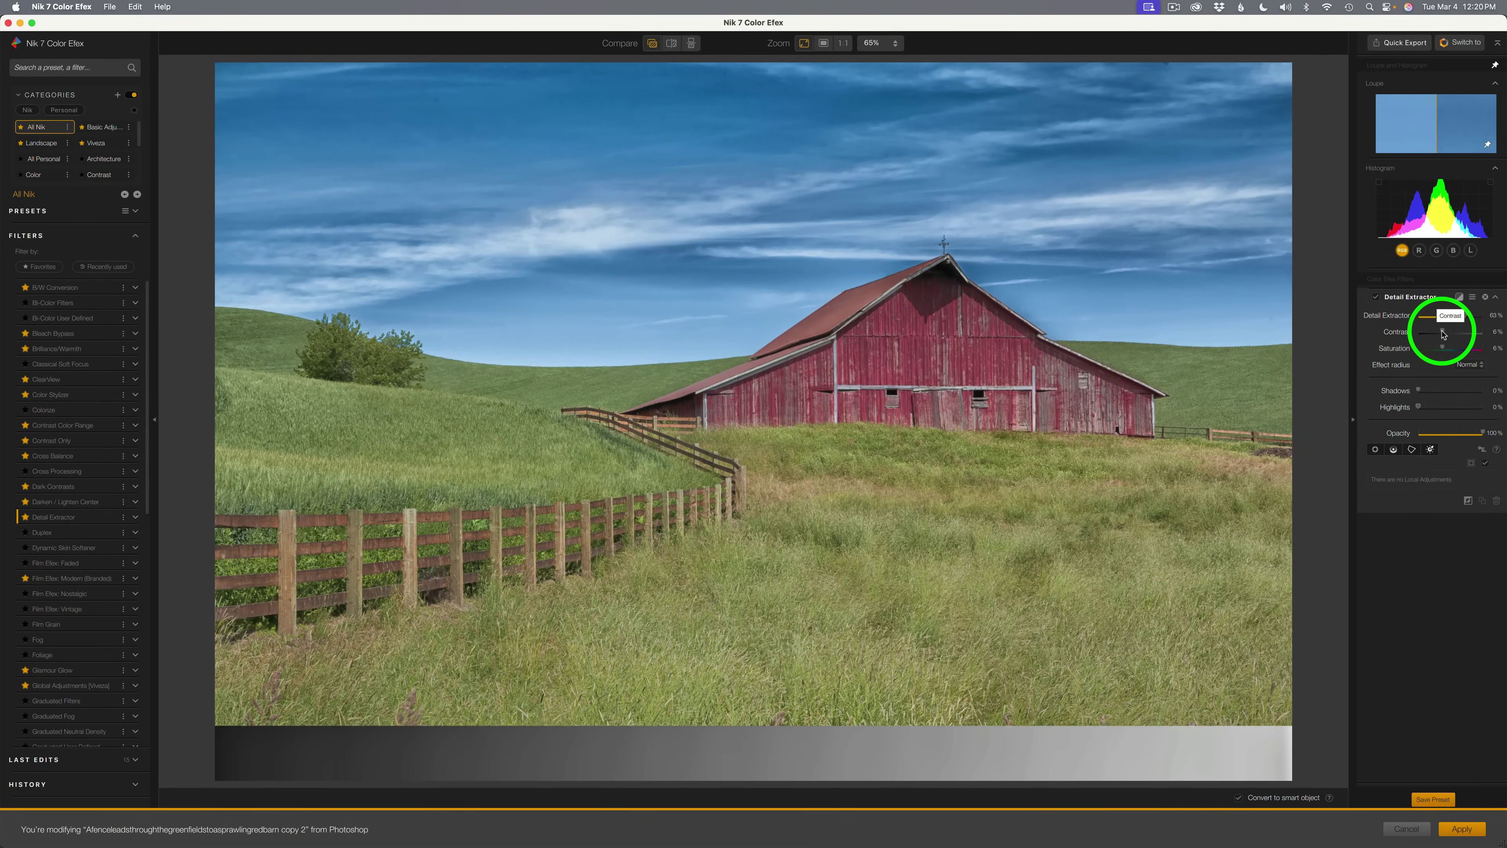
pyautogui.moveTo(1443, 333); pyautogui.dragTo(1463, 335)
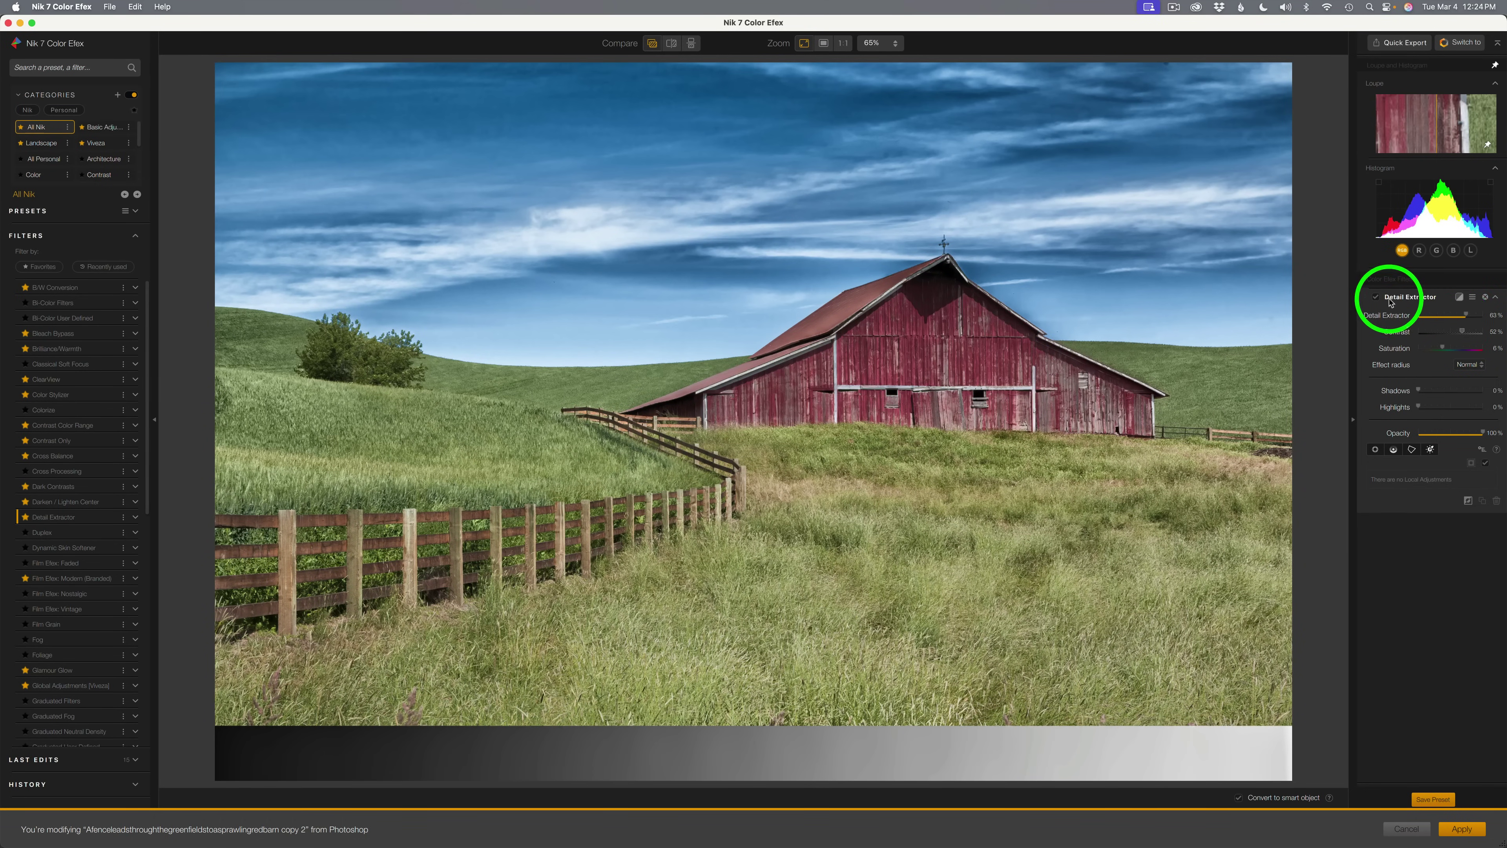
pyautogui.click(1375, 297)
pyautogui.click(1375, 297)
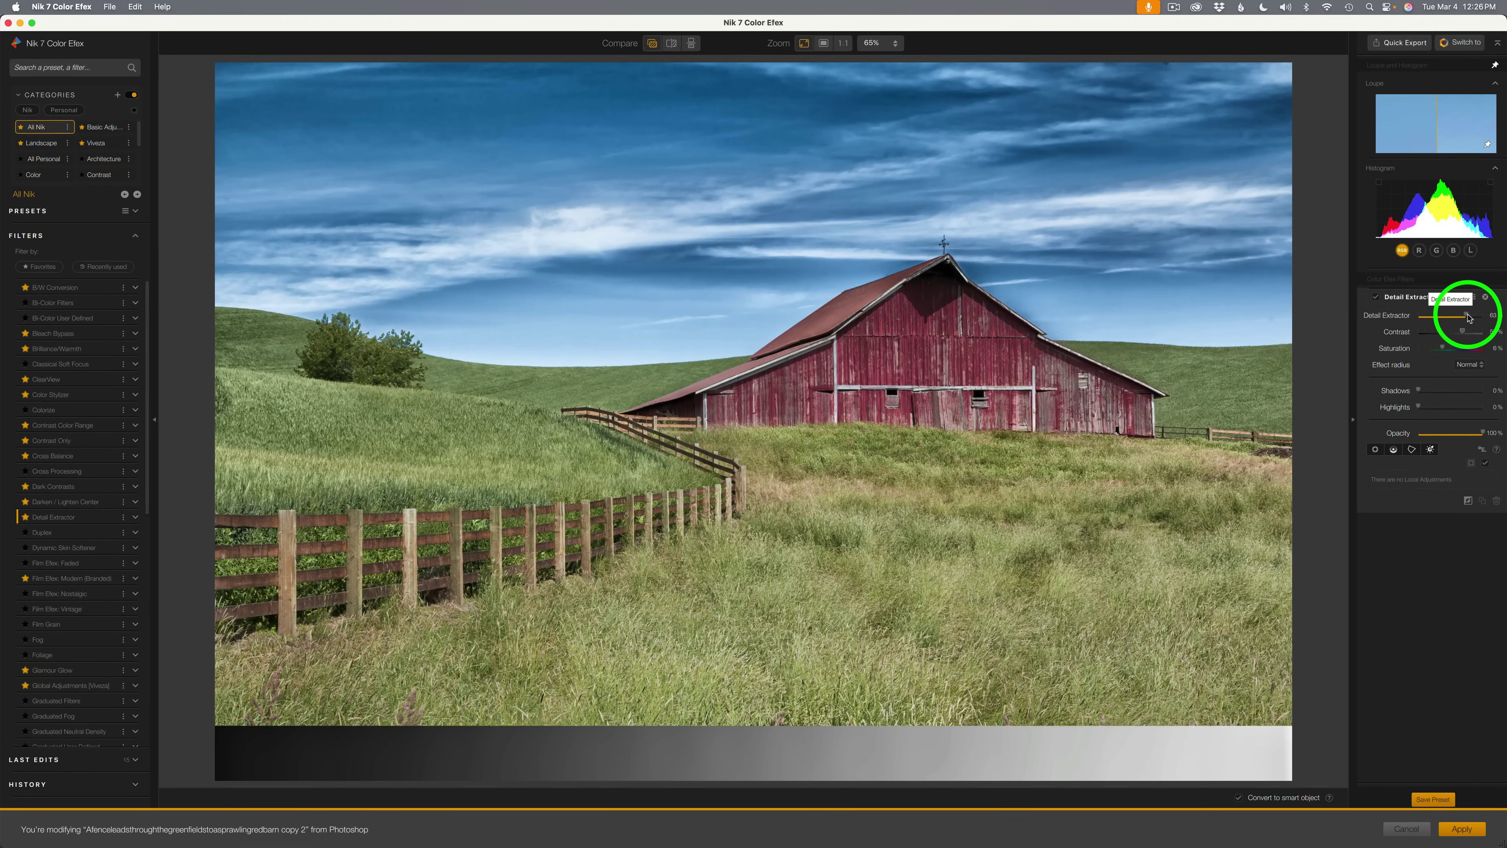
# Lower the Detail Extractor strength and compare the image with and without the filter.
pyautogui.moveTo(1468, 317); pyautogui.dragTo(1457, 317)
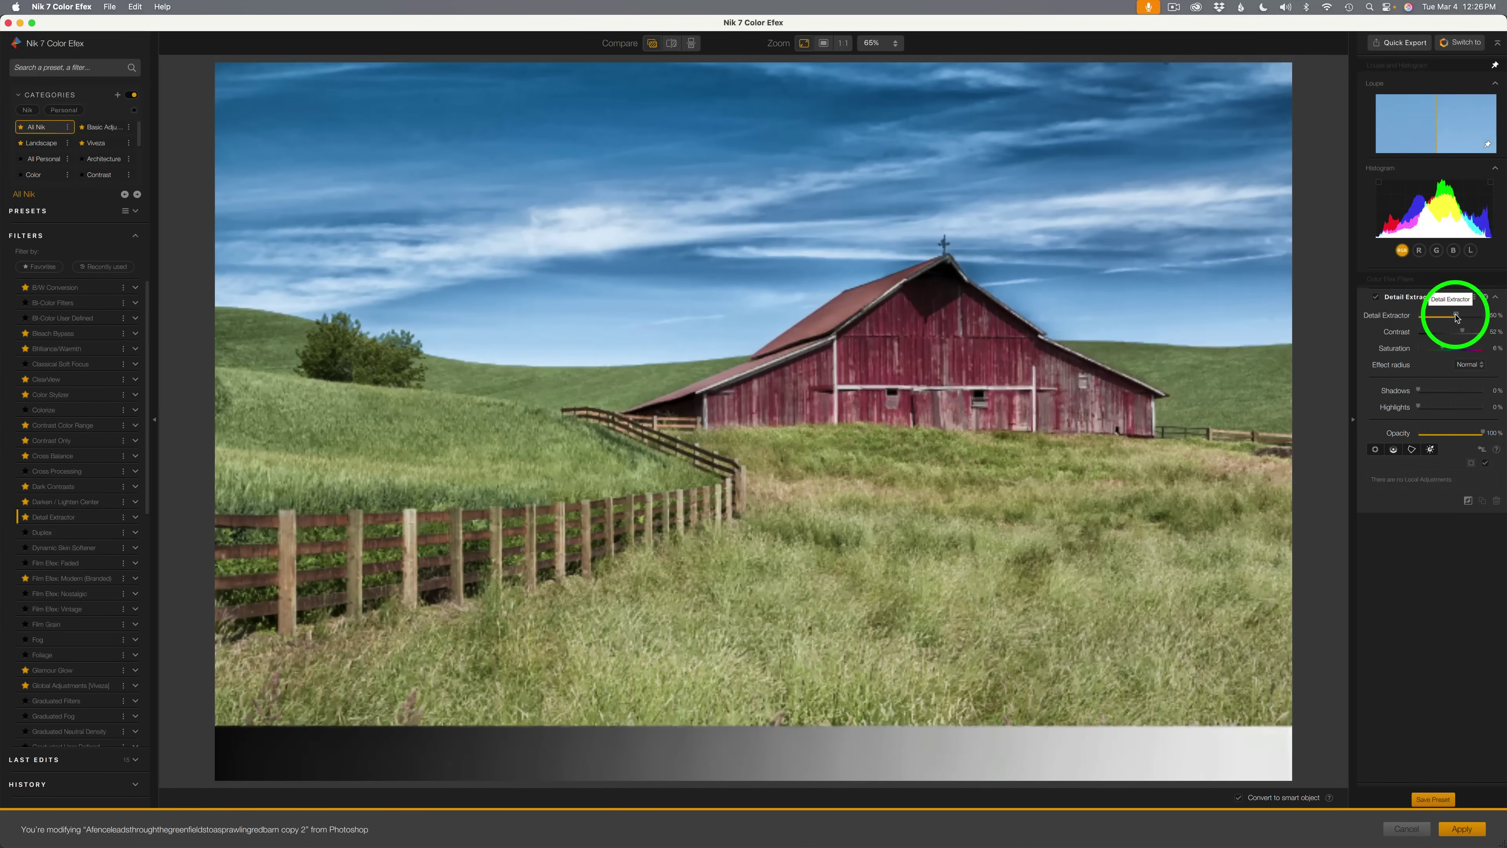
pyautogui.click(1376, 297)
pyautogui.click(1376, 297)
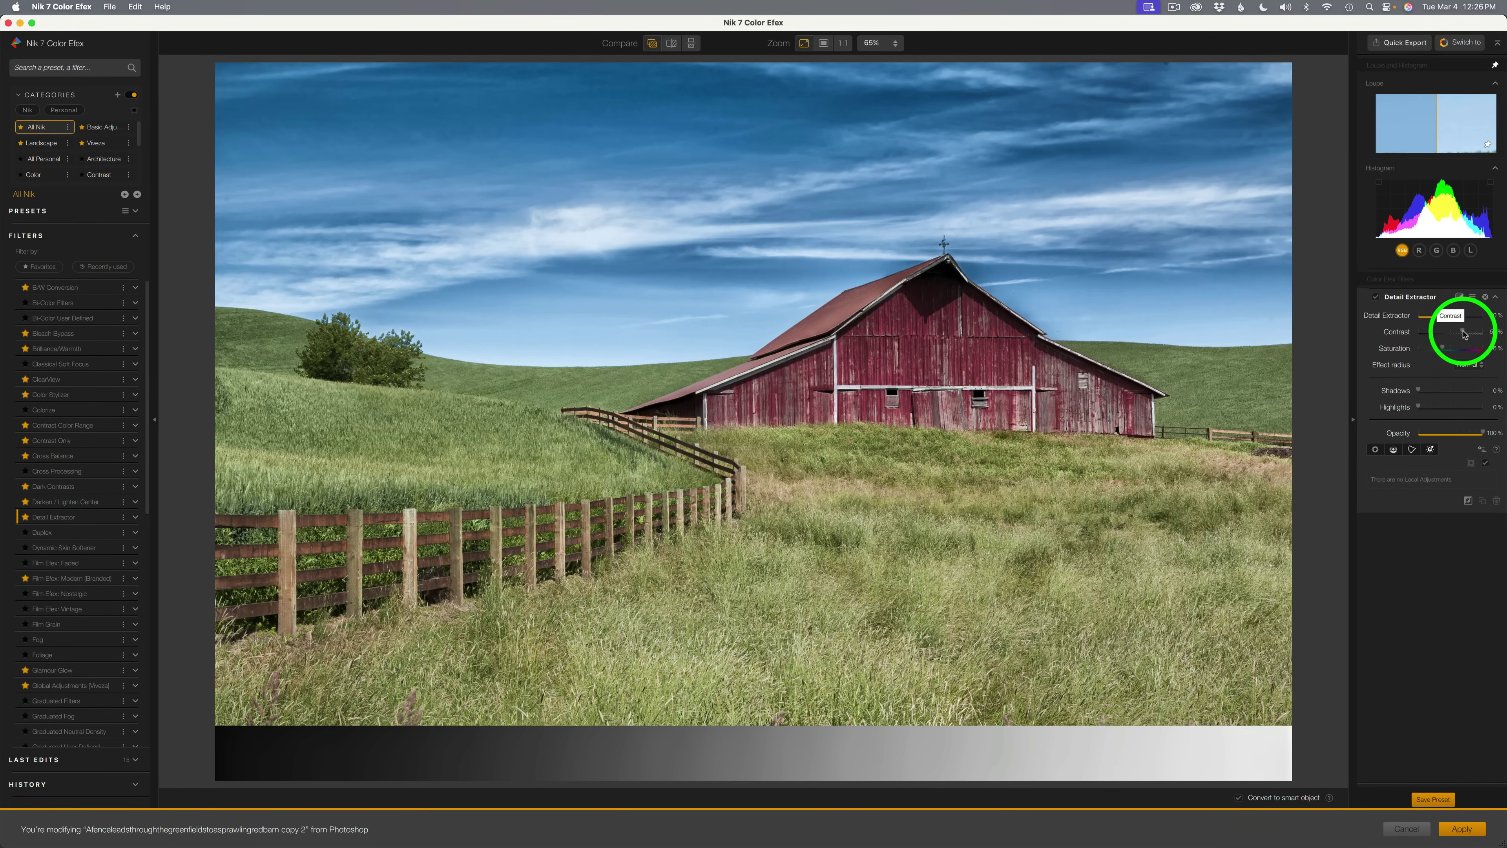
# Return the Detail Extractor's Contrast to its default, try a stronger Saturation and reset it, keeping the effect radius at Normal.
pyautogui.moveTo(1464, 333); pyautogui.dragTo(1445, 332)
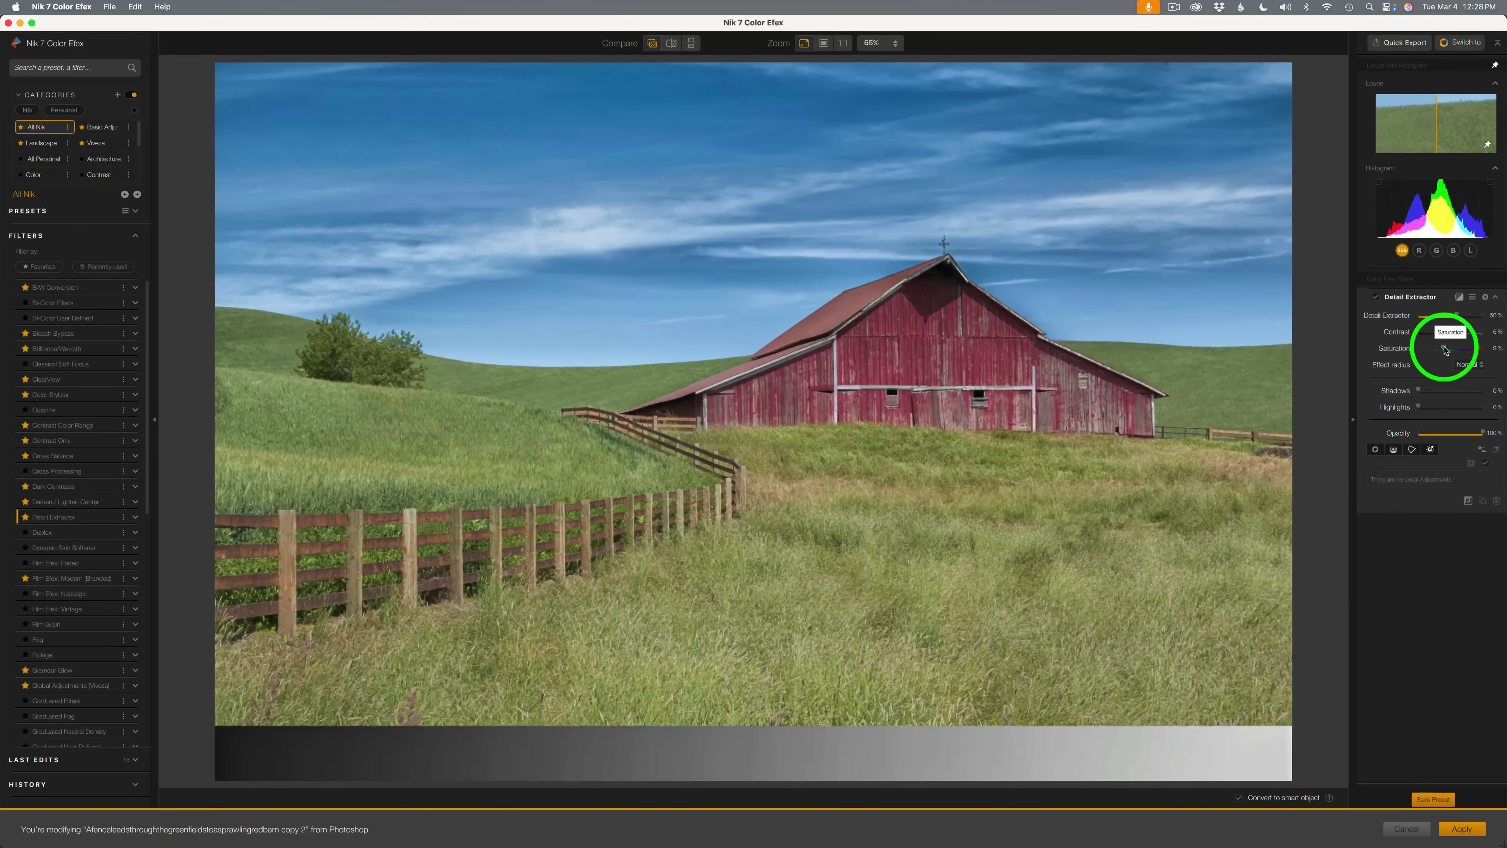
pyautogui.moveTo(1445, 350); pyautogui.dragTo(1460, 350)
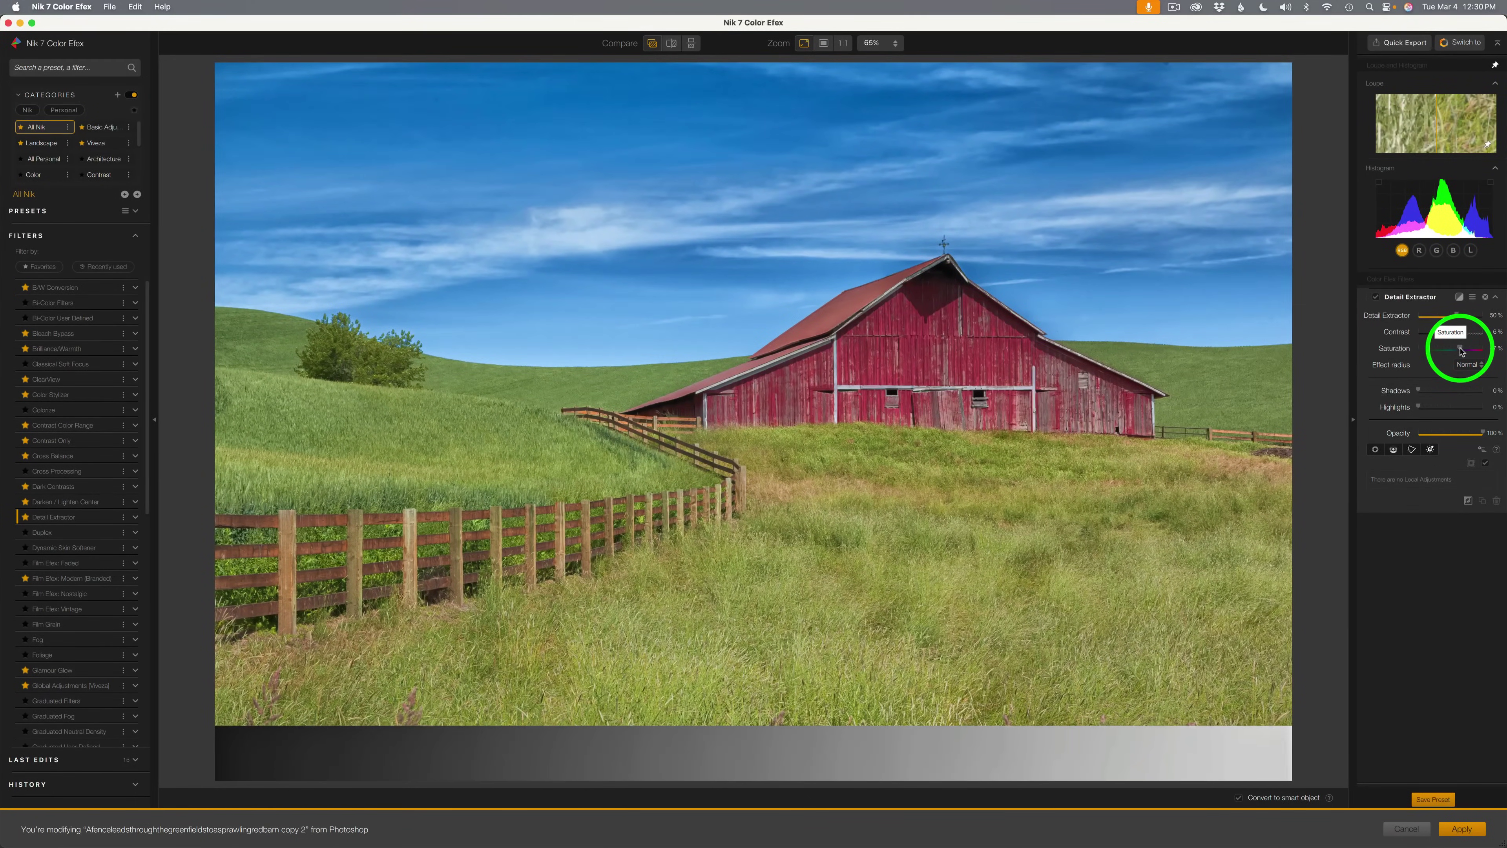
pyautogui.doubleClick(1460, 350)
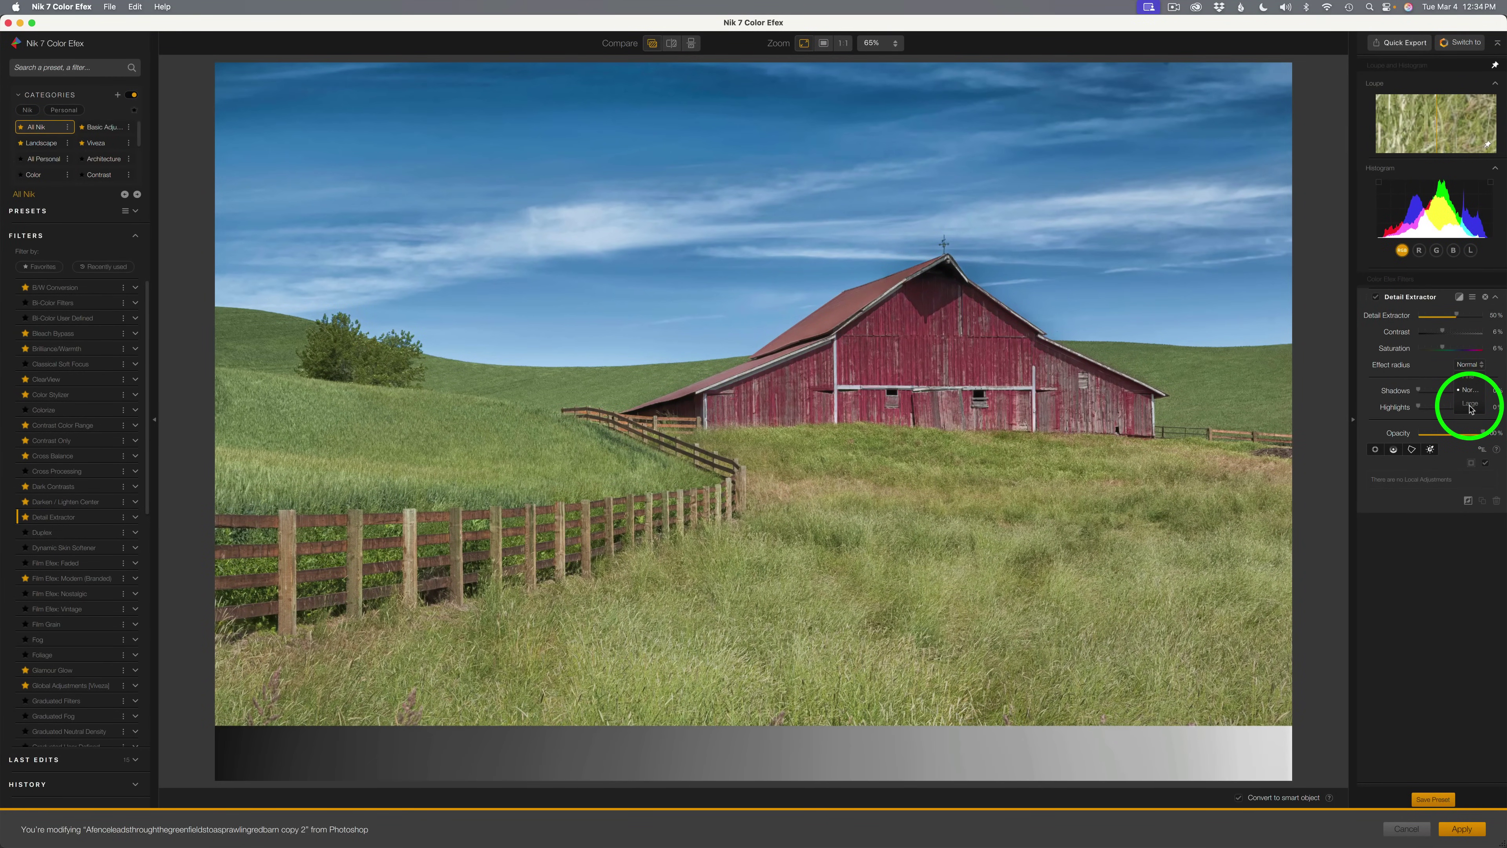
pyautogui.click(1467, 389)
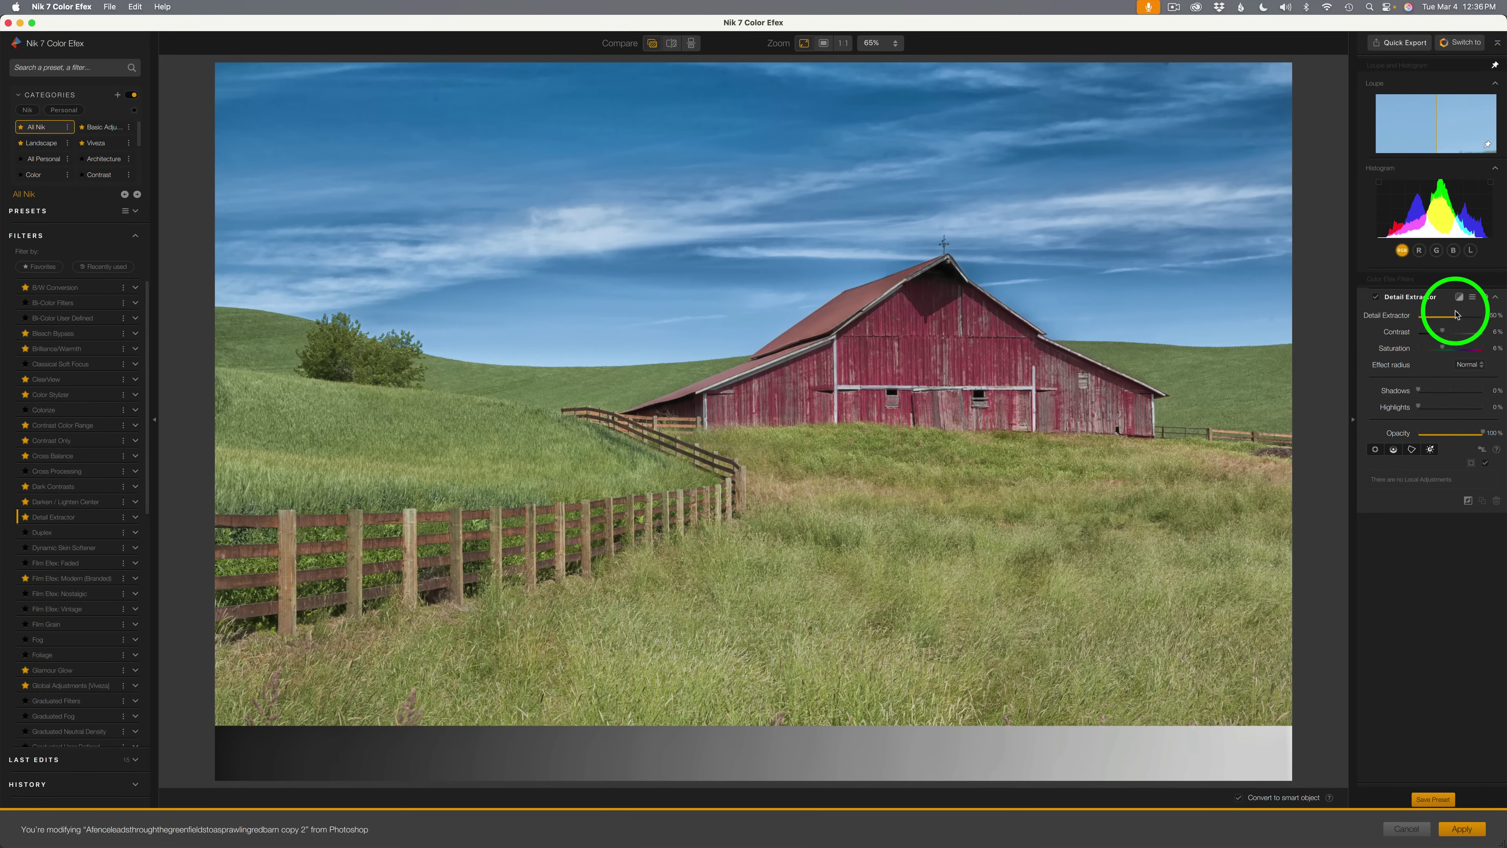
# Compare the image with Detail Extractor off and on, apply the filter to Layer 1, and clear the Nik palette off the photo.
pyautogui.click(1377, 298)
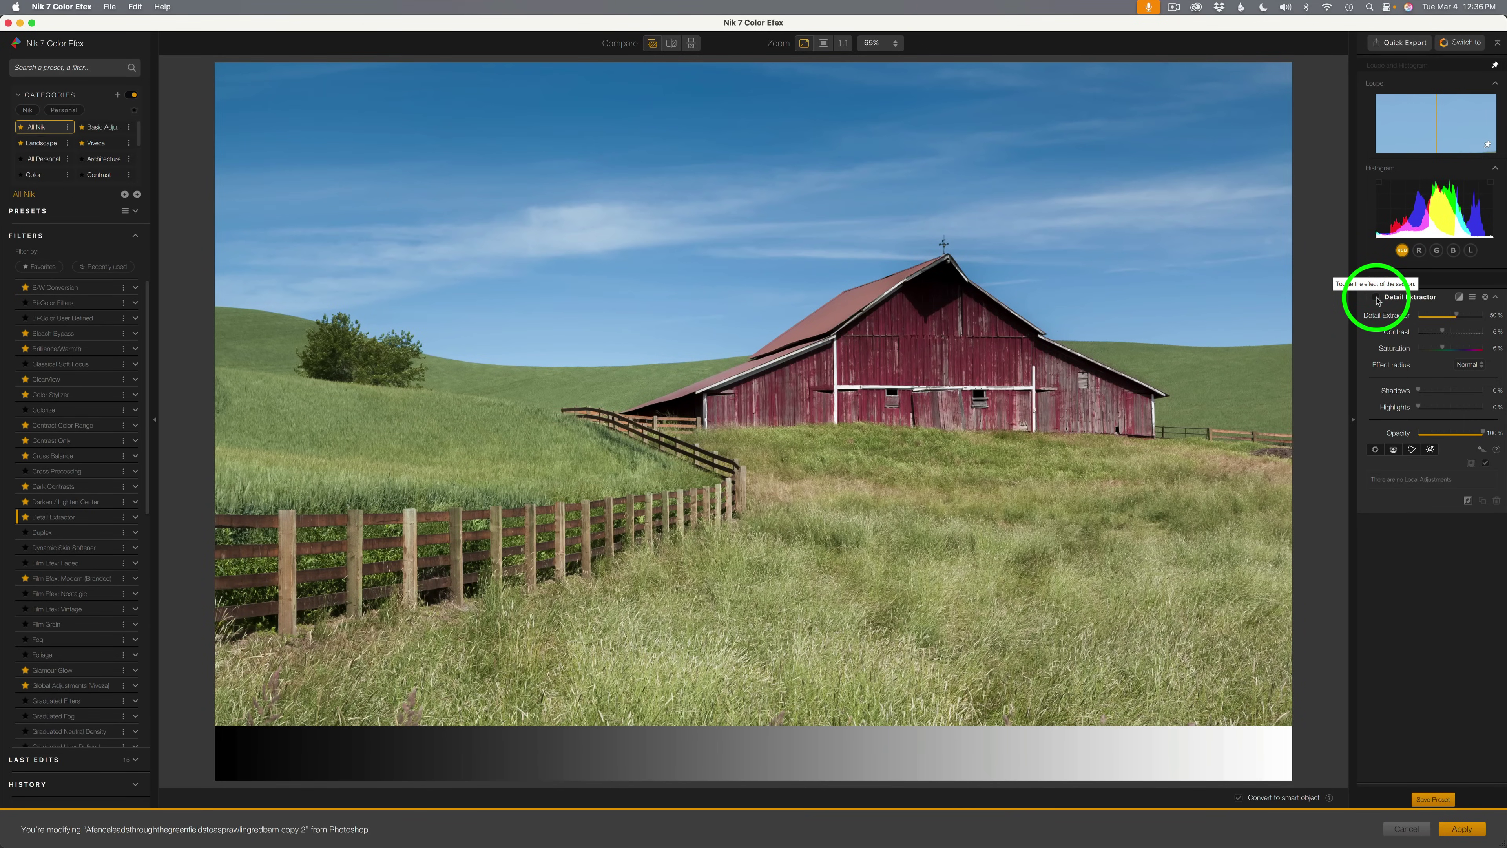
pyautogui.click(1376, 298)
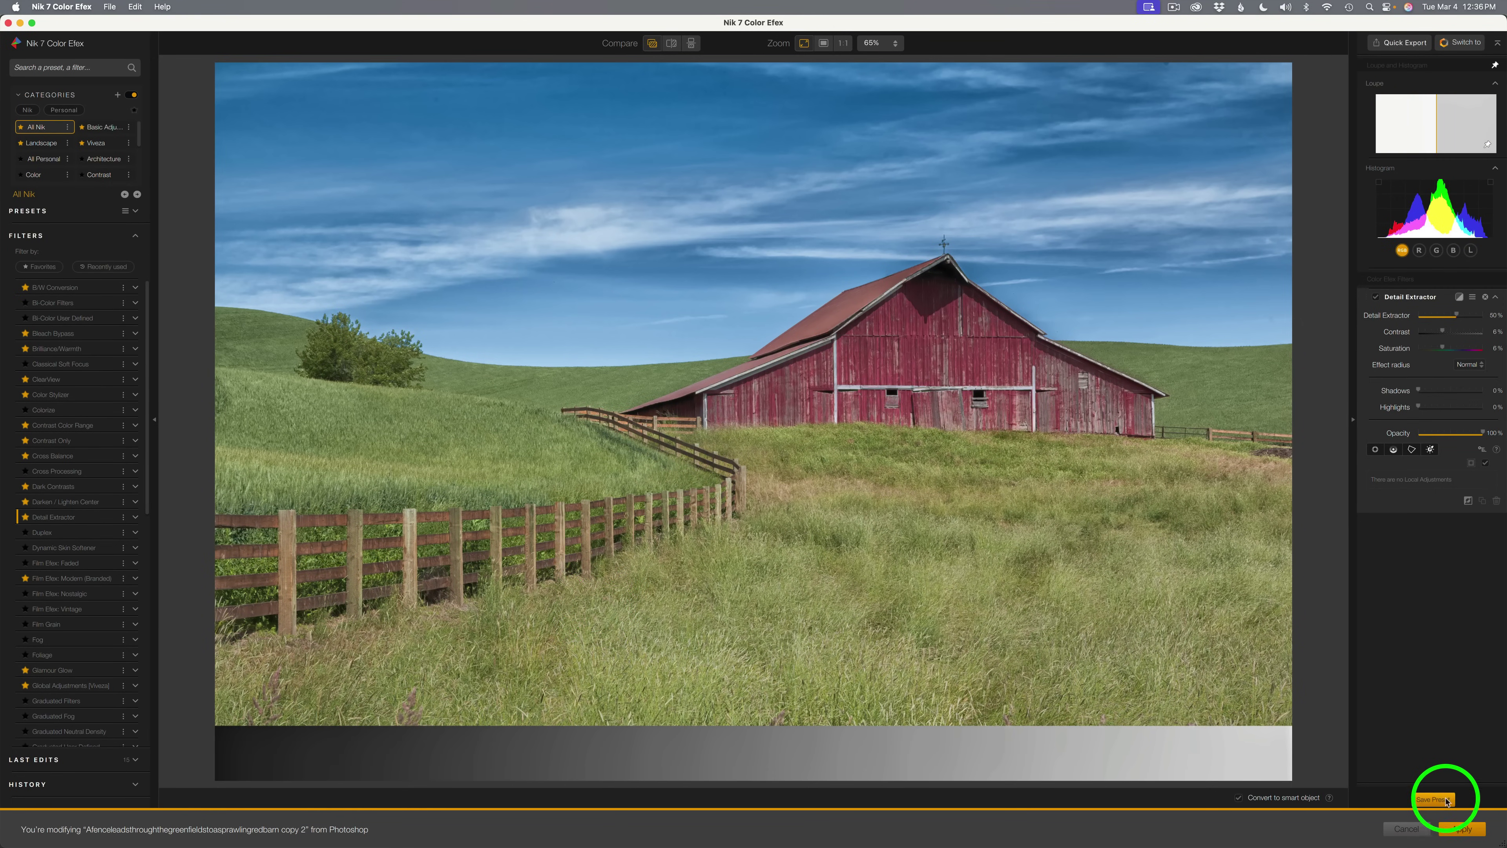
pyautogui.click(1466, 829)
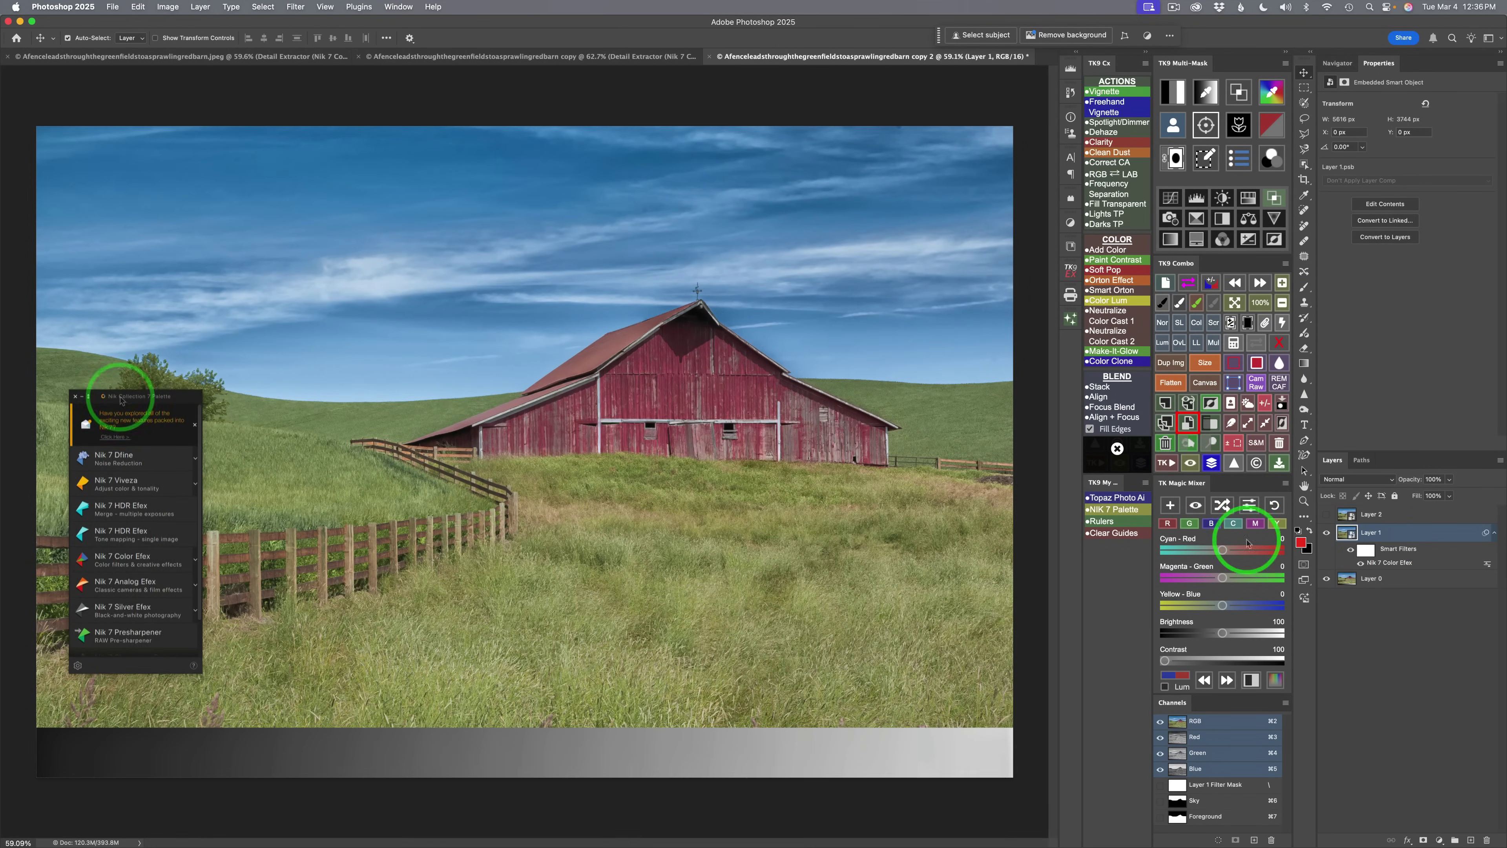
pyautogui.moveTo(122, 400); pyautogui.dragTo(165, 806)
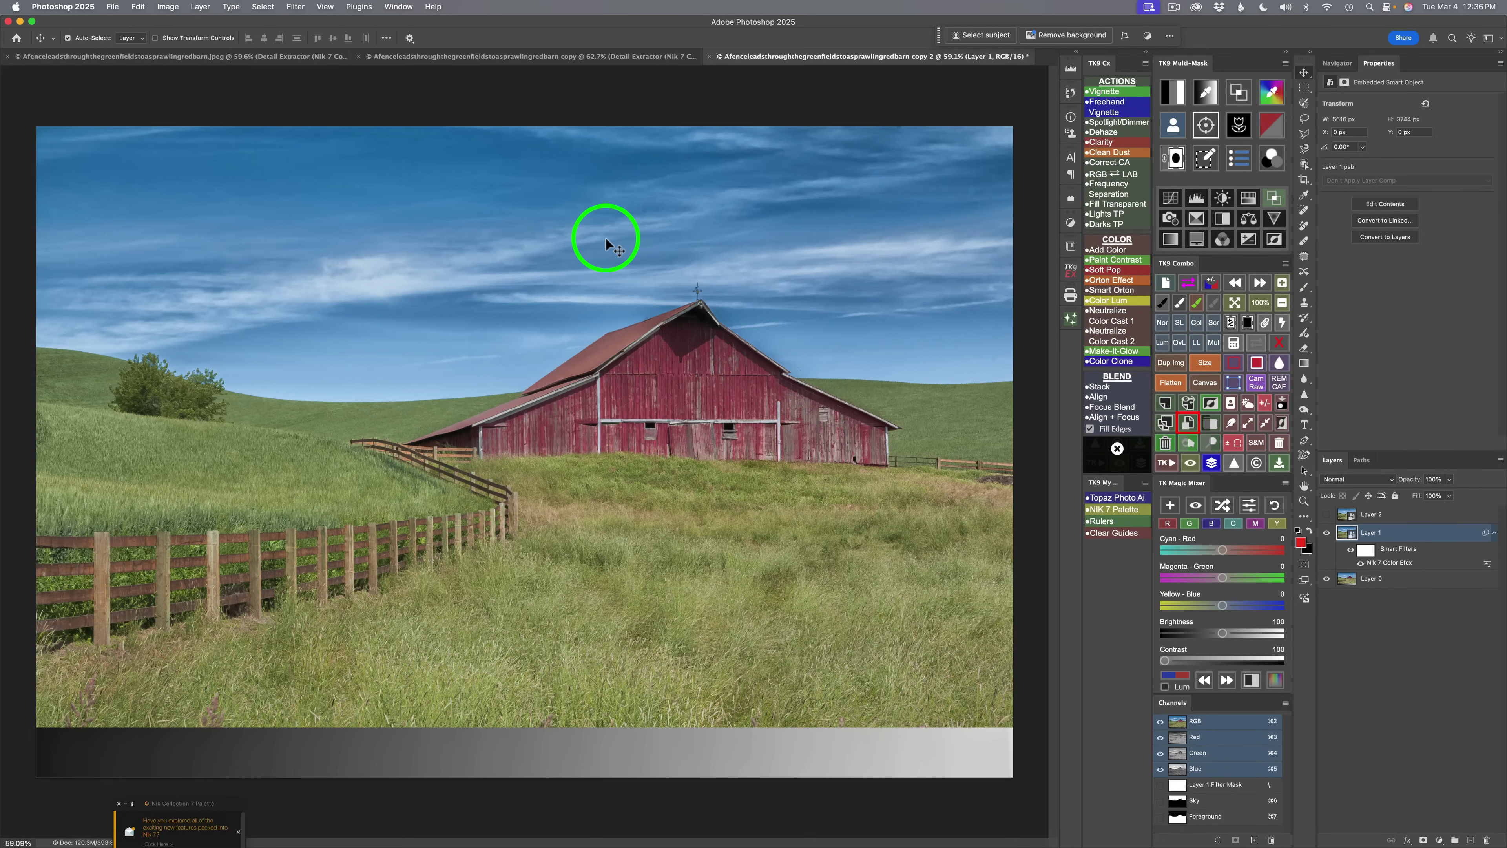
# Load the saved Foreground channel as Layer 1's mask and compare the image with the layer hidden and shown.
pyautogui.click(1236, 344)
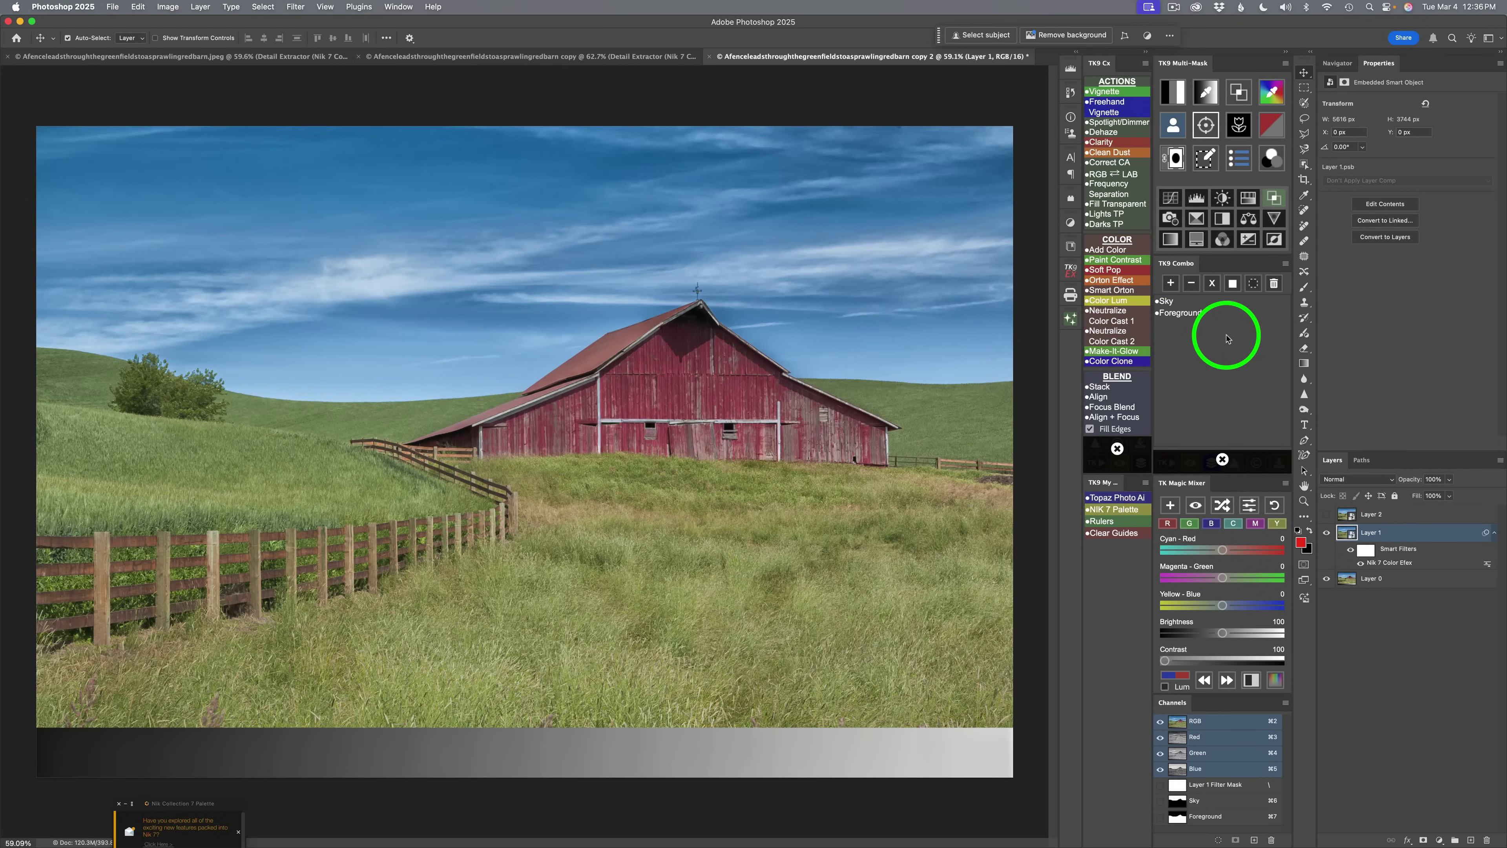
pyautogui.click(1175, 317)
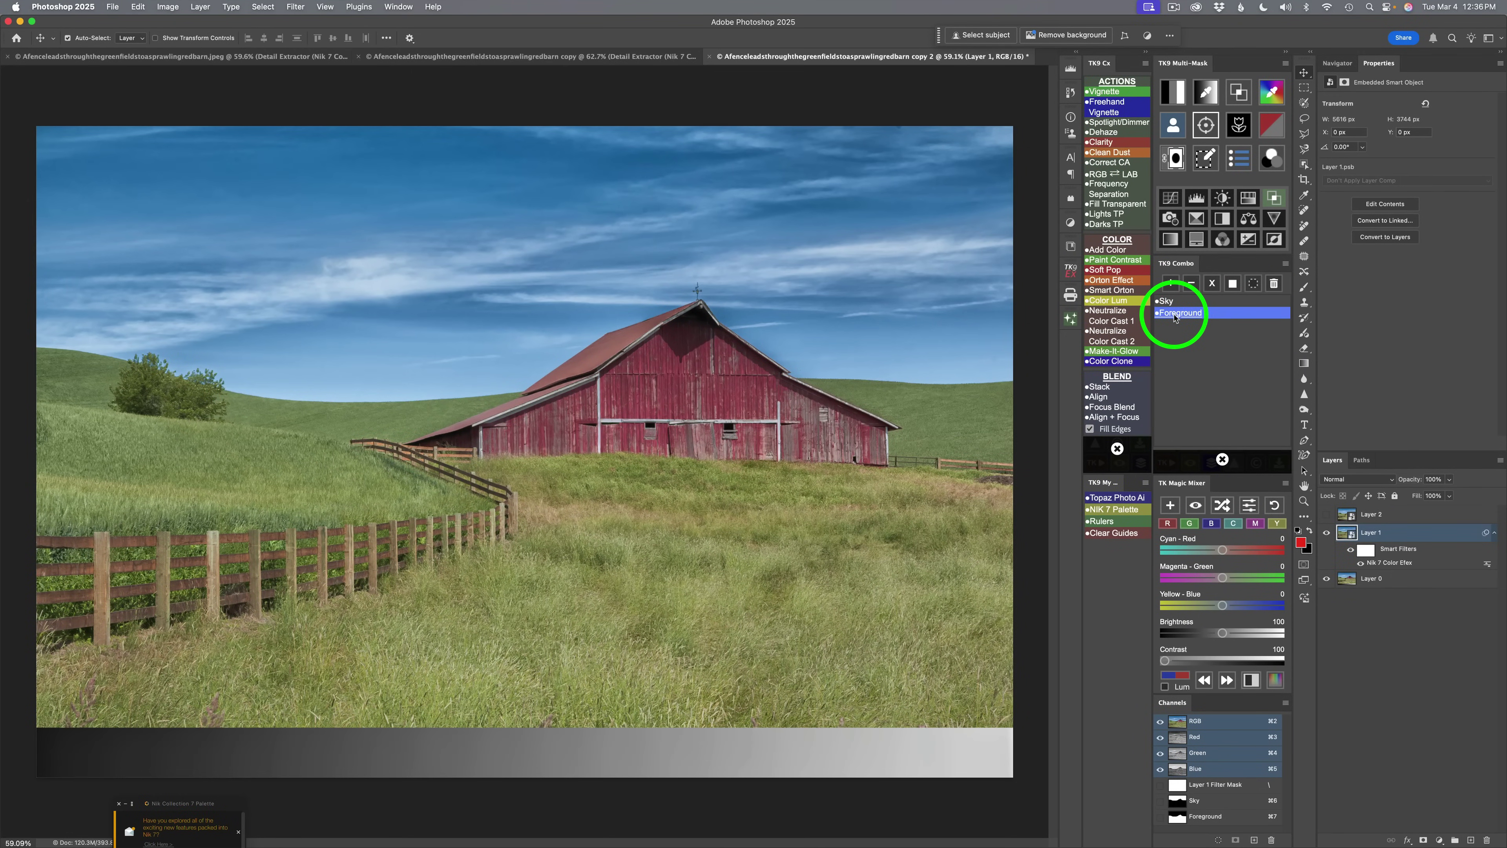
pyautogui.click(1232, 284)
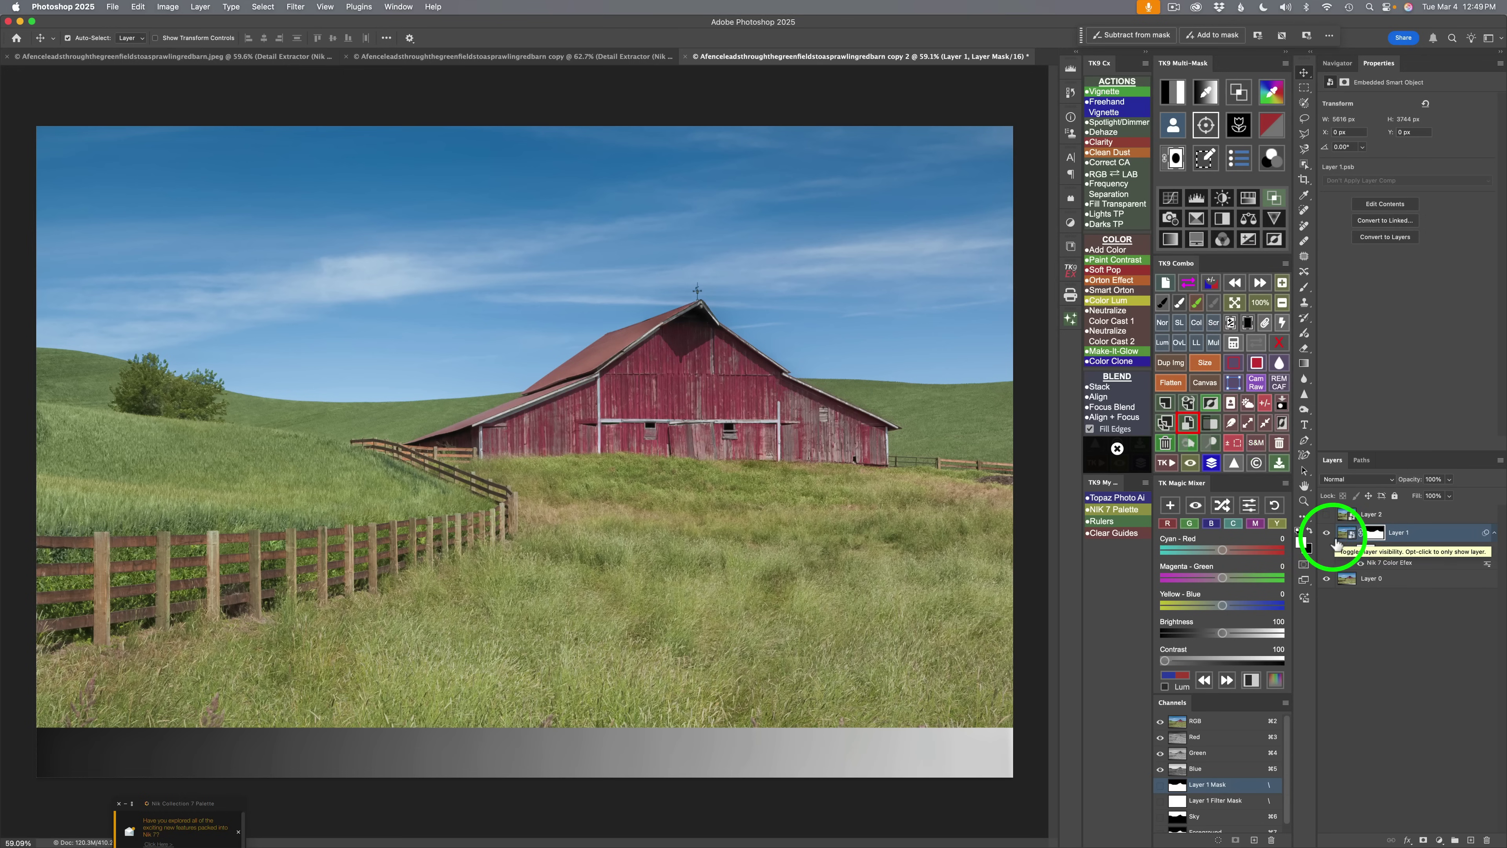
pyautogui.click(1327, 533)
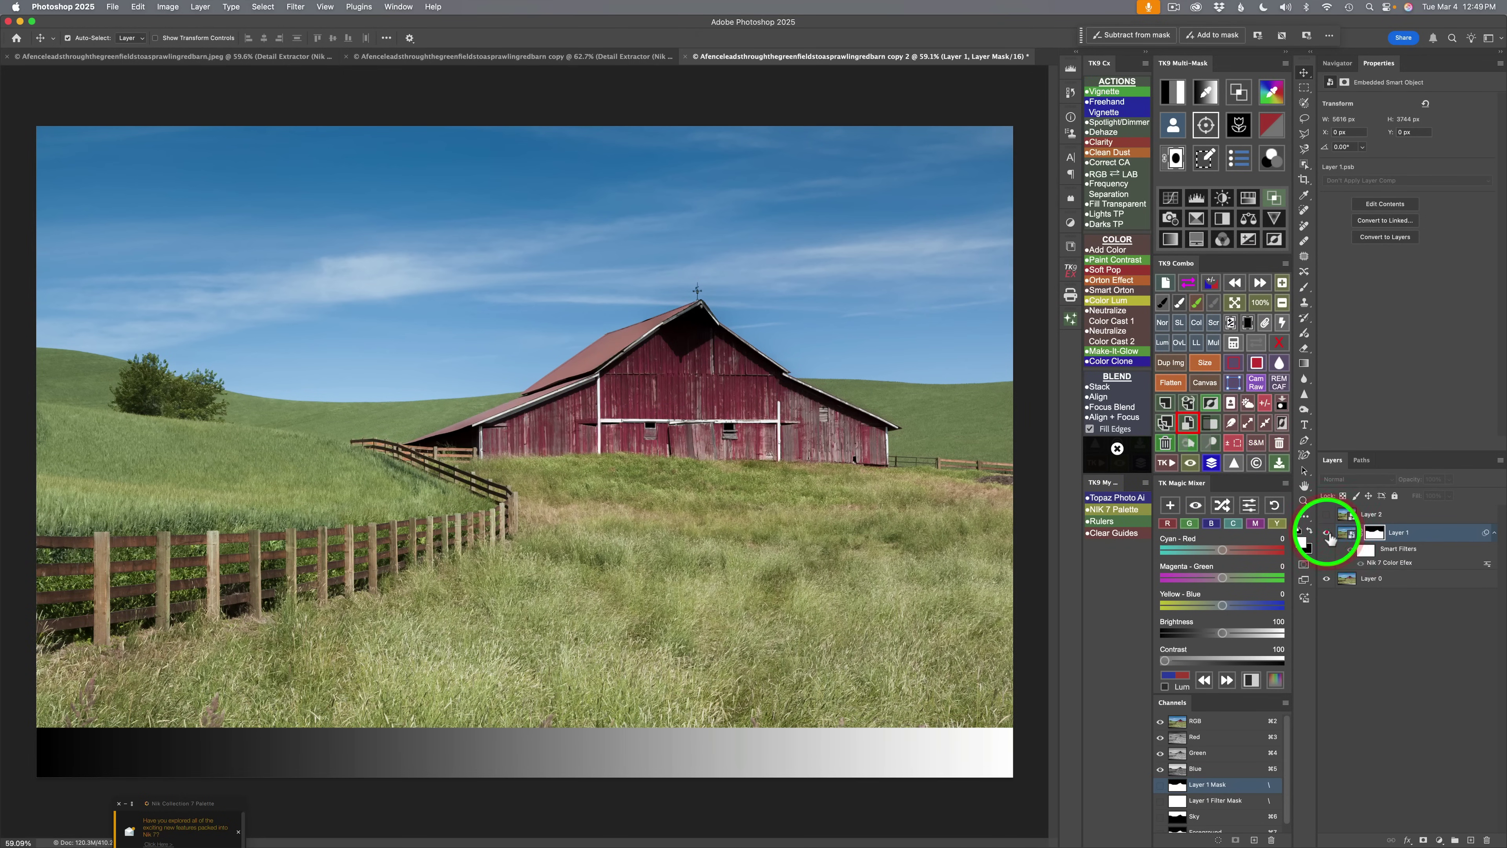
pyautogui.click(1328, 533)
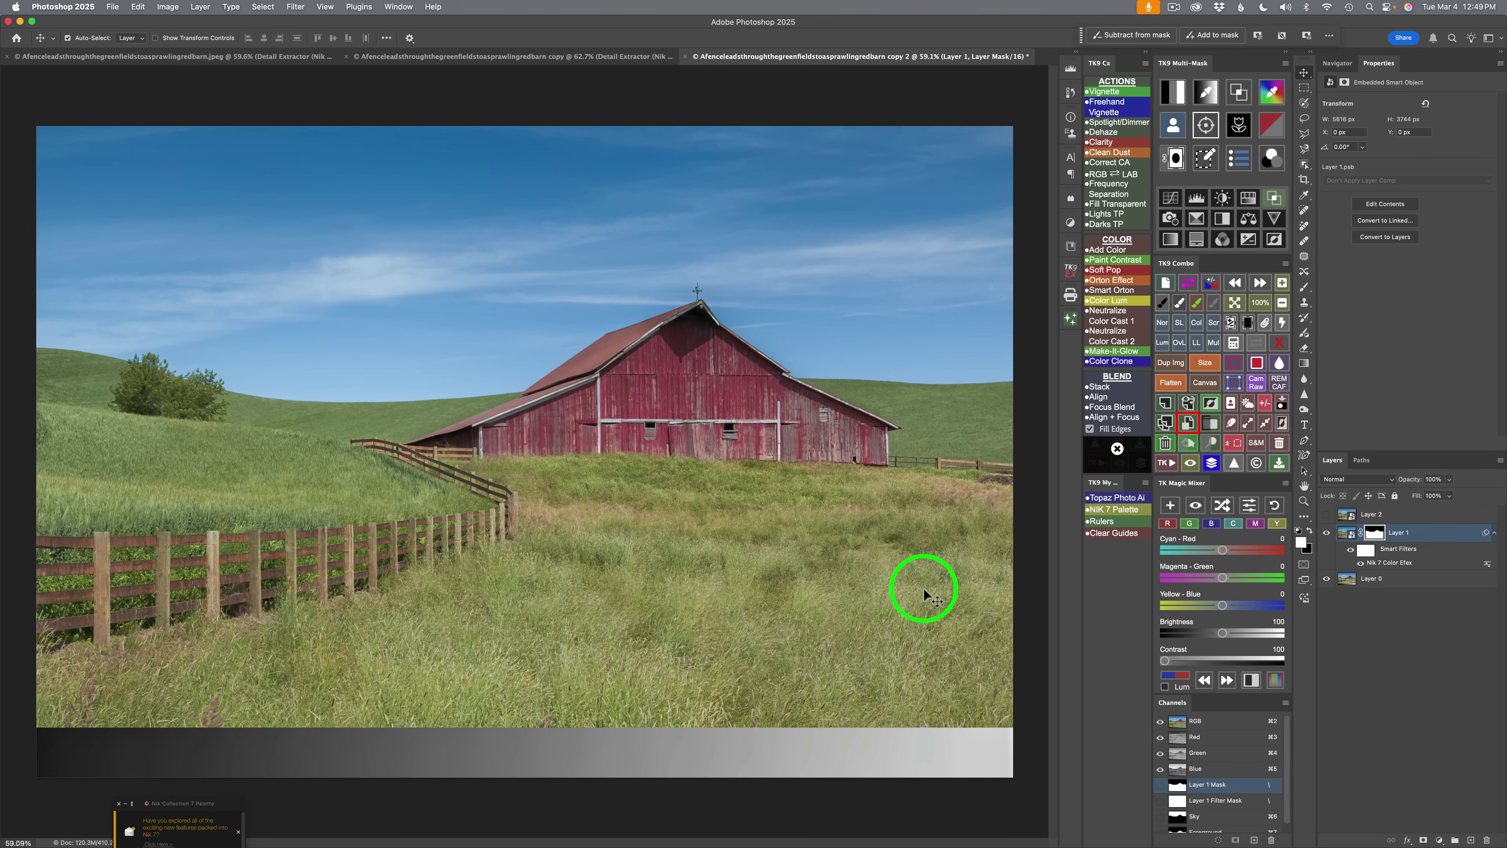
# Limit Layer 1 to the midtones with a Blend If preset and compare the image with the restriction and the layer off and on.
pyautogui.click(1275, 199)
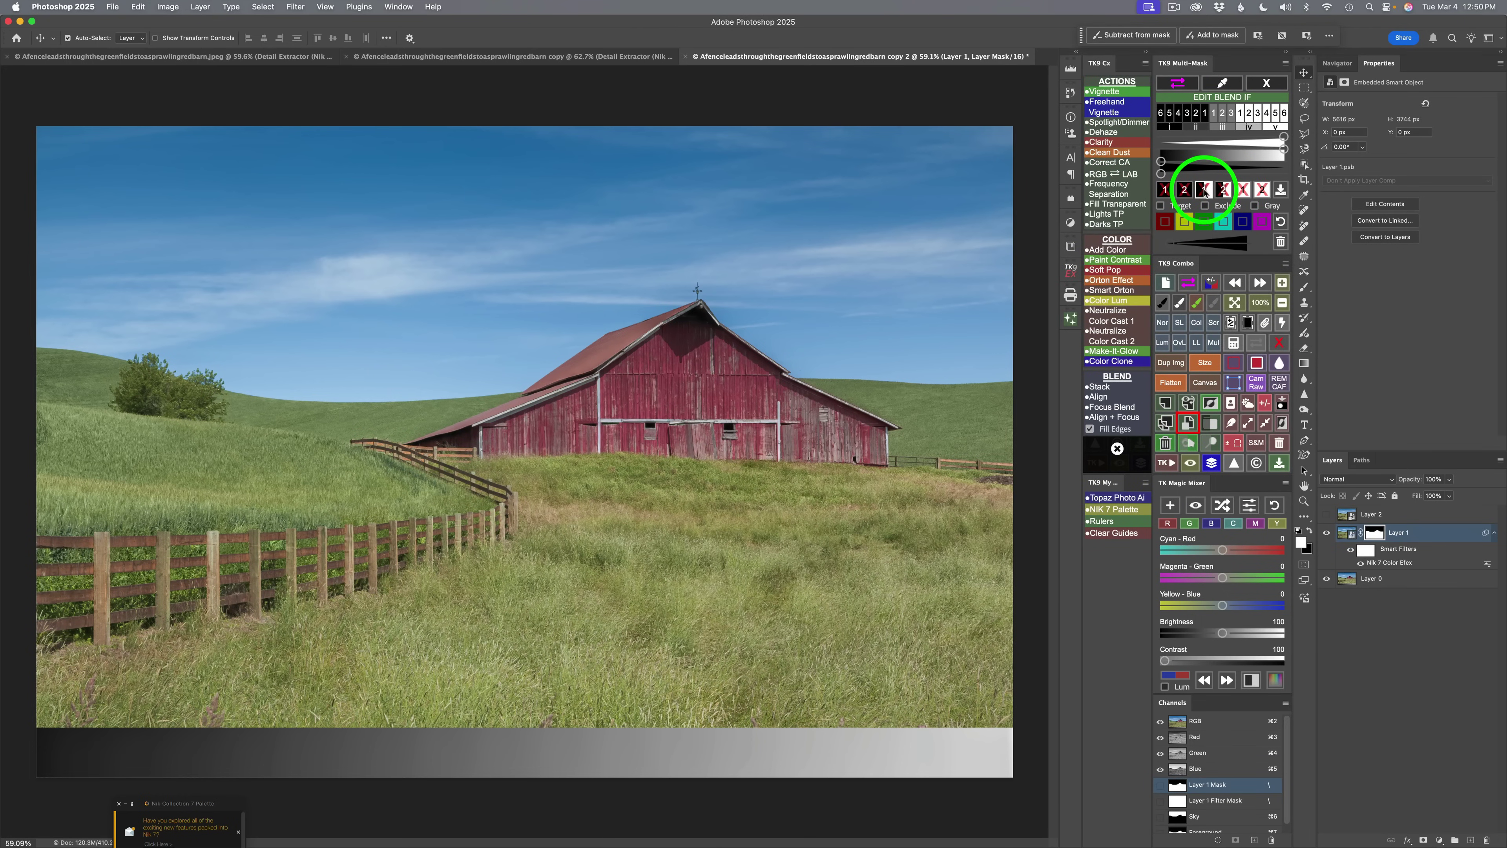
pyautogui.click(1203, 190)
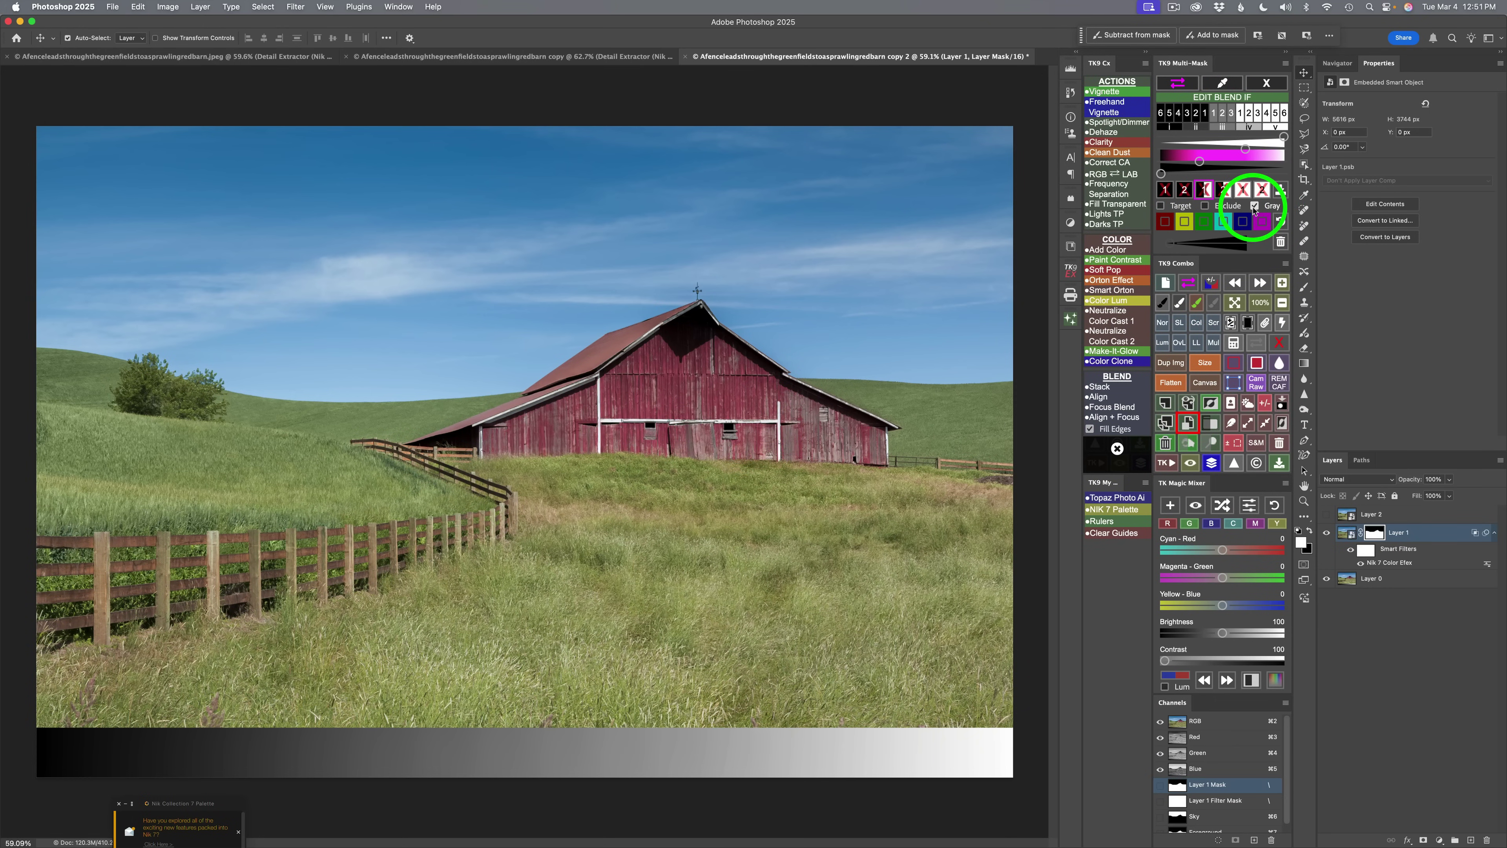
pyautogui.click(1255, 206)
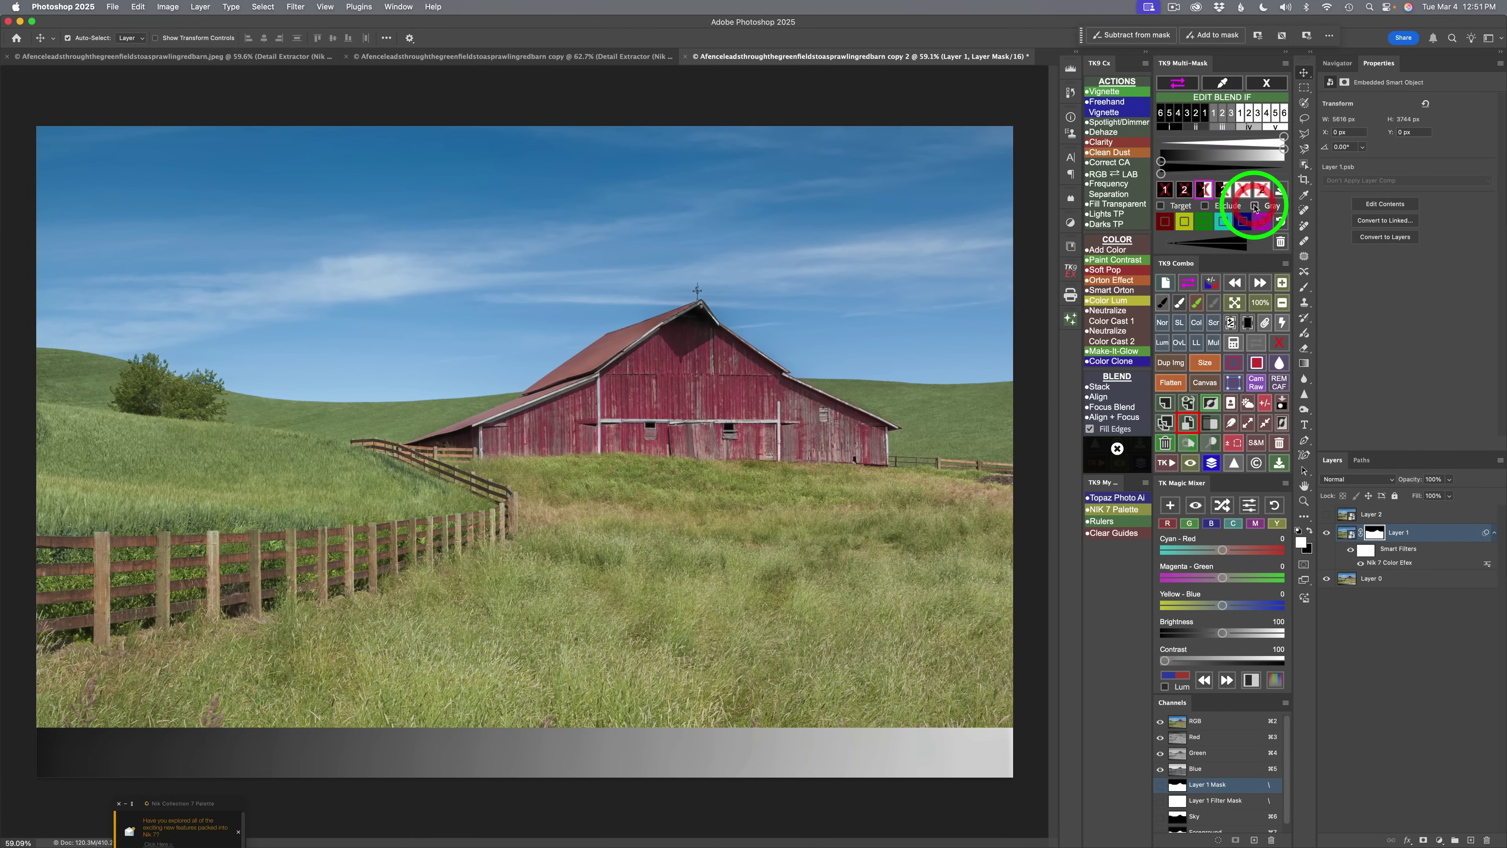
pyautogui.click(1254, 206)
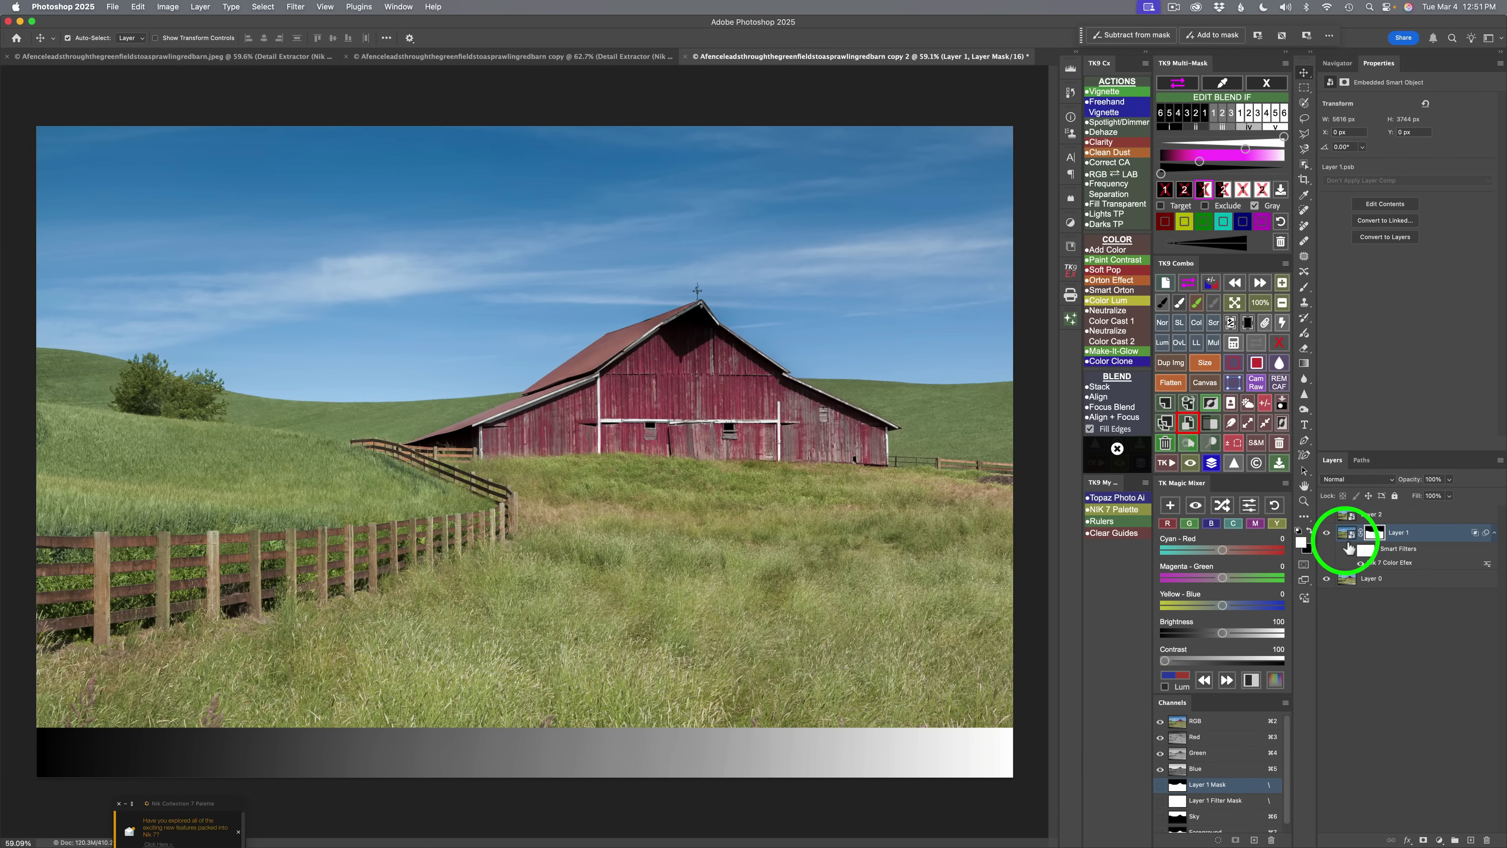
pyautogui.click(1327, 536)
pyautogui.click(1328, 536)
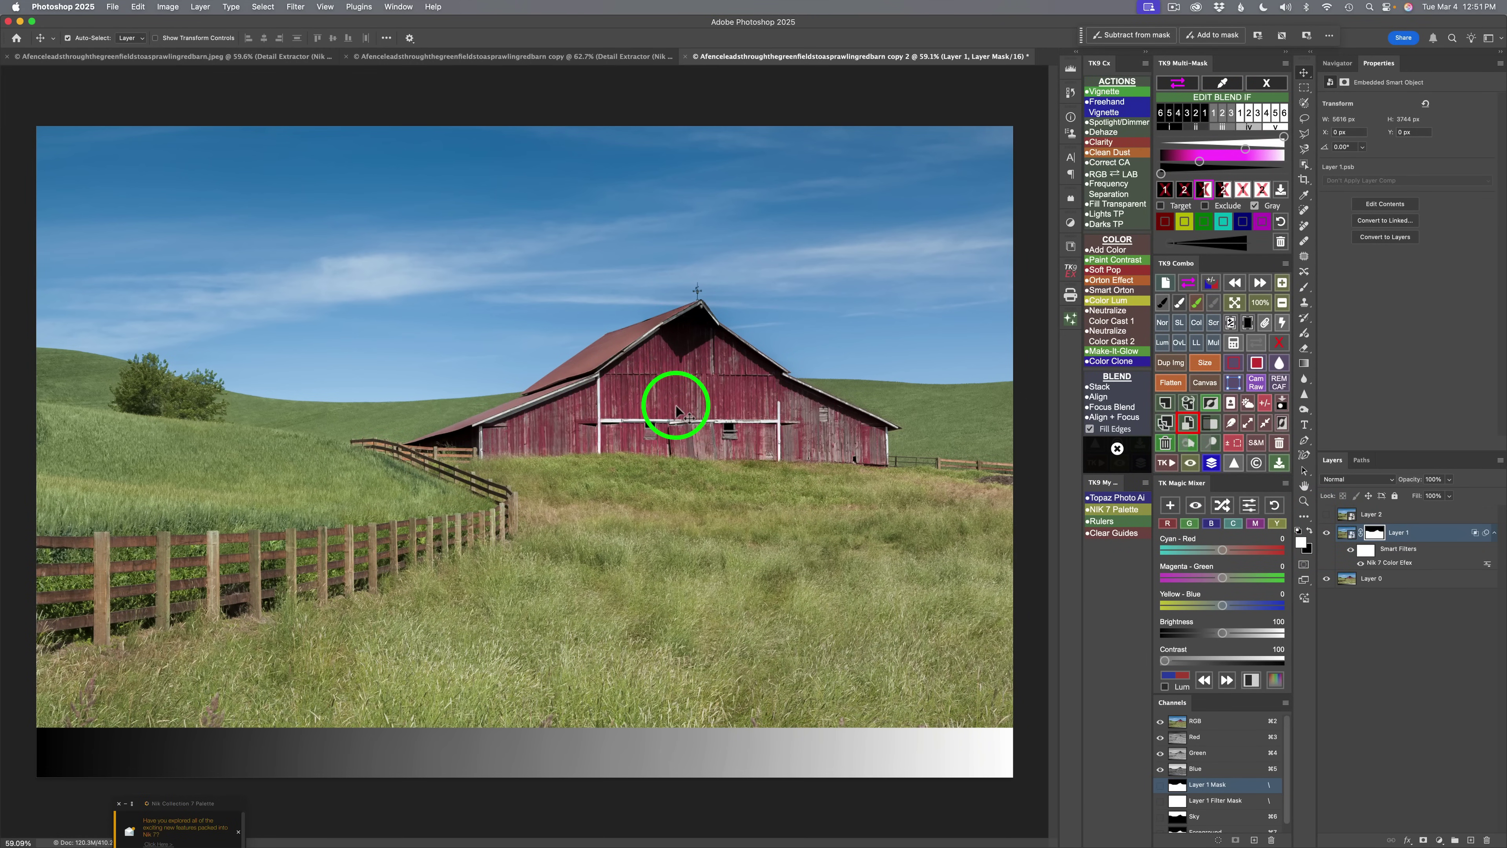
# Switch Layer 1's Blend If to the narrower midtones preset and compare the image with the layer hidden and shown.
pyautogui.click(1223, 190)
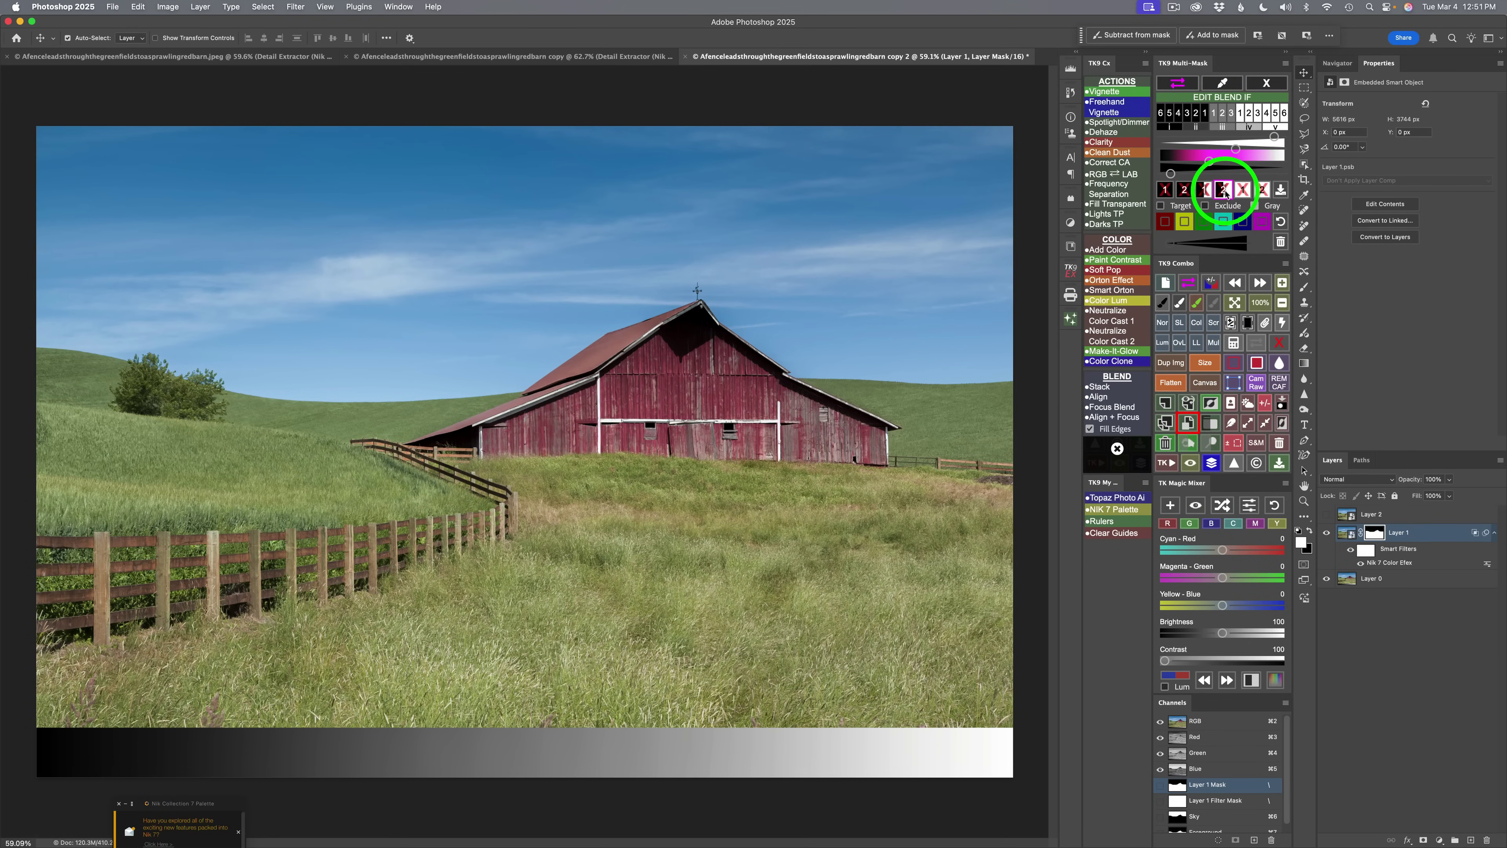
pyautogui.click(1327, 534)
pyautogui.click(1327, 534)
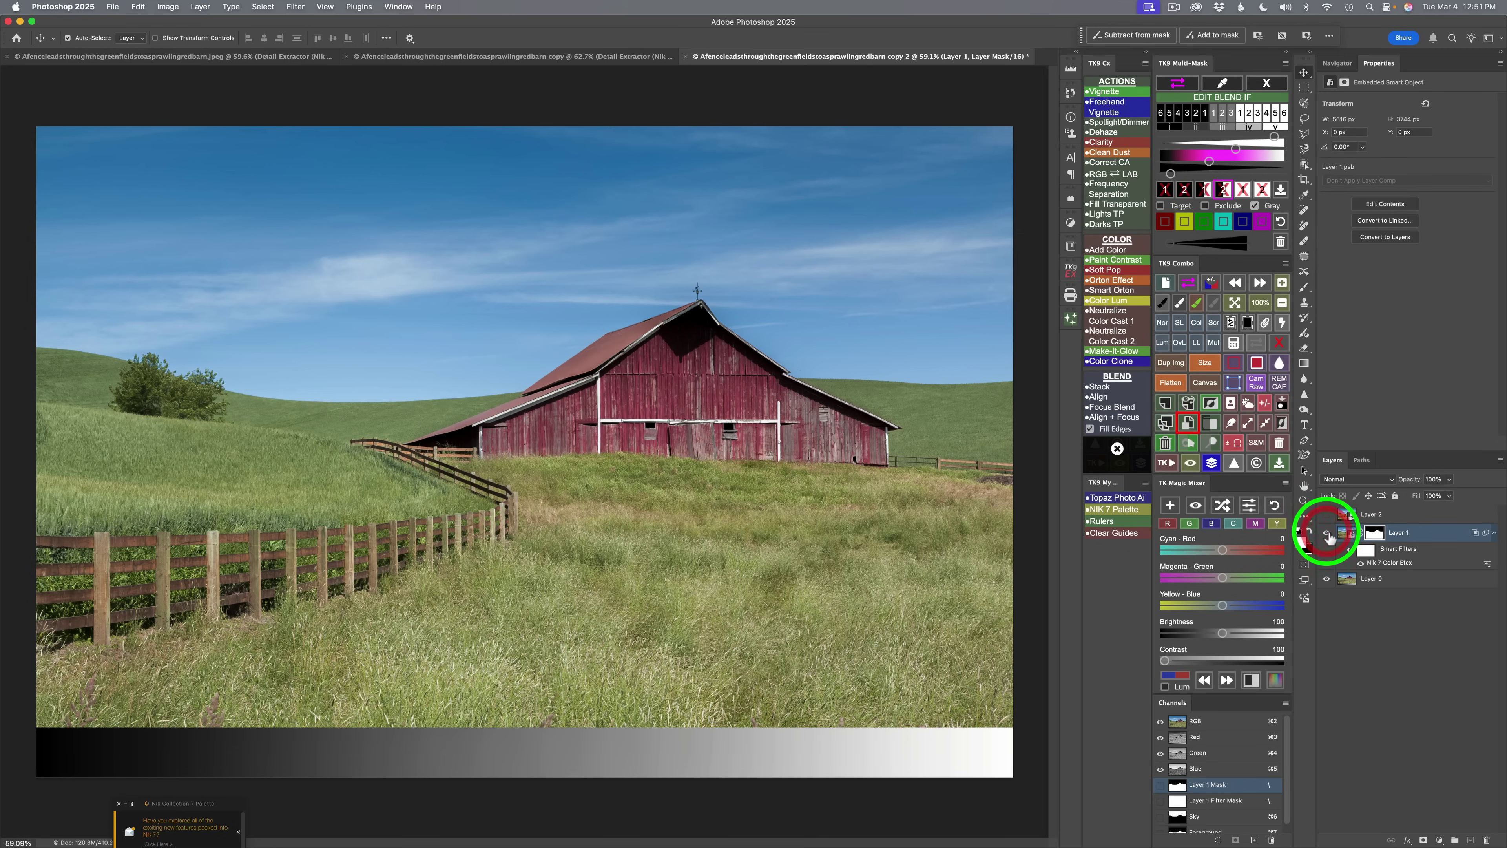
pyautogui.click(1328, 534)
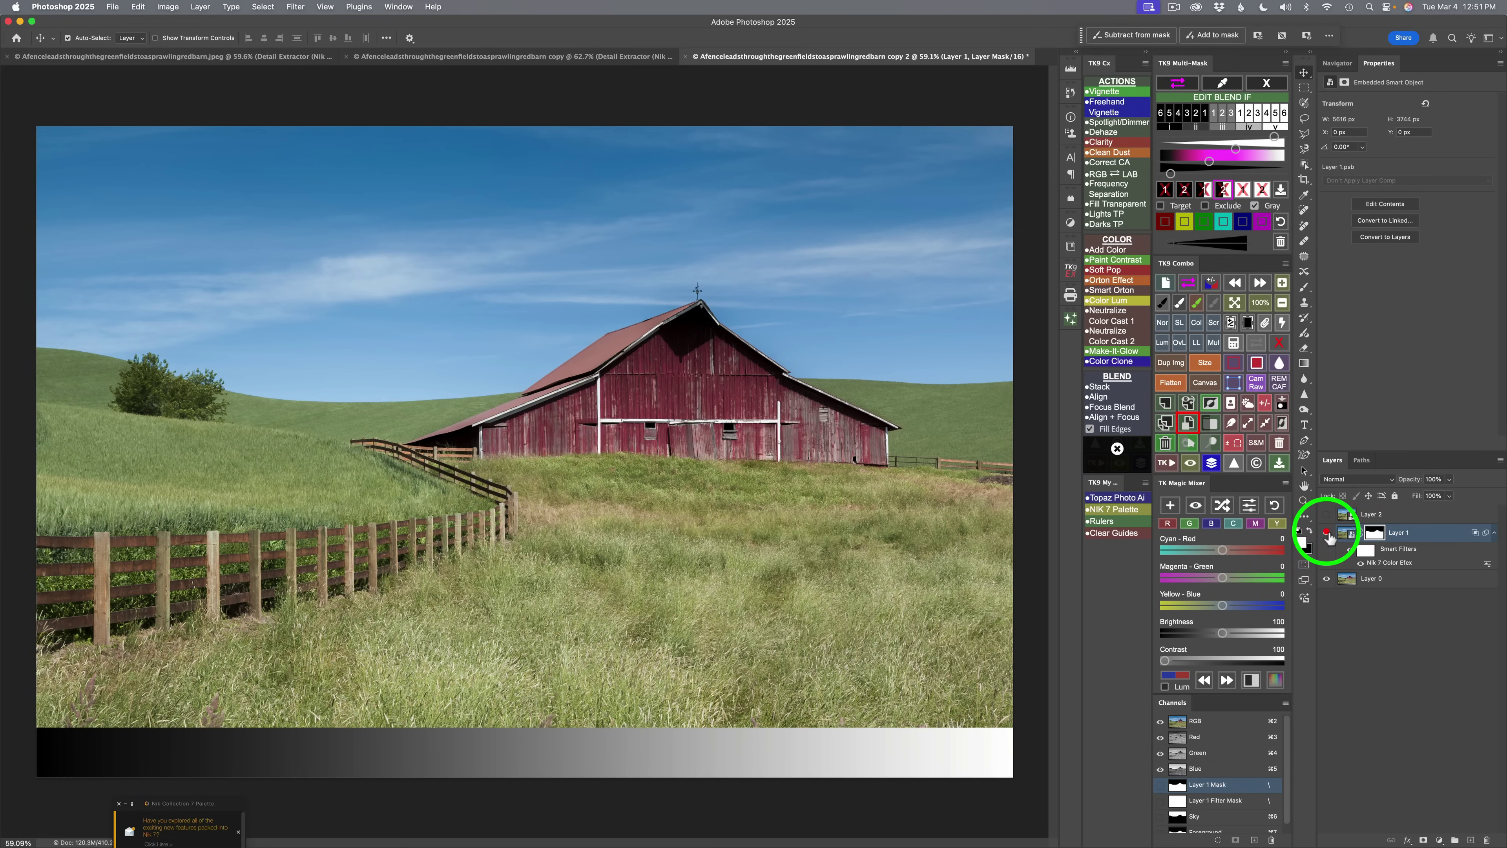
pyautogui.click(1327, 534)
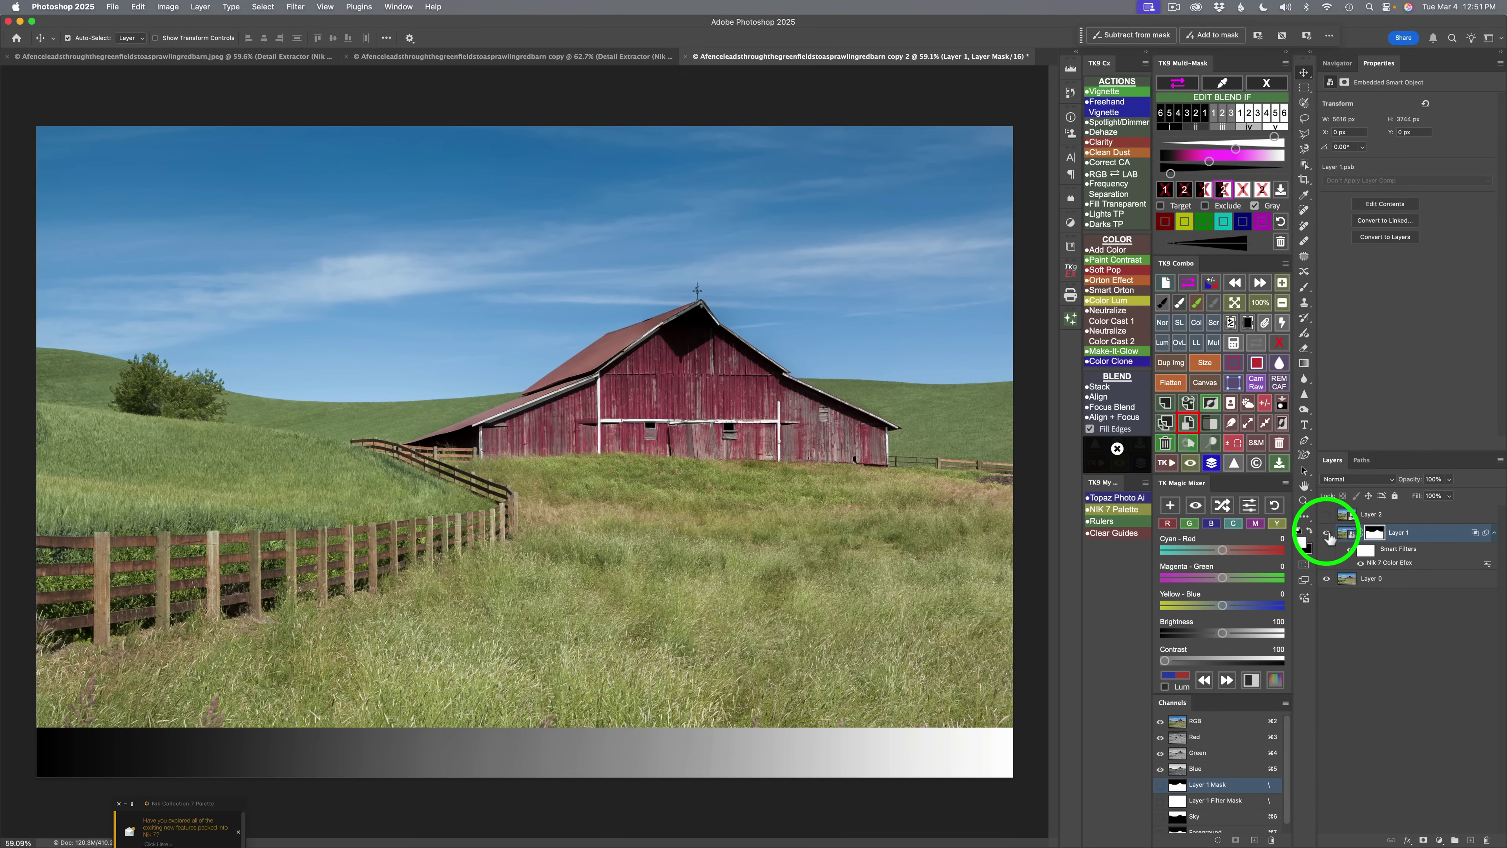
# Reopen Layer 1's Color Efex smart filter, raise its Contrast to 24%, apply it, and compare the layer hidden and shown.
pyautogui.click(1387, 566)
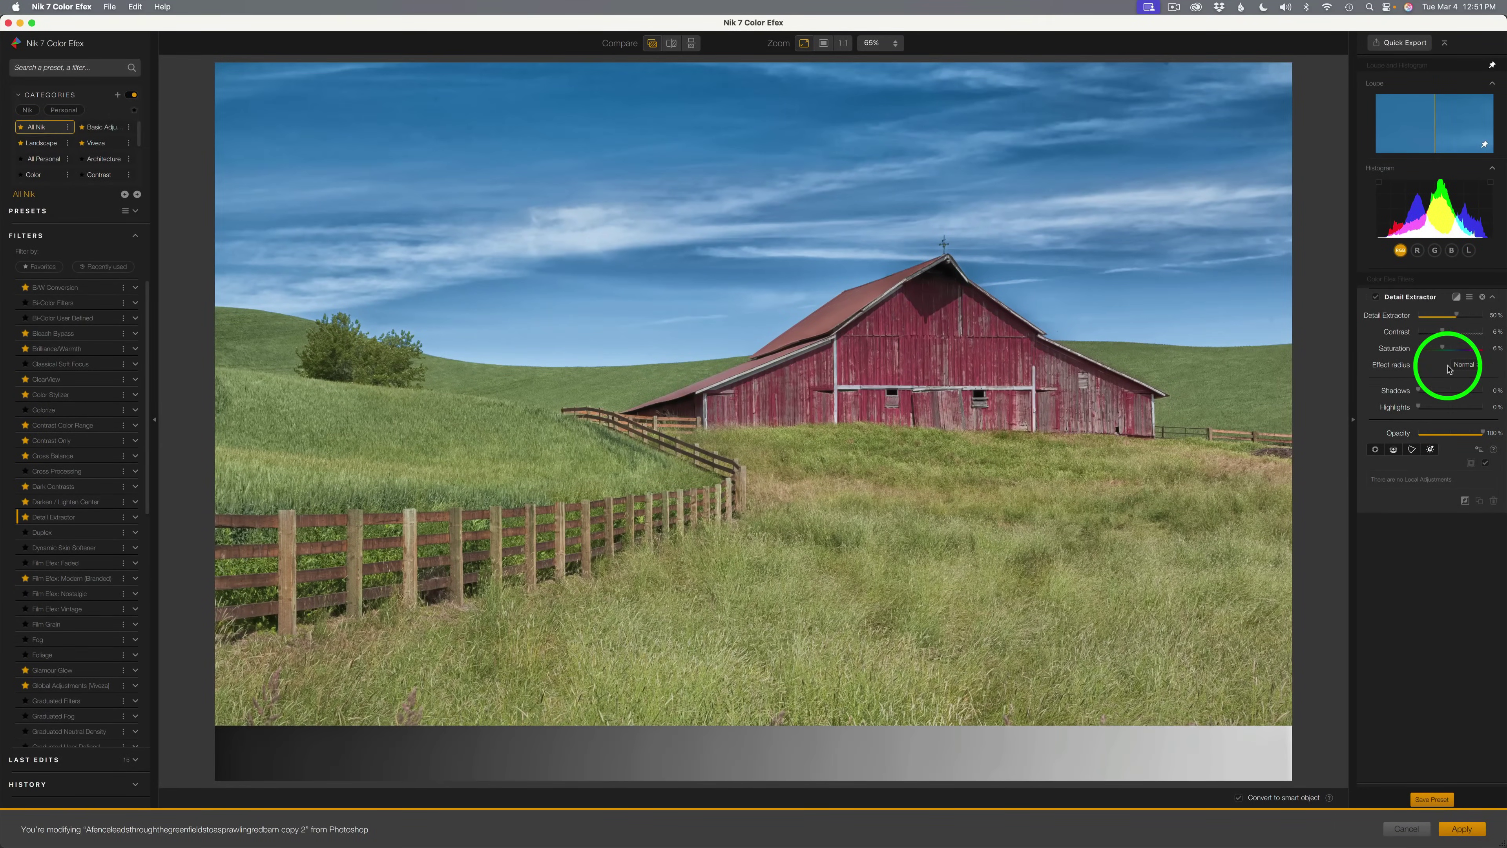
pyautogui.moveTo(1448, 336); pyautogui.dragTo(1452, 333)
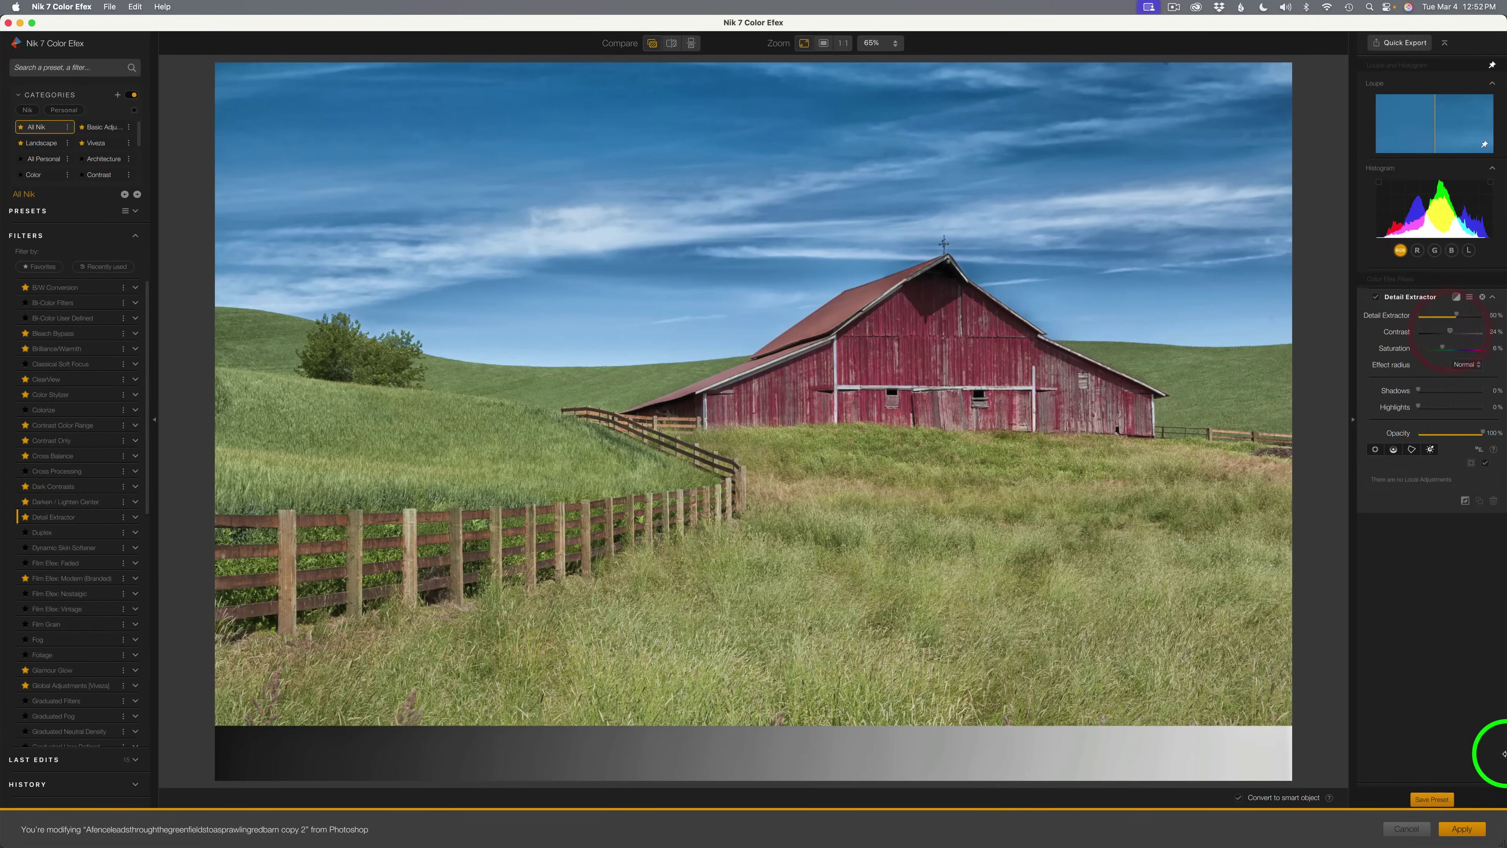
pyautogui.click(1461, 829)
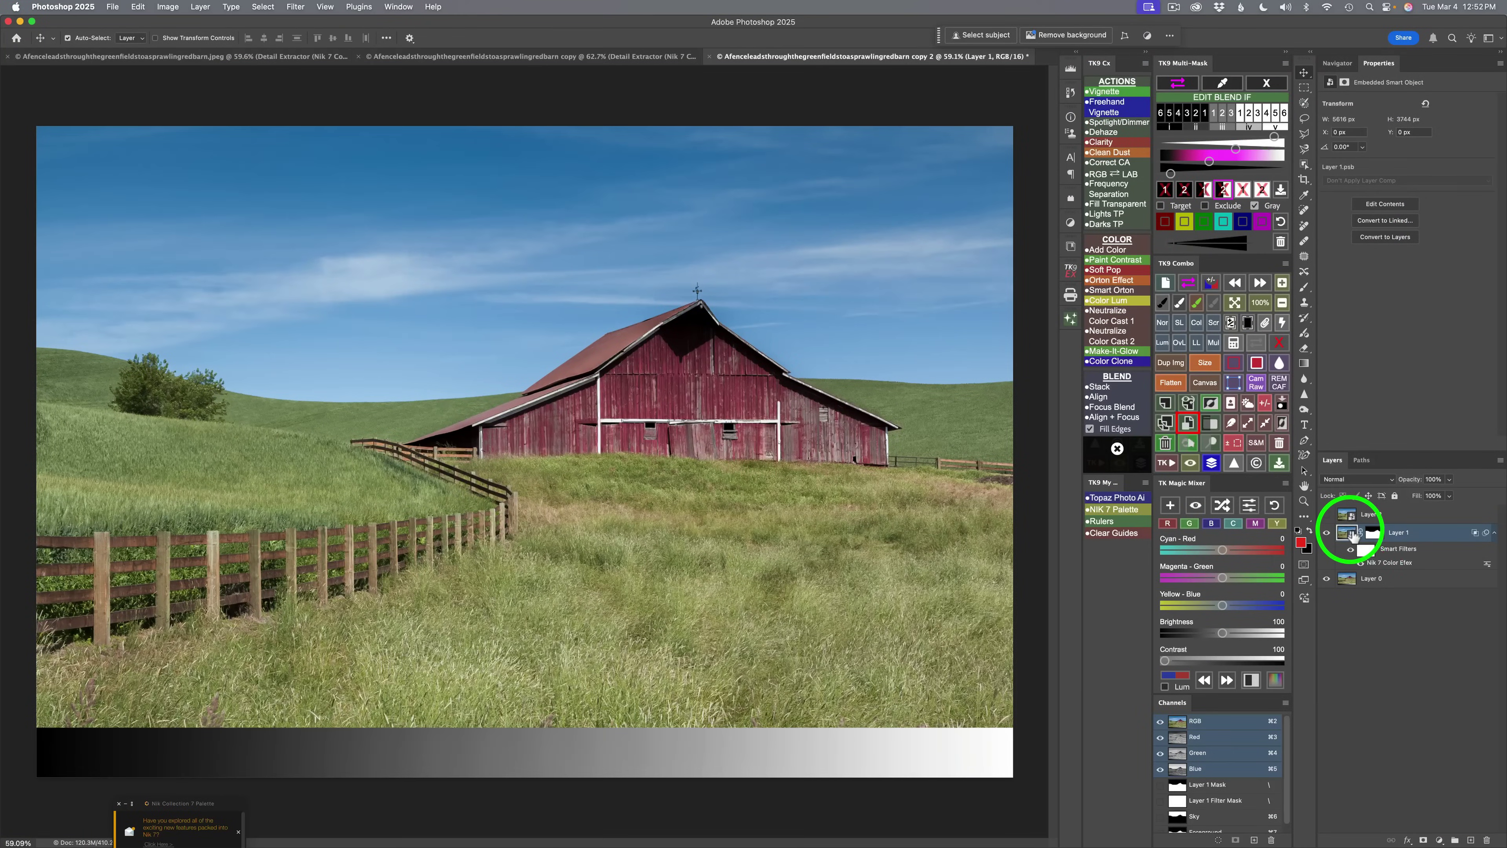
pyautogui.click(1327, 533)
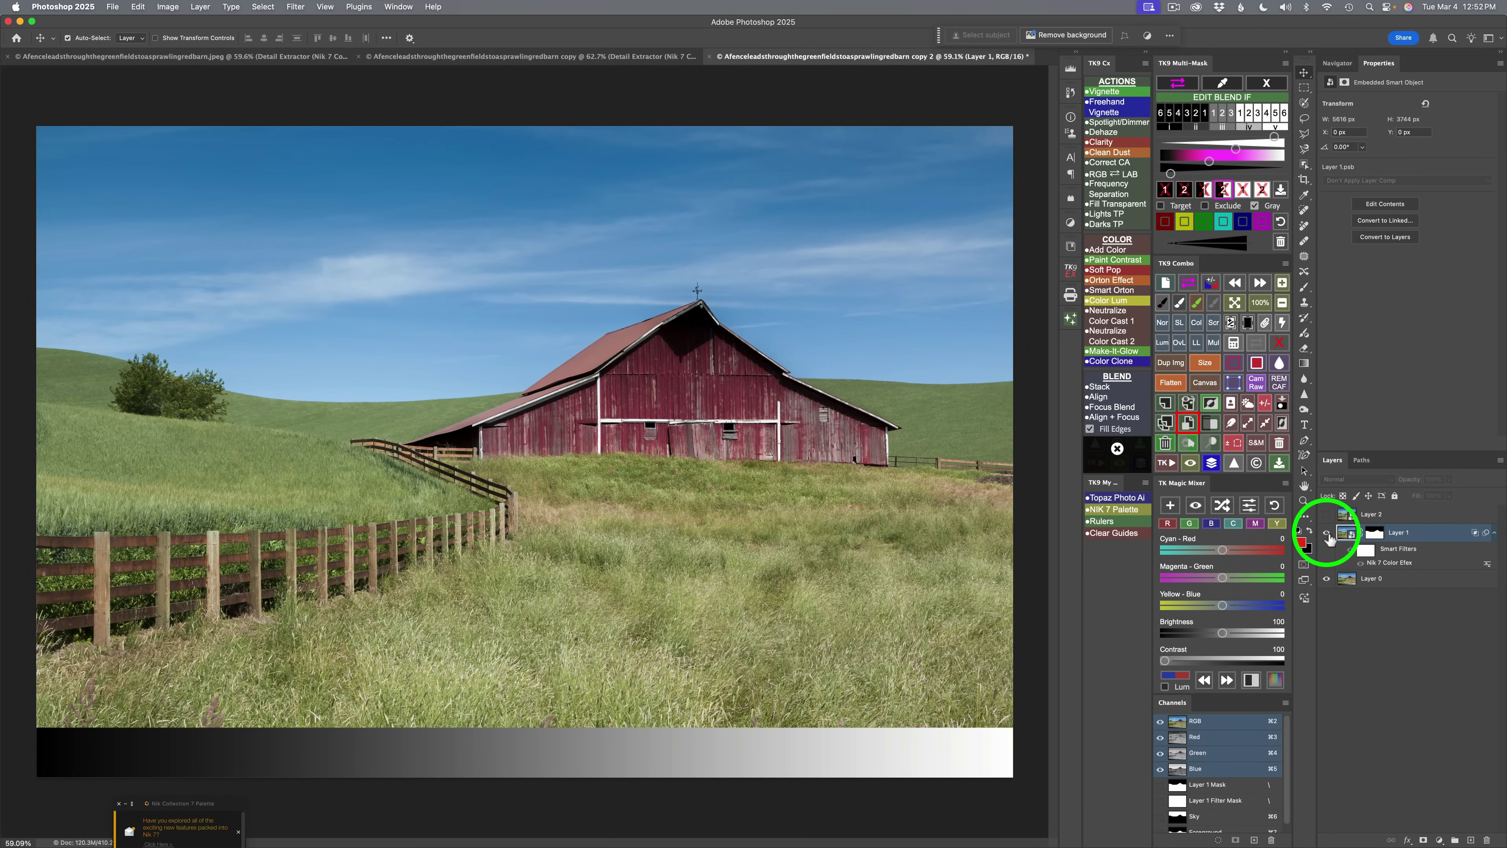
pyautogui.click(1327, 533)
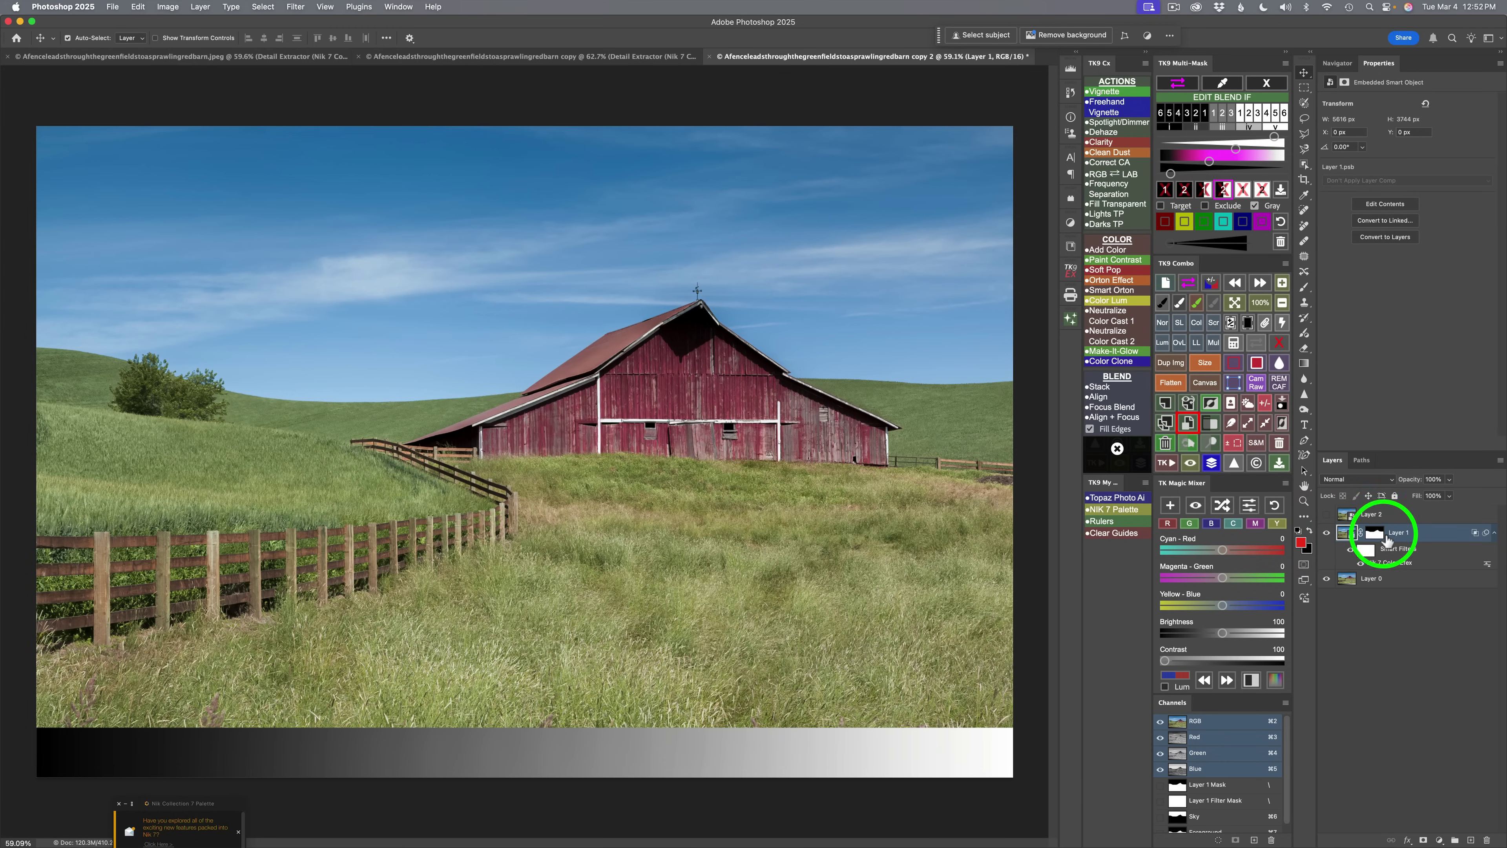
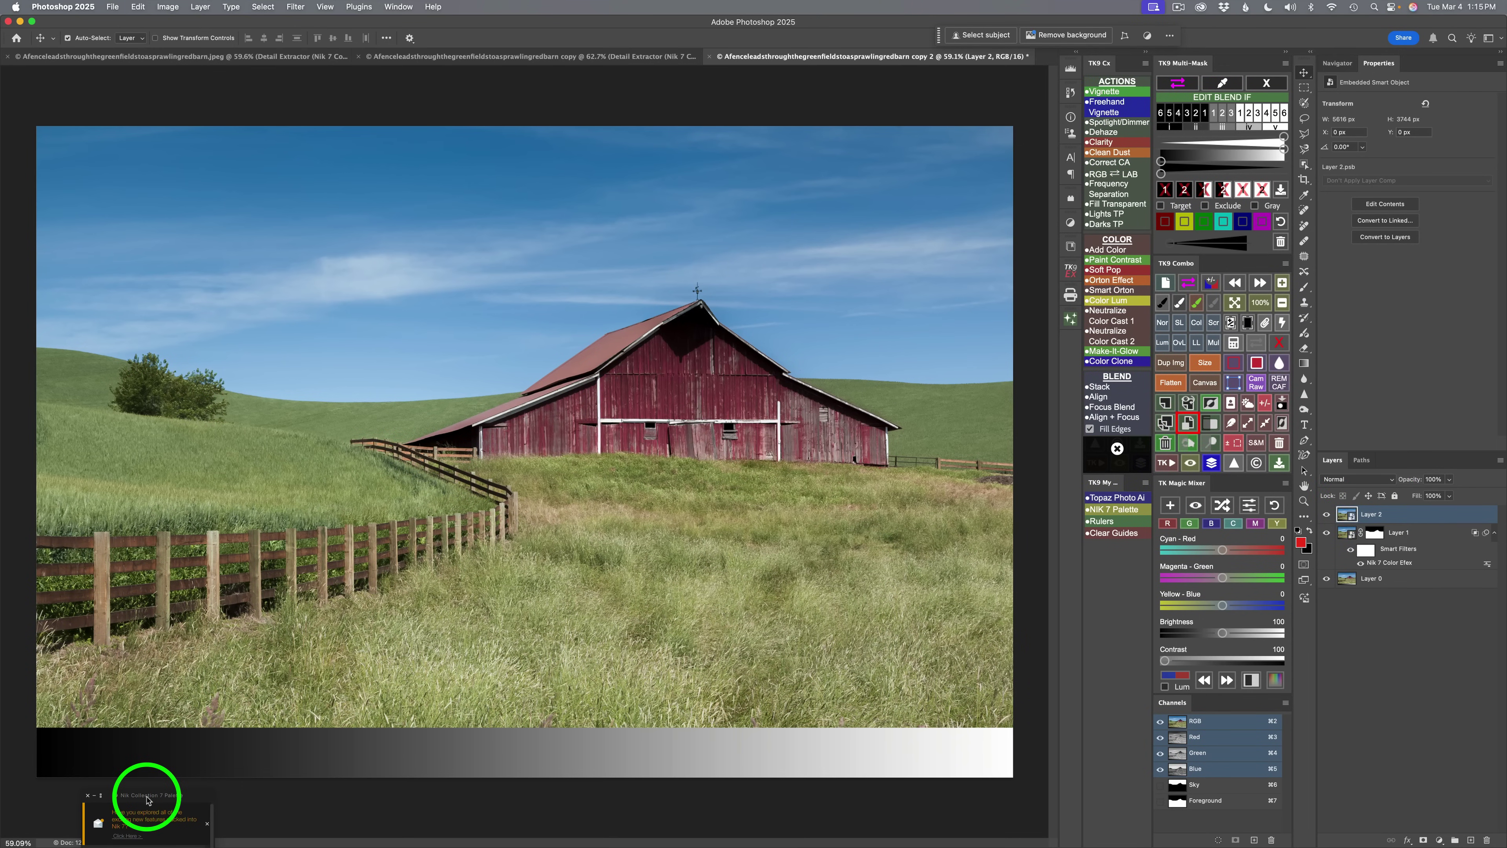
# Open Layer 2 in Nik 7 Color Efex, add Detail Extractor, and lower its strength to 15%.
pyautogui.moveTo(148, 797); pyautogui.dragTo(195, 417)
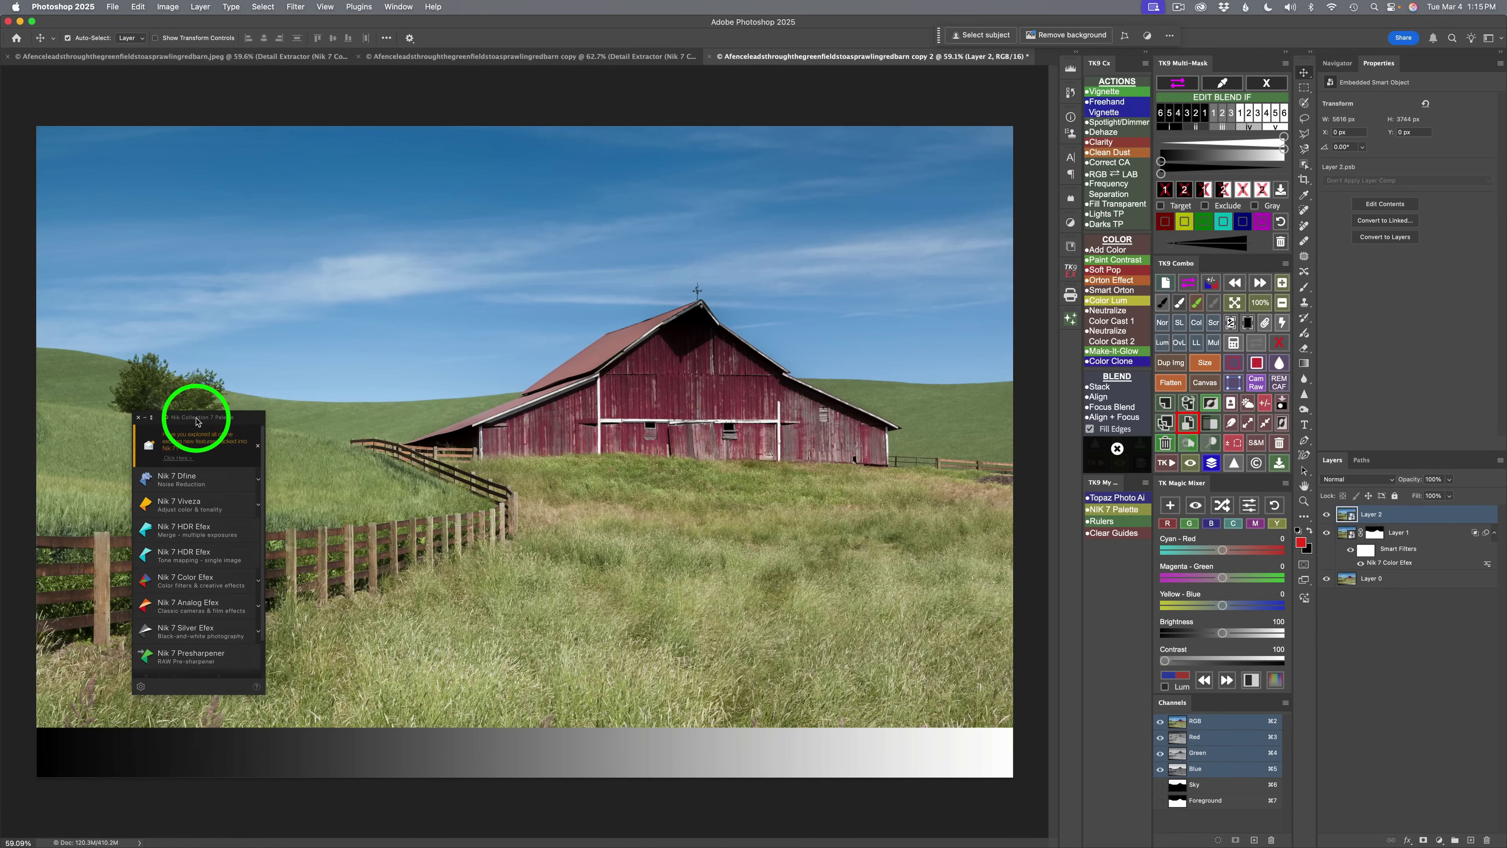
pyautogui.click(190, 585)
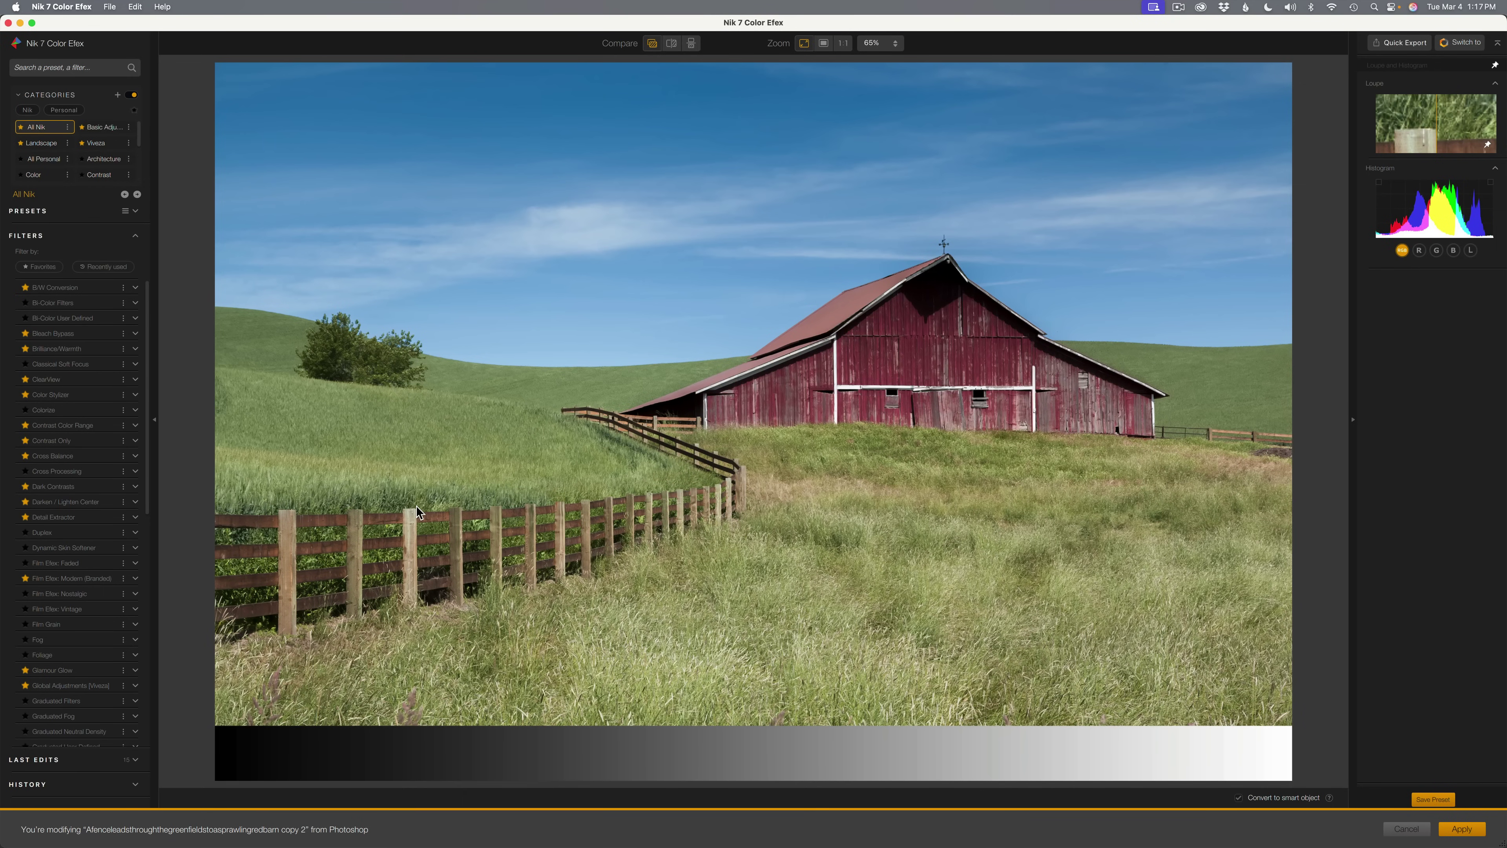
pyautogui.click(77, 520)
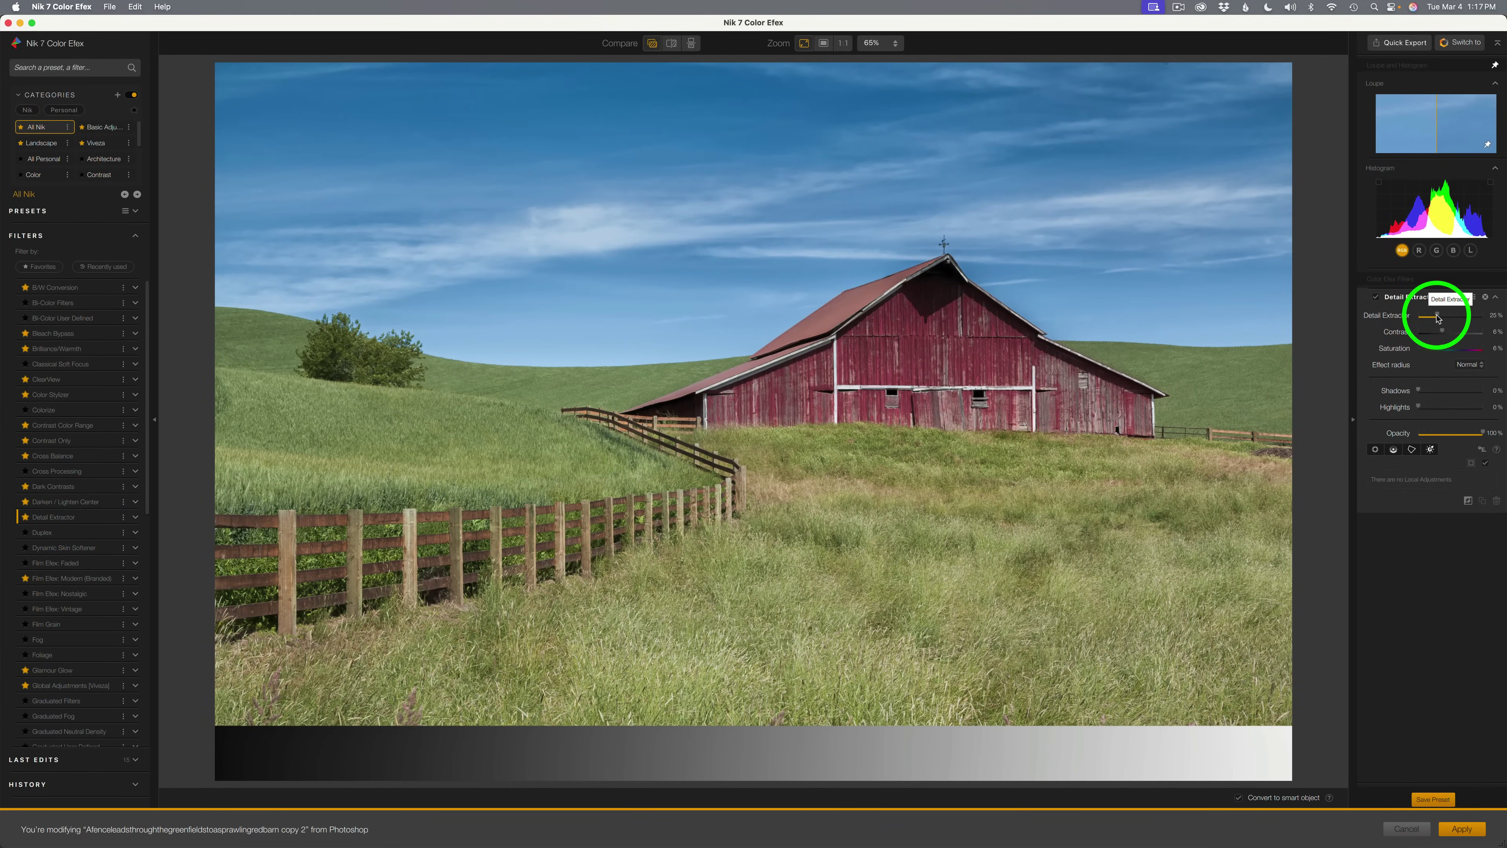
pyautogui.moveTo(1437, 317)
pyautogui.mouseDown()
pyautogui.moveTo(1418, 318)
pyautogui.moveTo(1432, 317)
pyautogui.mouseUp()
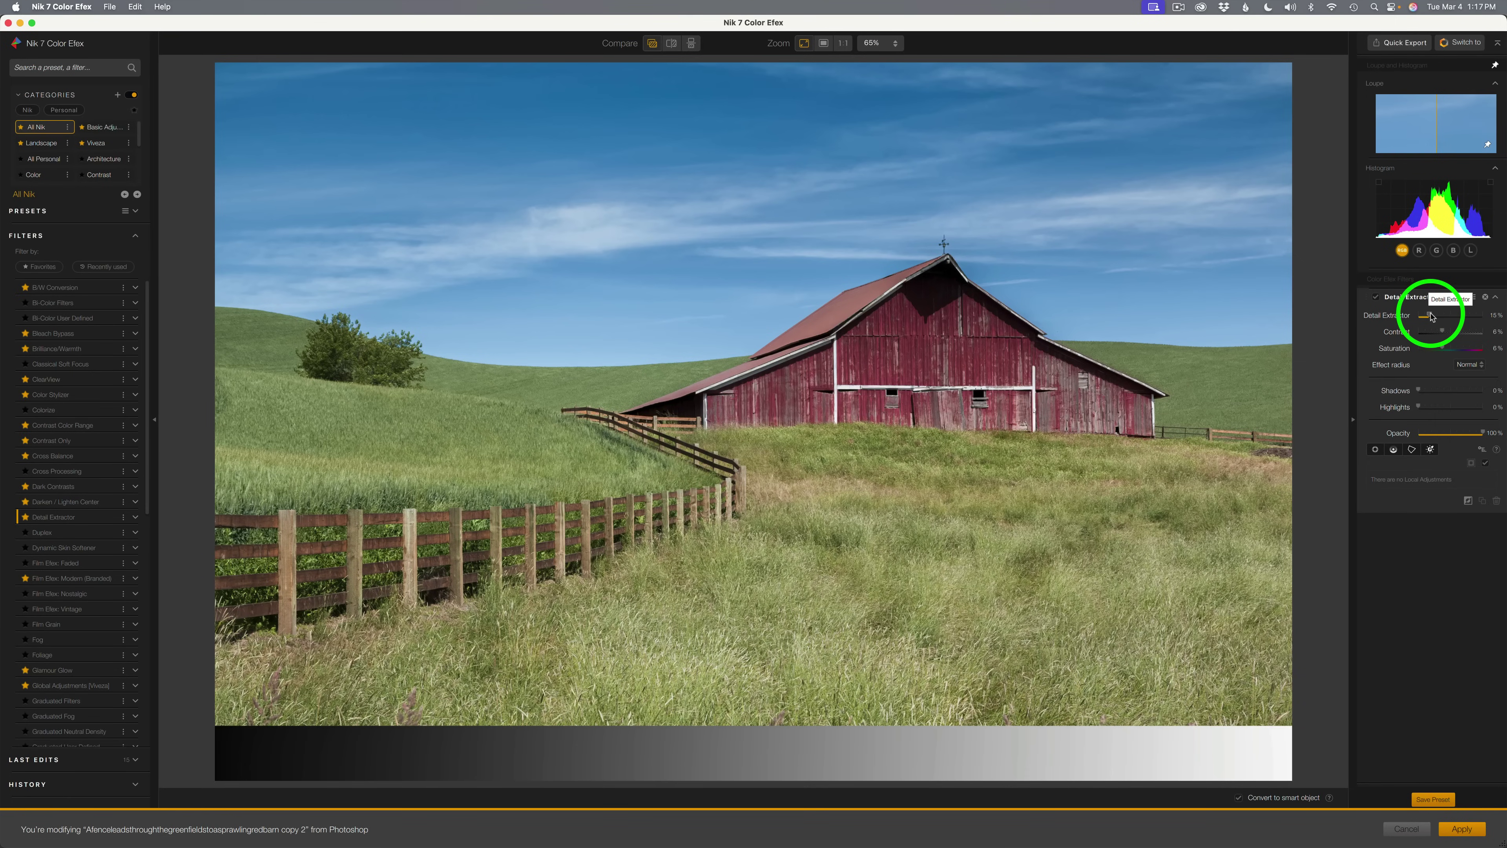
# Preview Layer 2 with and without Detail Extractor, apply the filter, and move the Nik palette away from the photo.
pyautogui.click(1377, 299)
pyautogui.click(1378, 299)
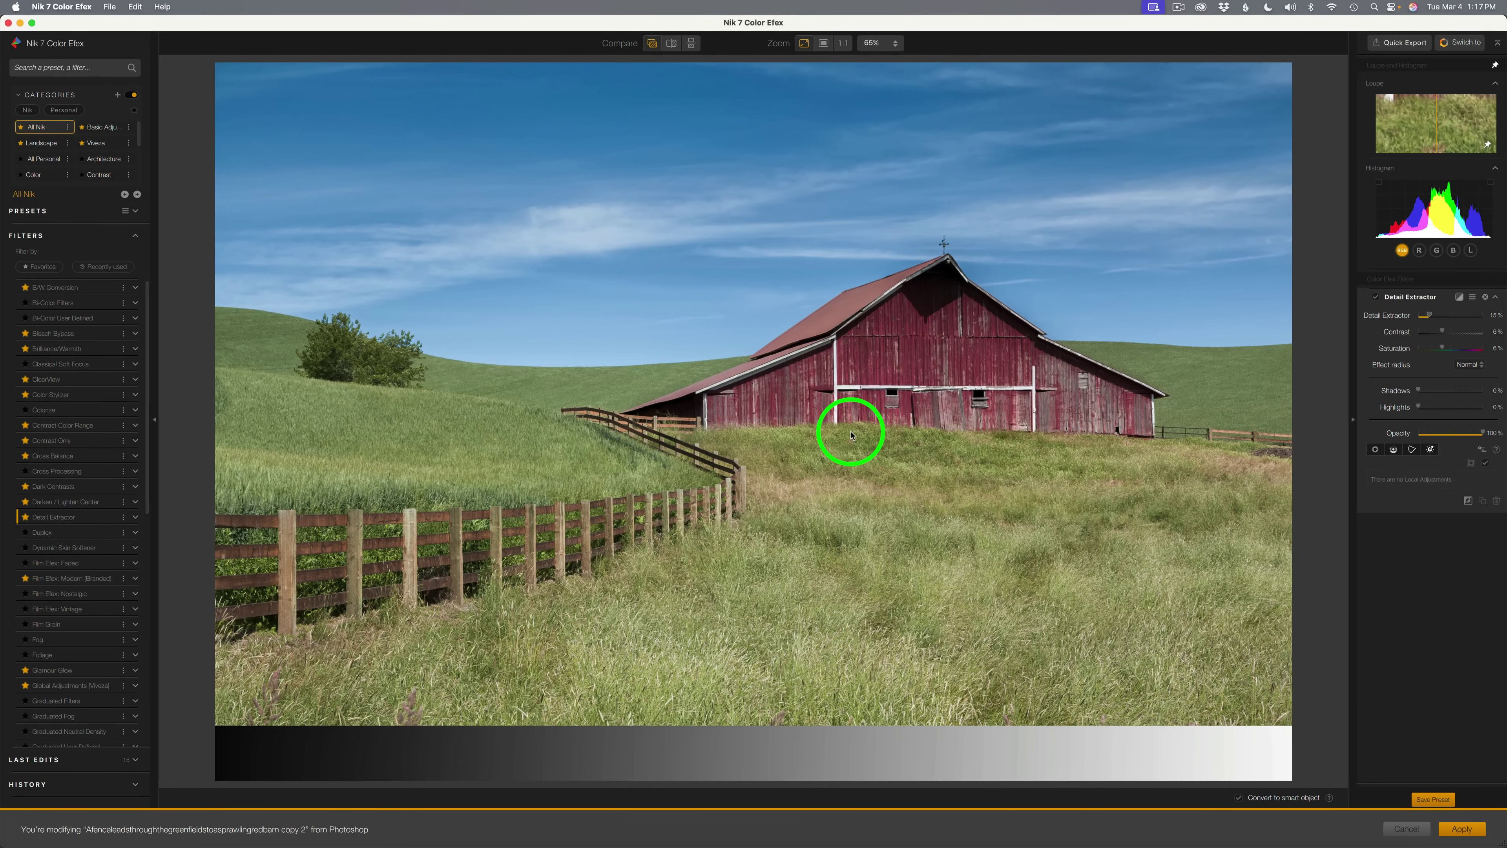
pyautogui.click(1463, 828)
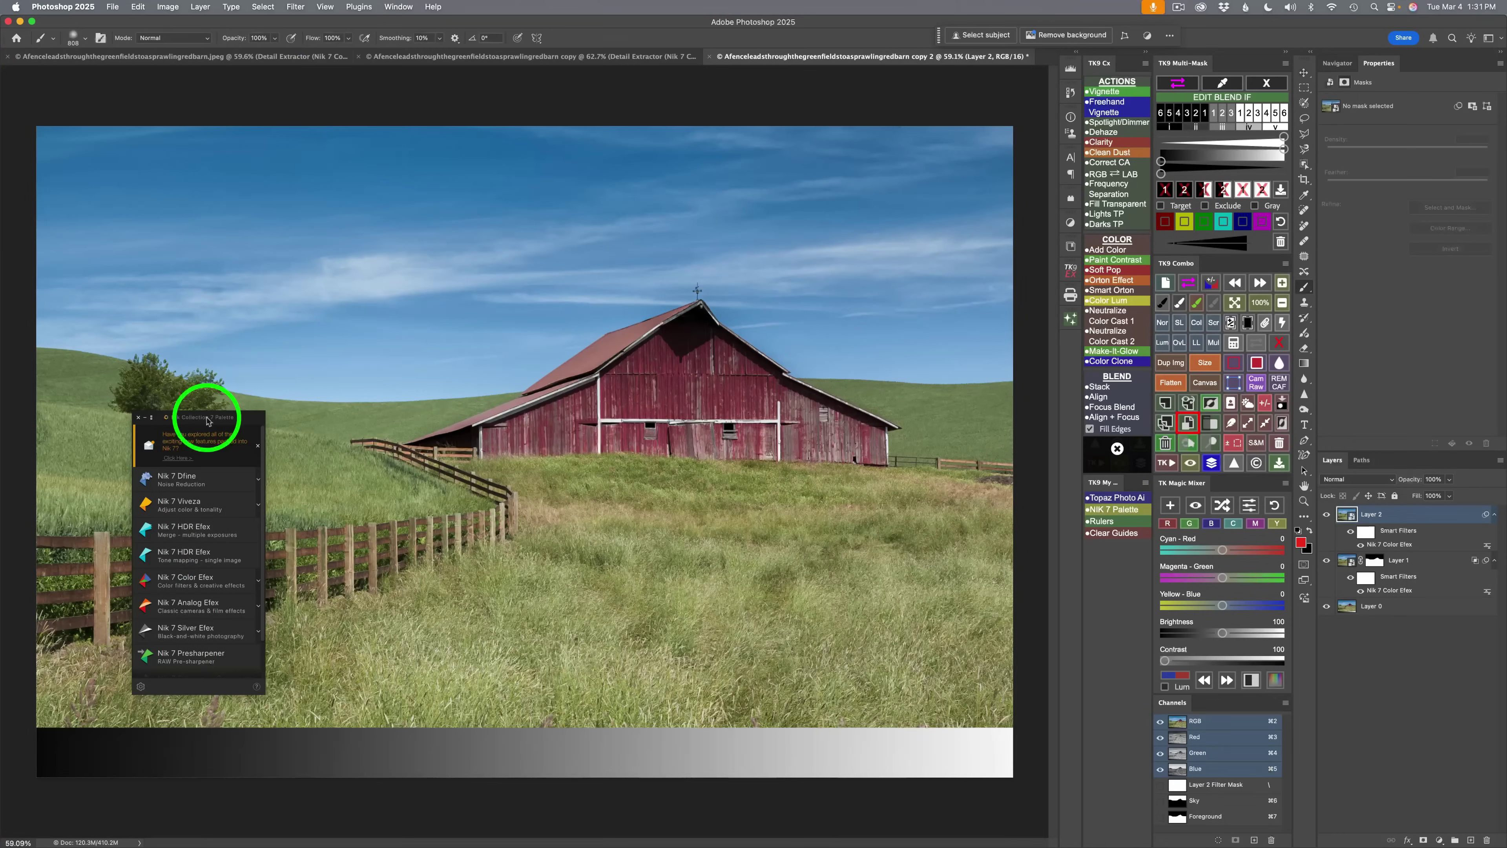
pyautogui.moveTo(206, 421); pyautogui.dragTo(199, 799)
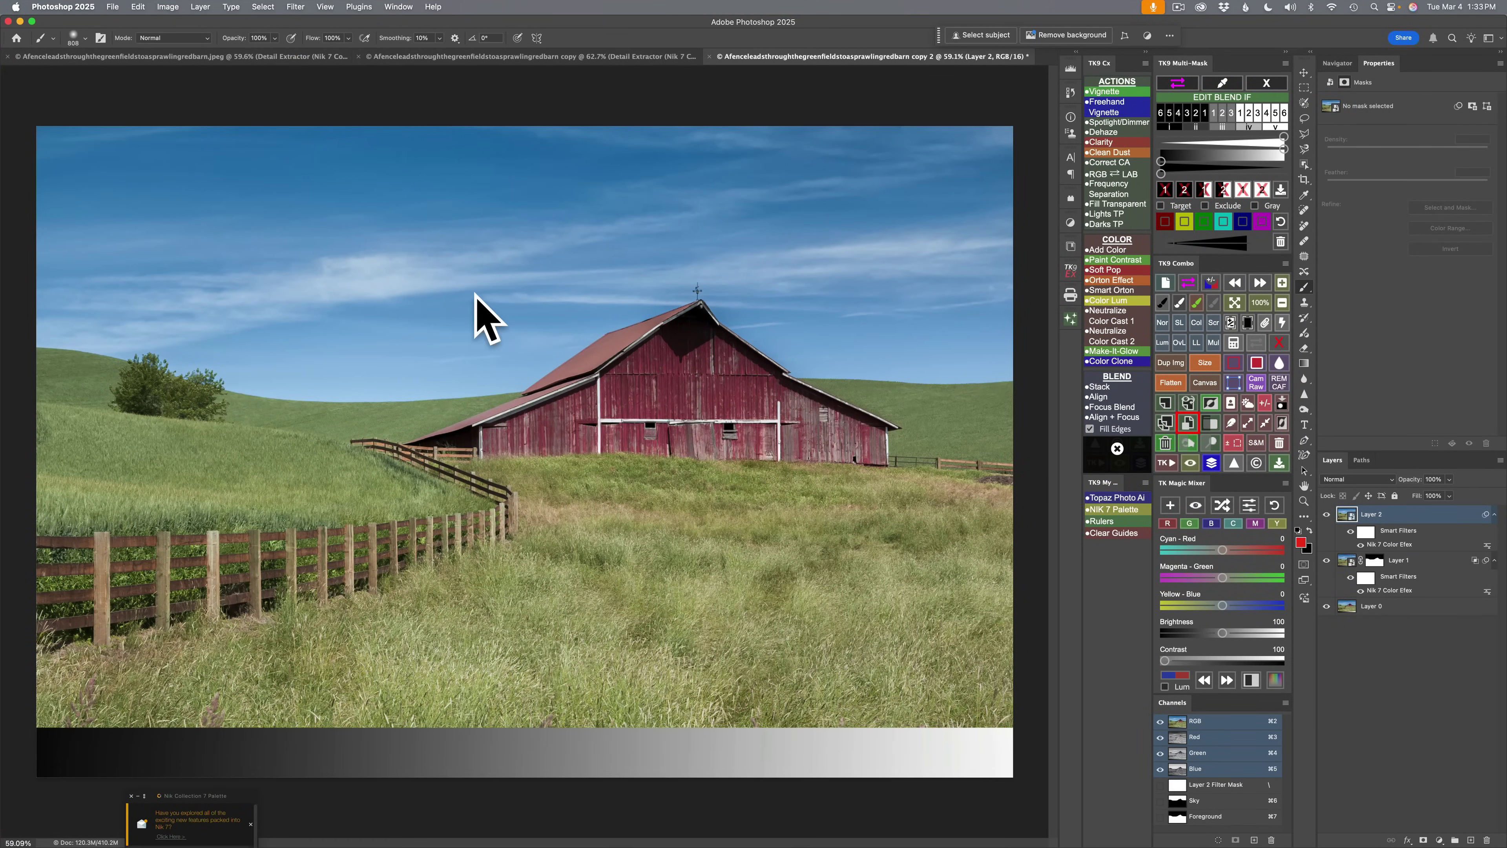
# Compare the photo with Layer 2 hidden and shown, and apply the saved Sky selection as Layer 2's layer mask.
pyautogui.click(1326, 514)
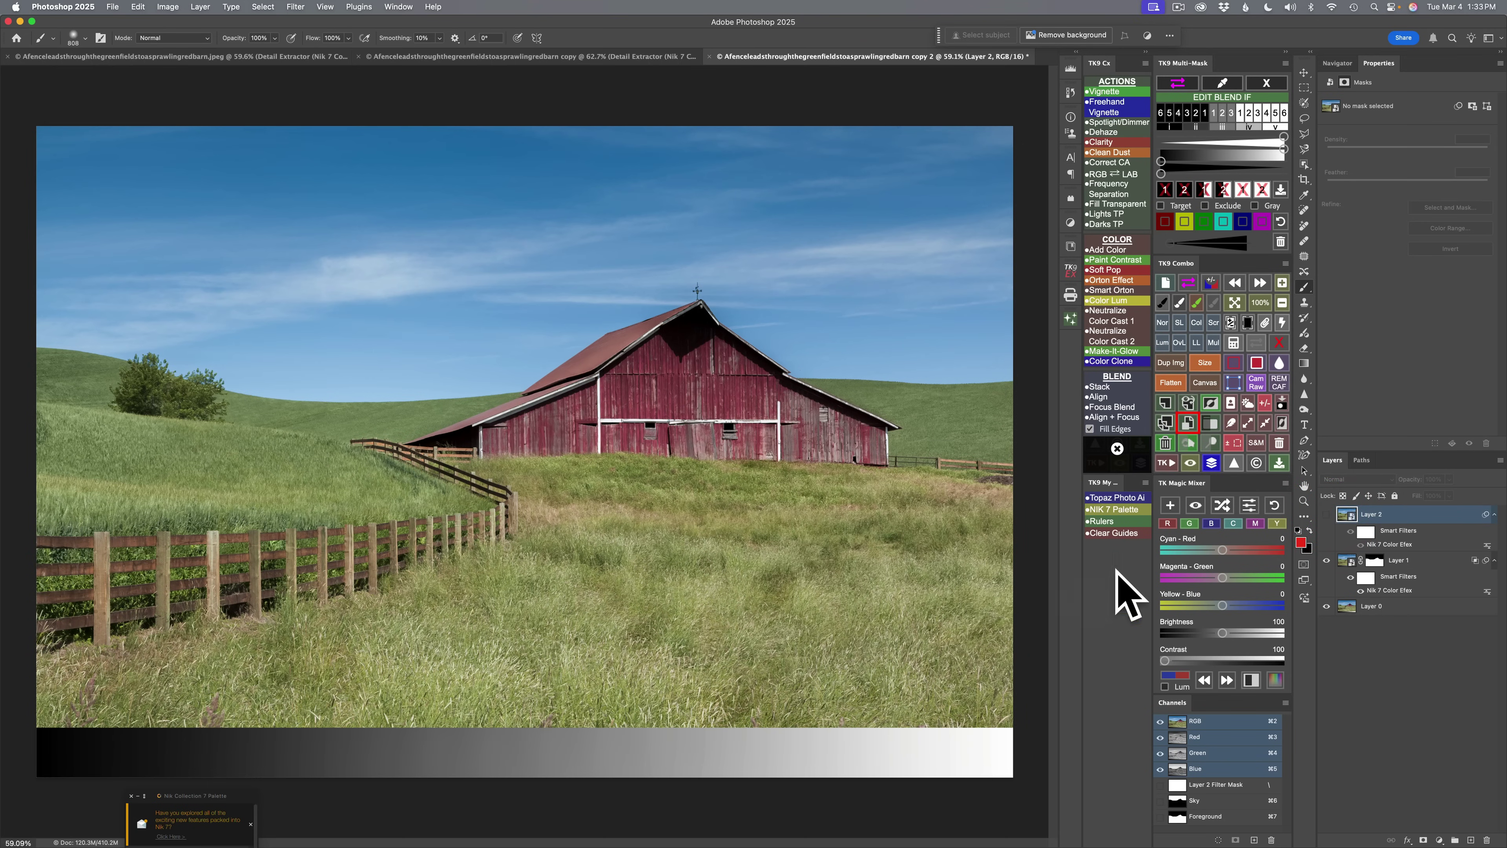
pyautogui.click(1327, 516)
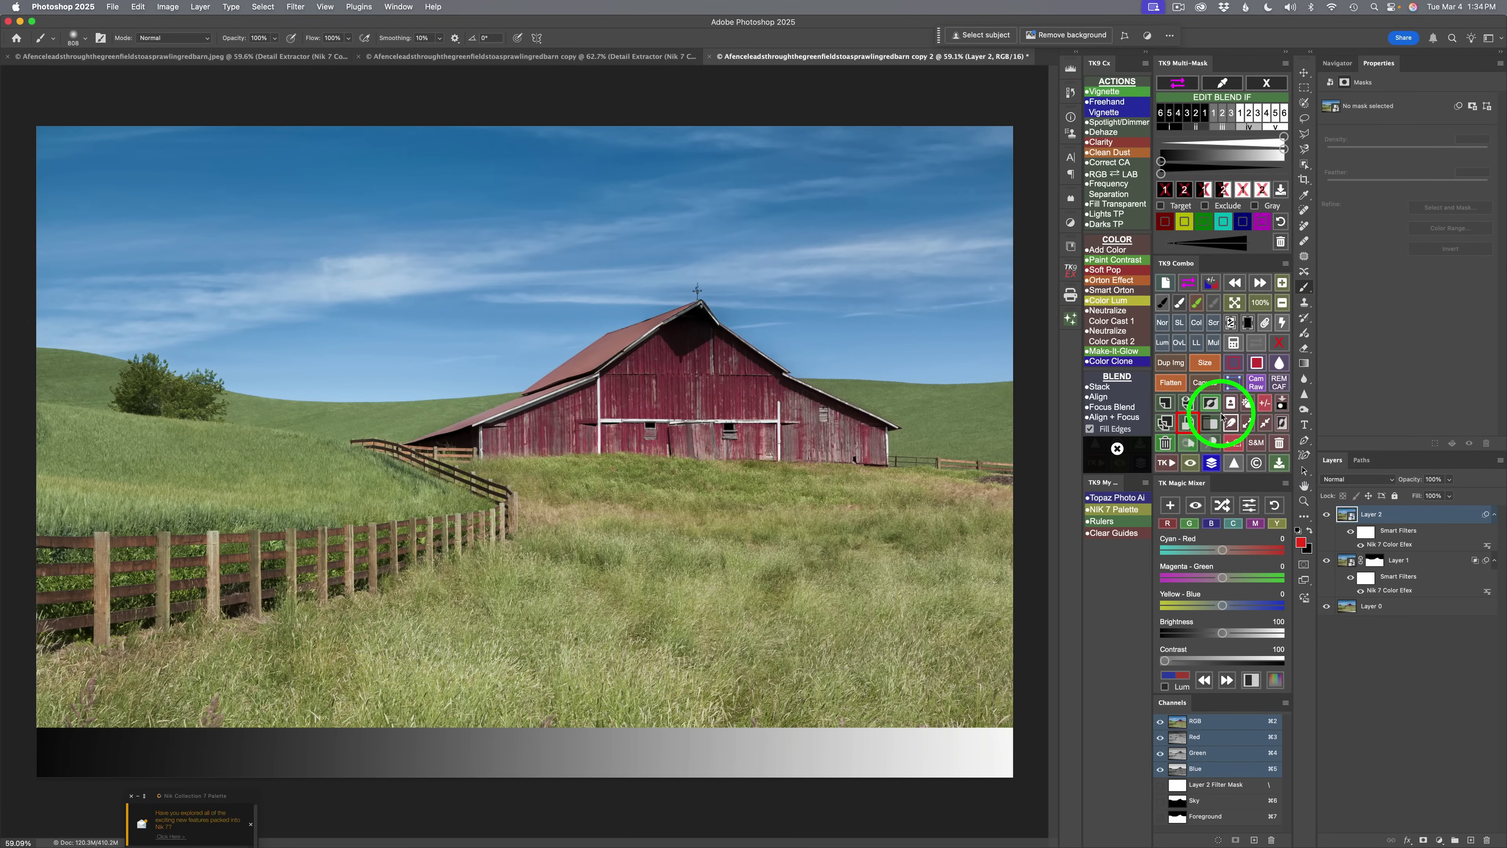
pyautogui.click(1235, 343)
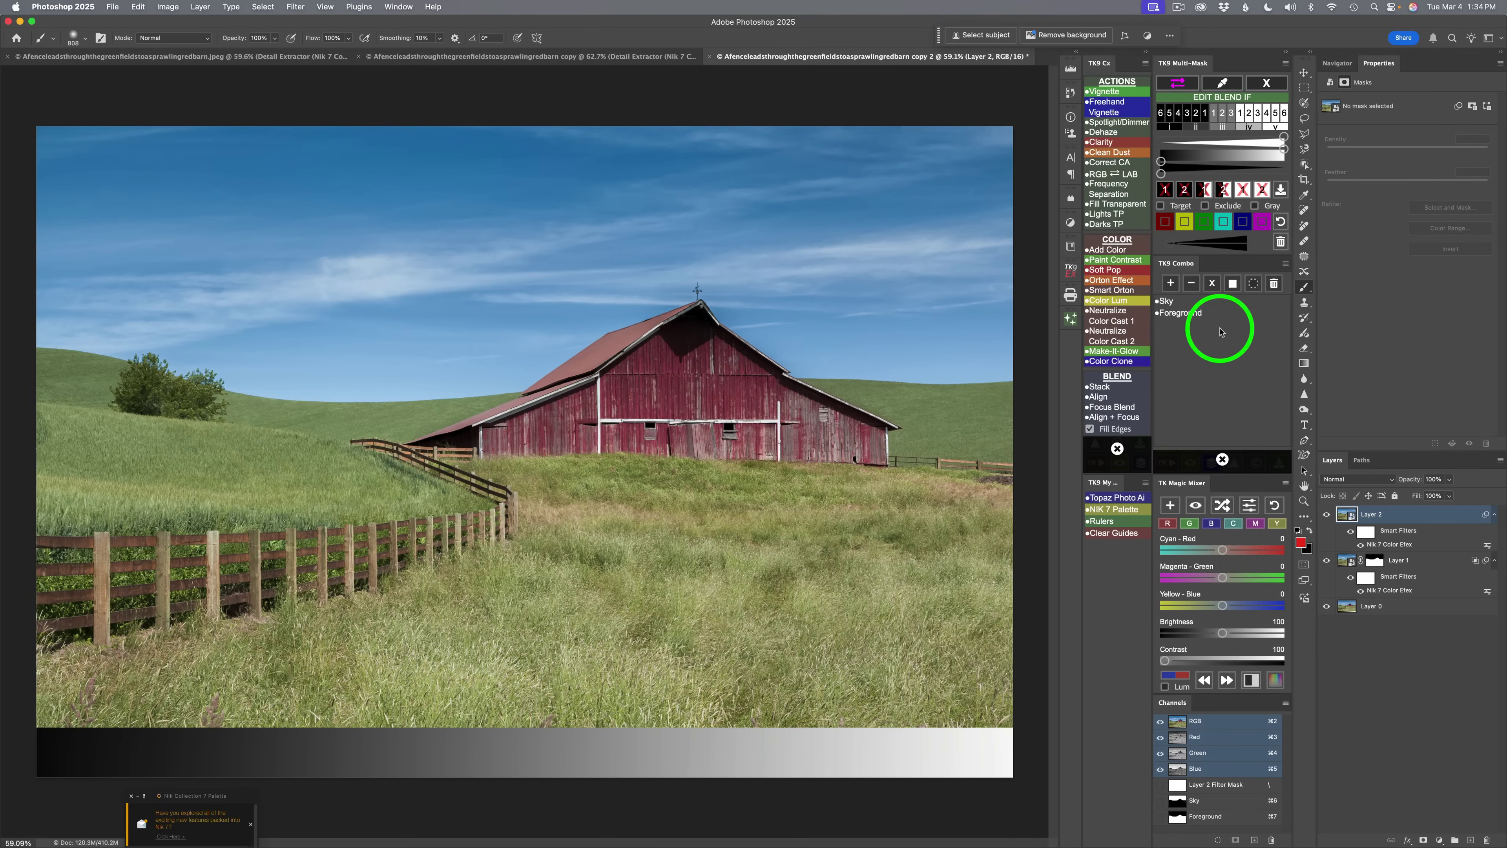
pyautogui.click(1173, 301)
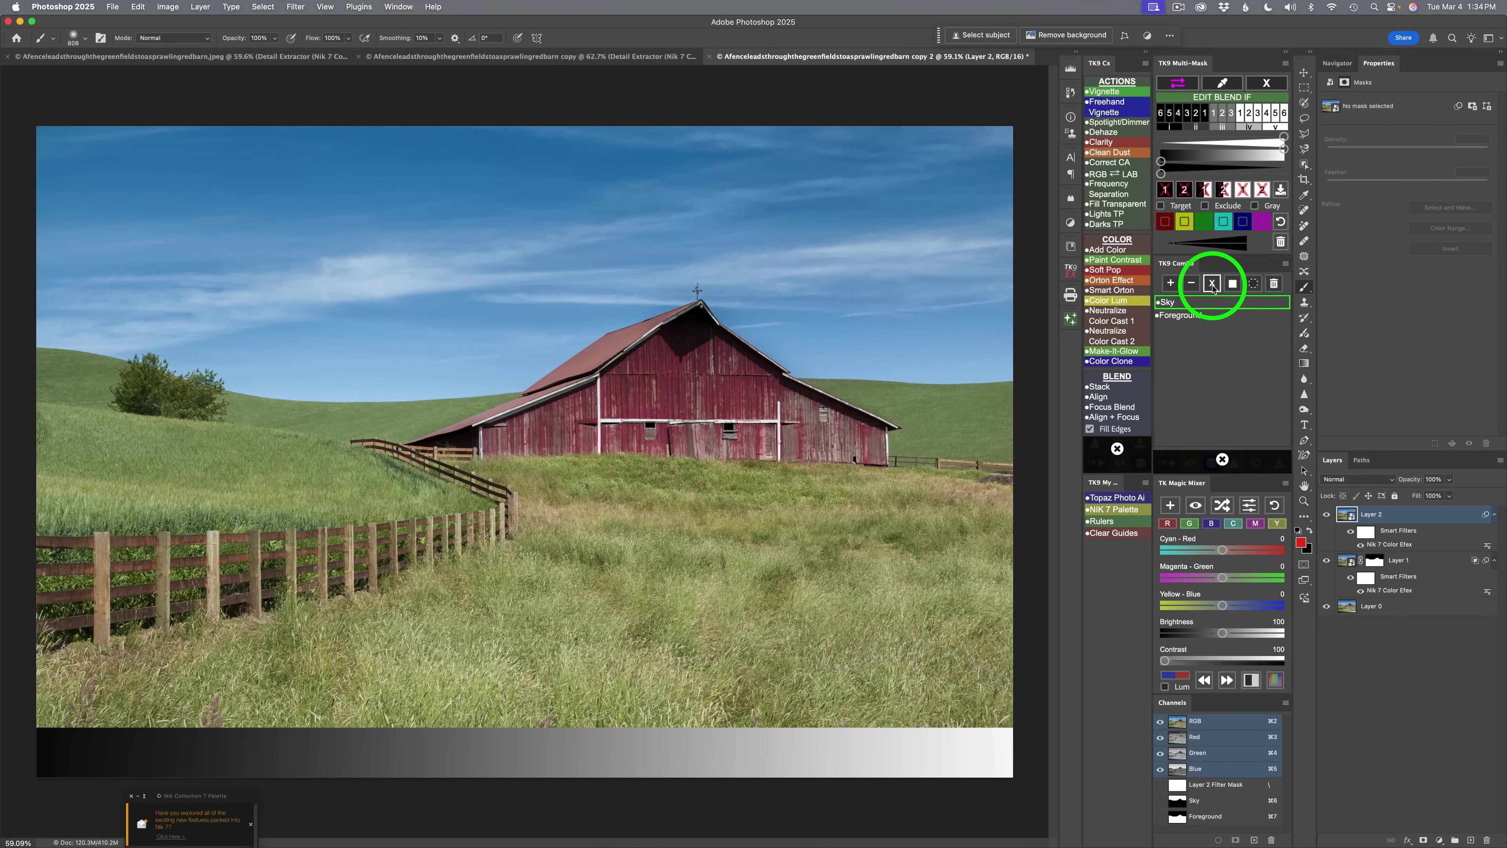
pyautogui.click(1232, 283)
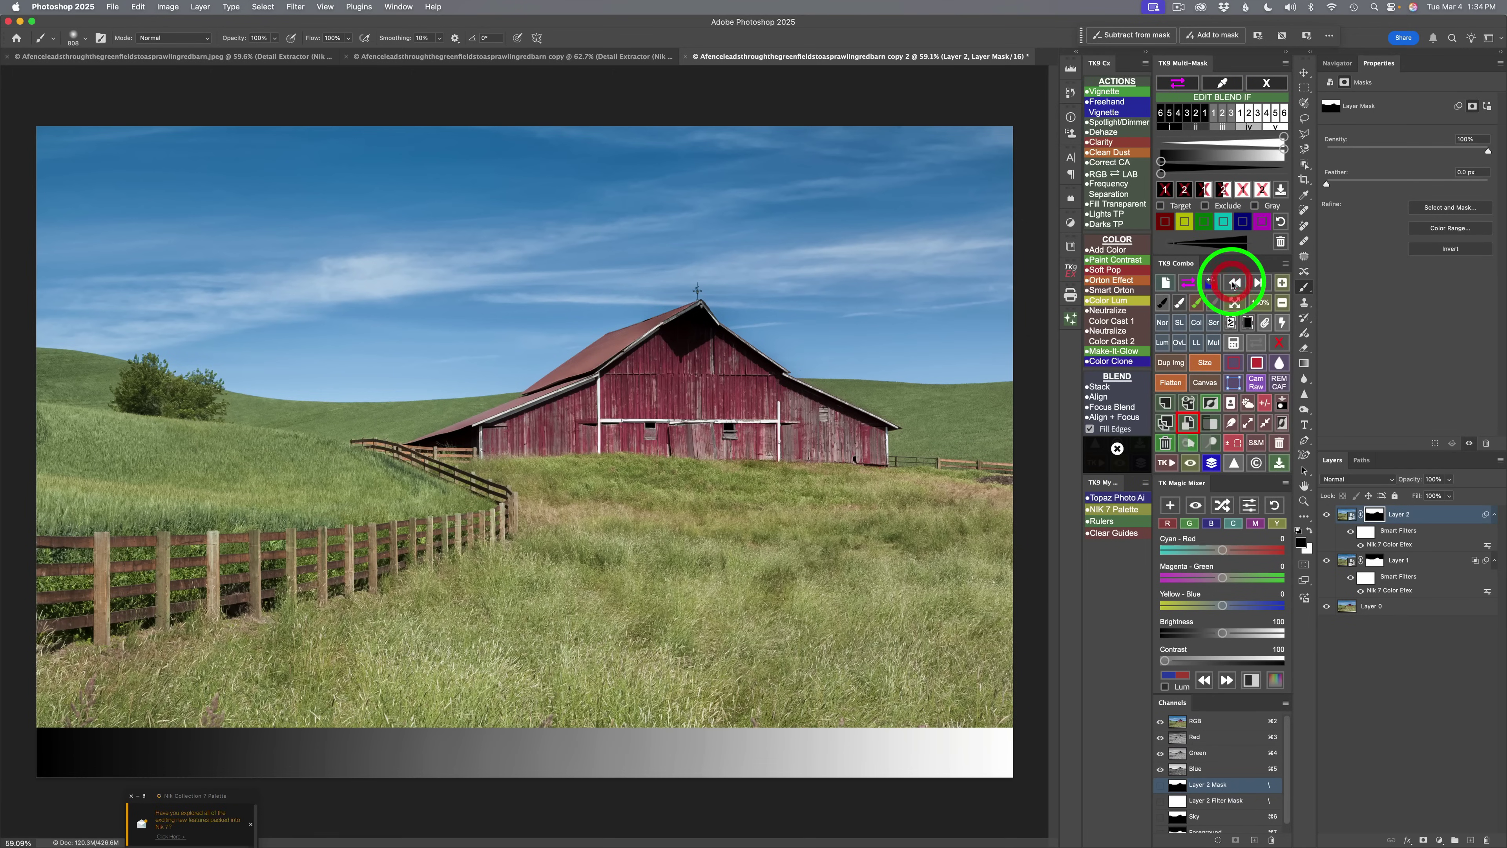
# Compare the photo with Layer 2 and Layer 1 each hidden and shown, and with both adjustment layers hidden together and restored.
pyautogui.click(1328, 515)
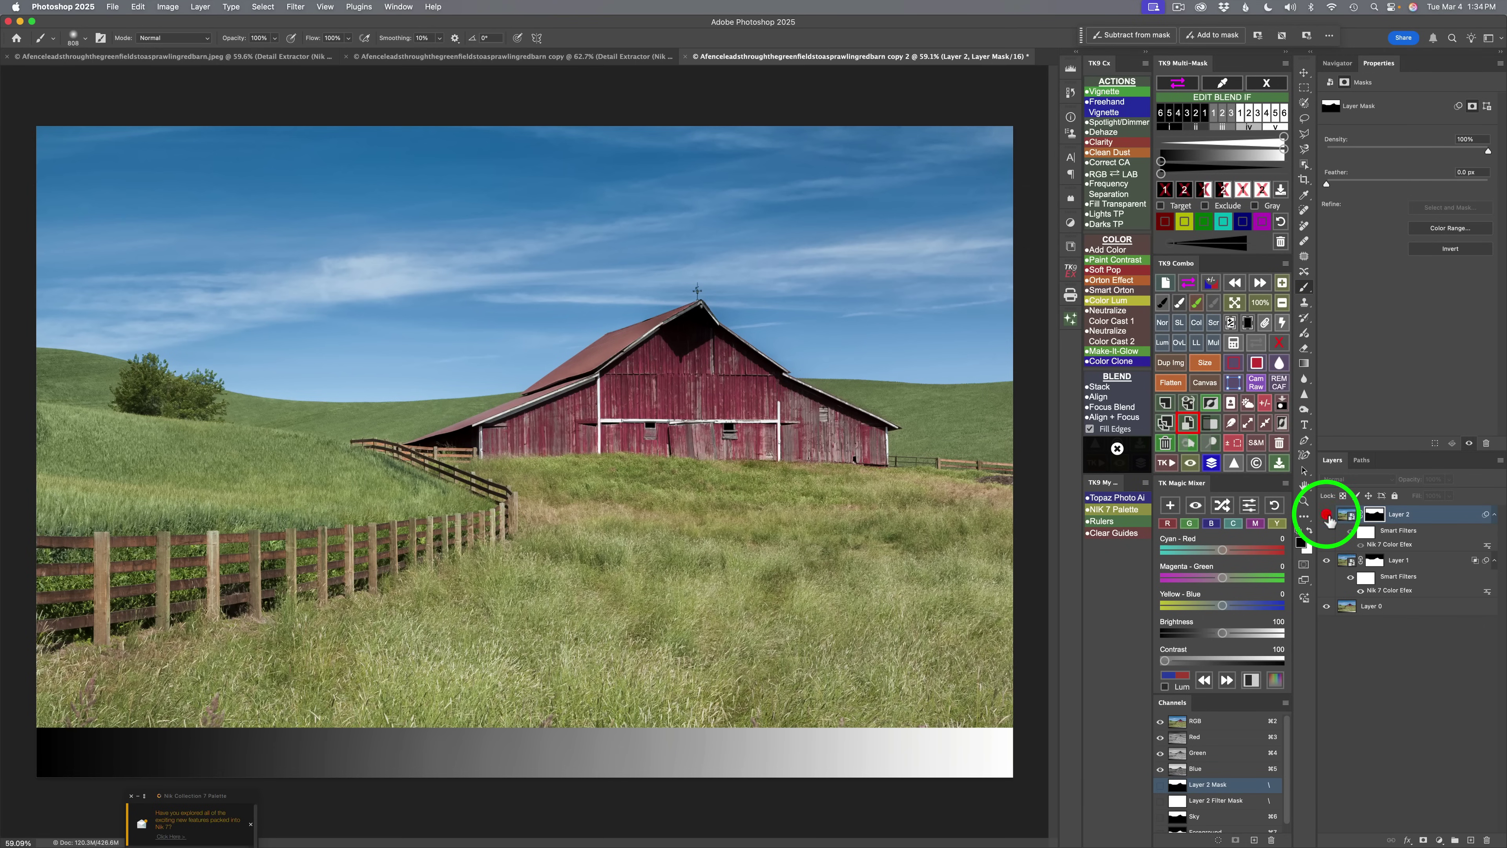
pyautogui.click(1328, 515)
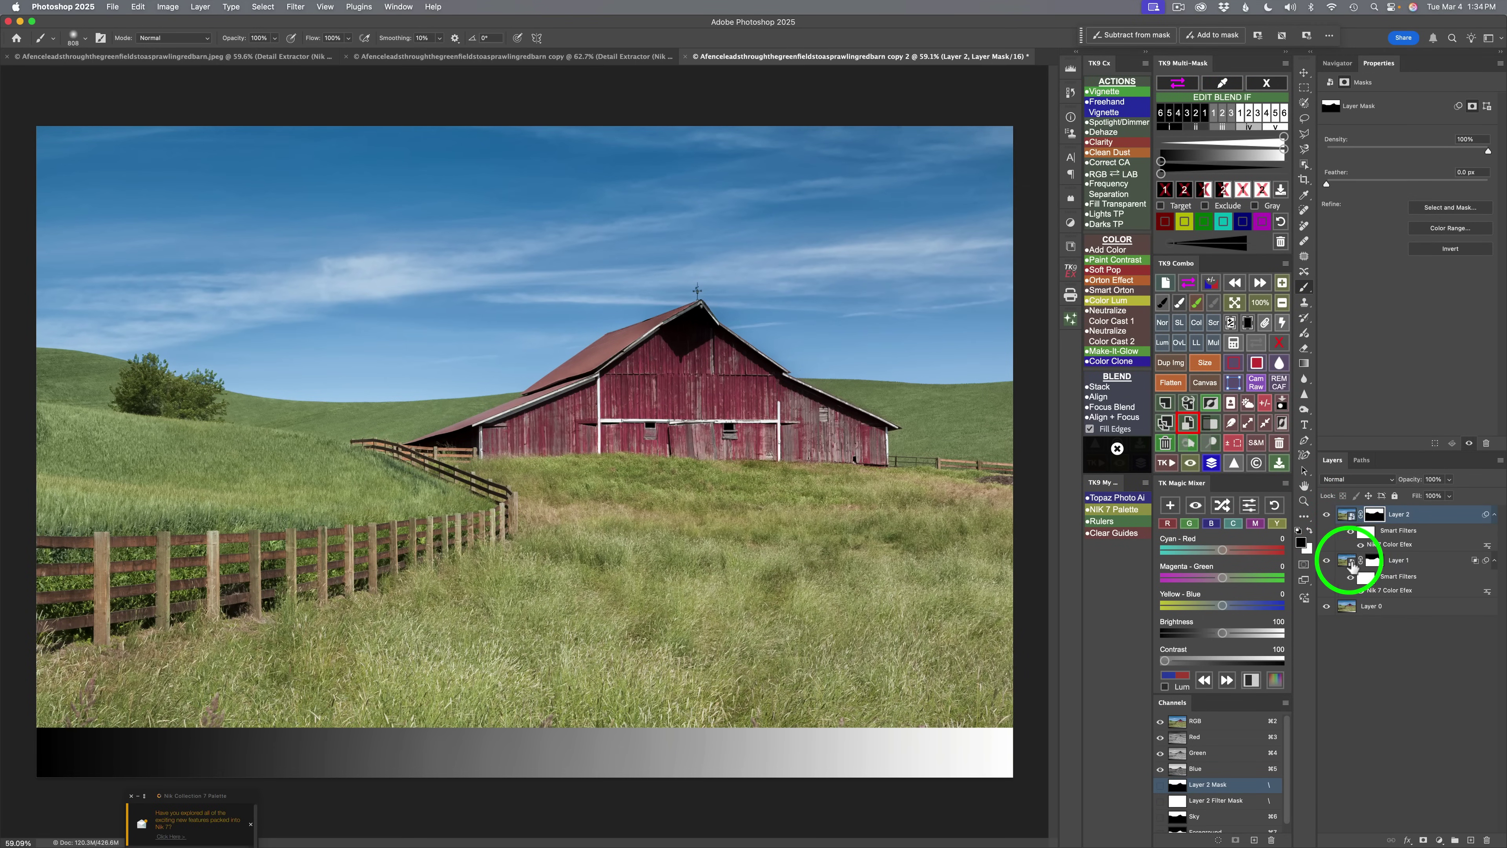
pyautogui.click(1328, 560)
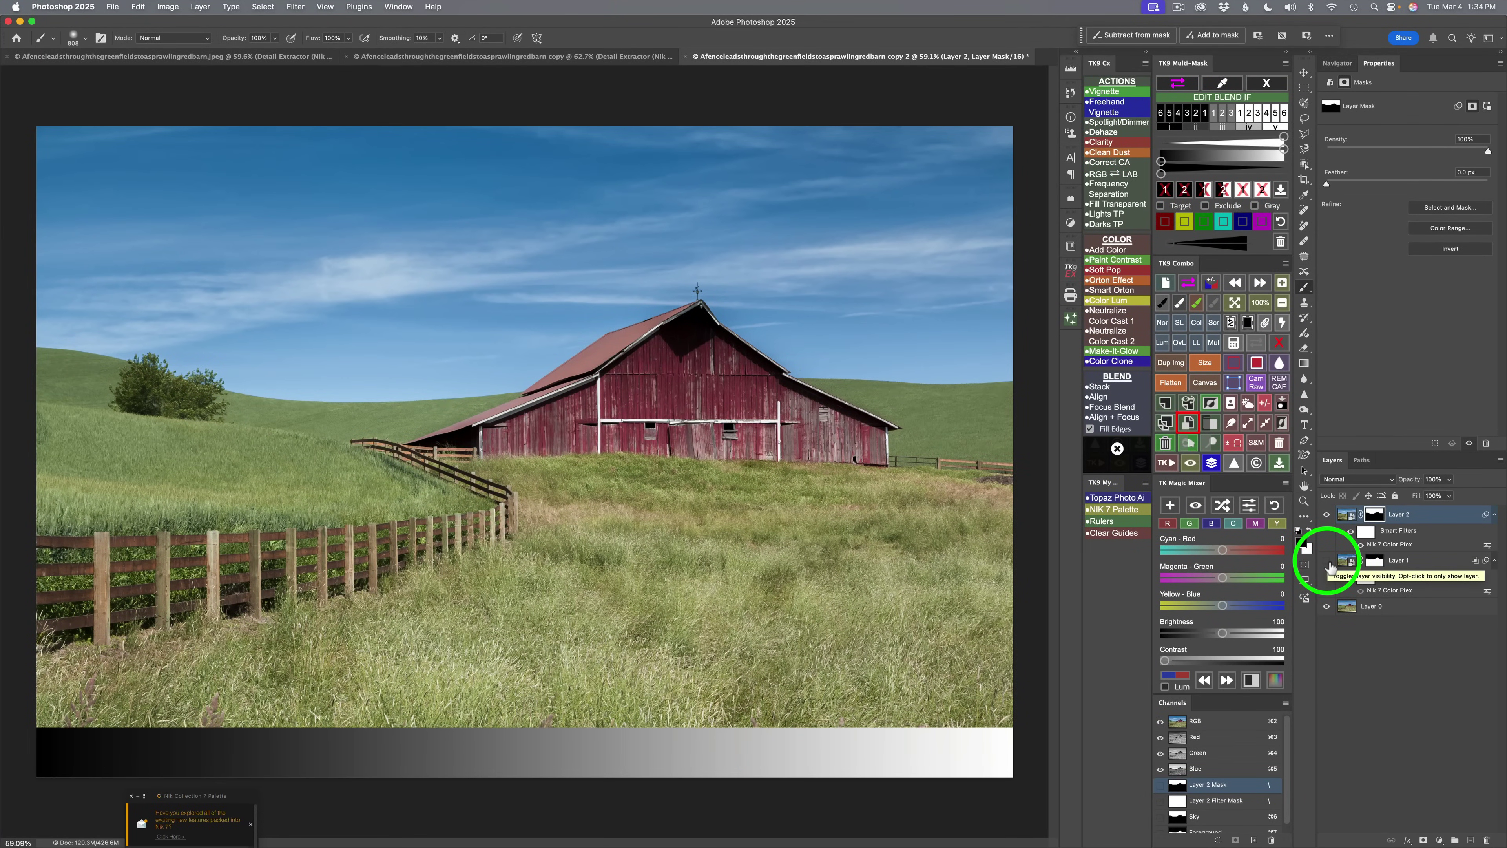
pyautogui.click(1328, 562)
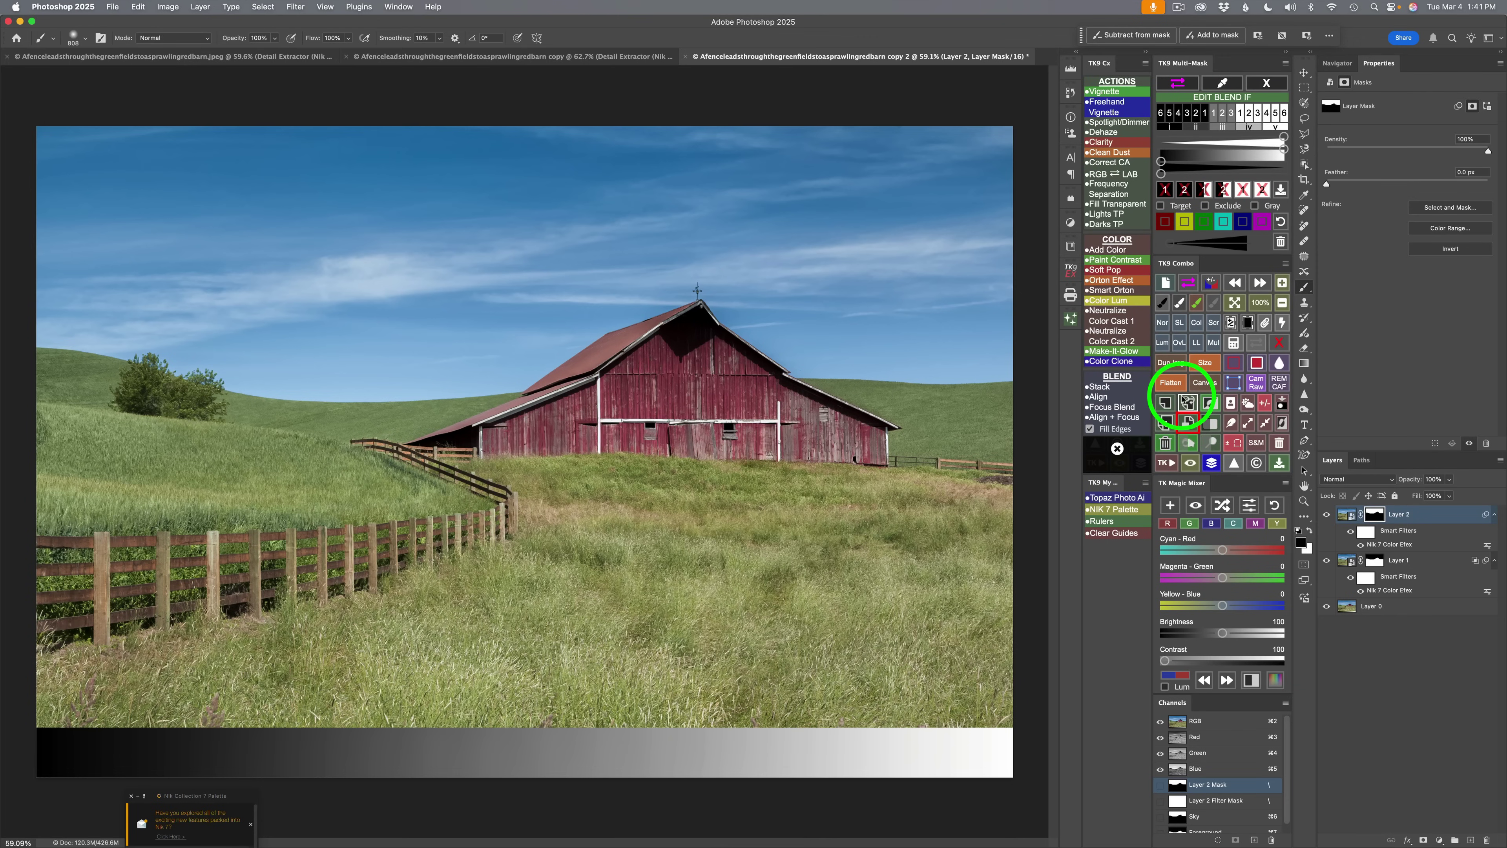
pyautogui.click(1212, 462)
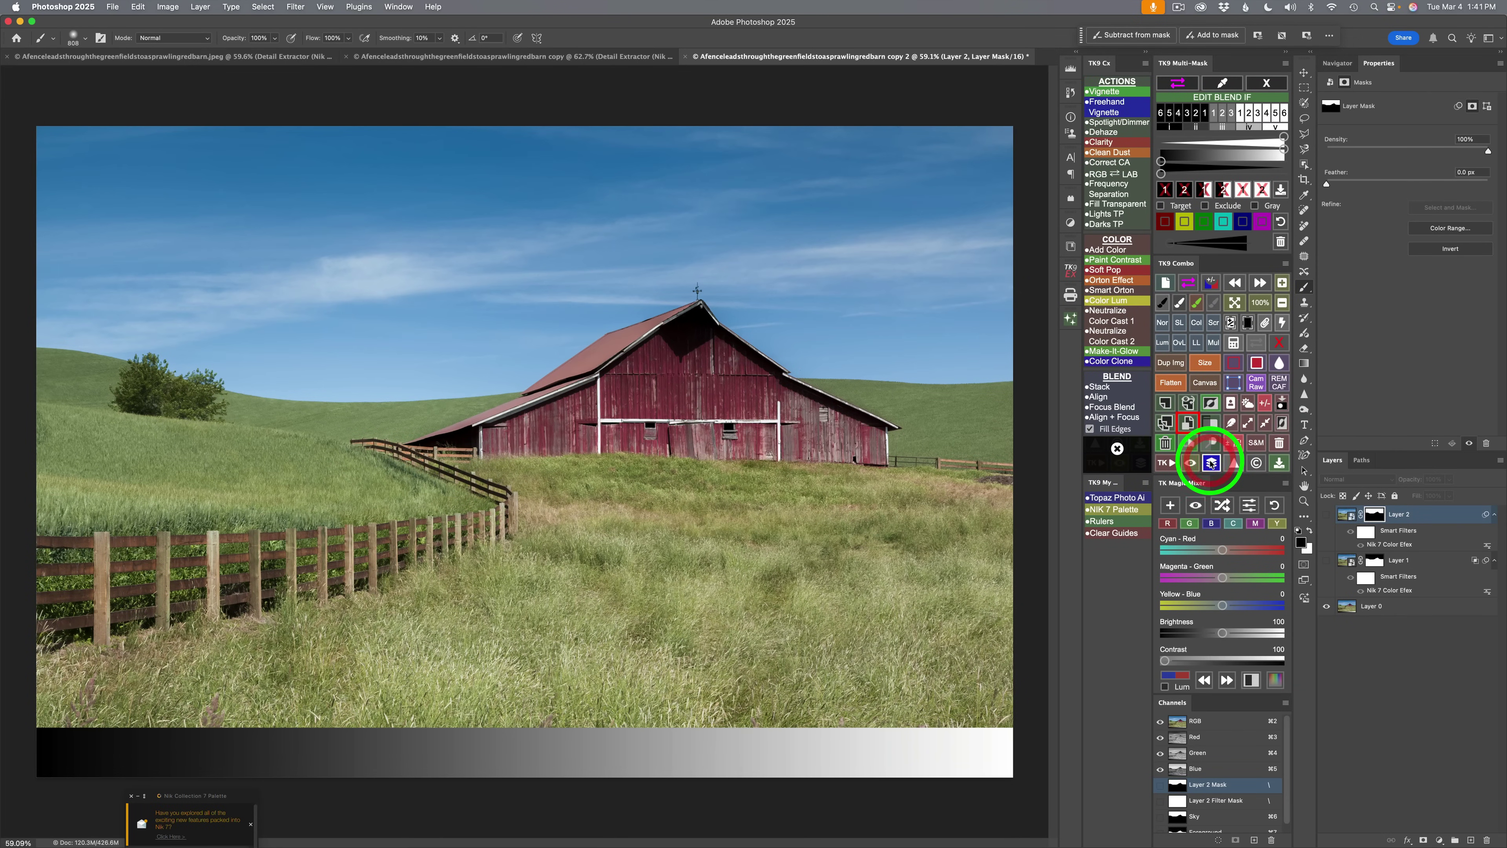
pyautogui.click(1211, 462)
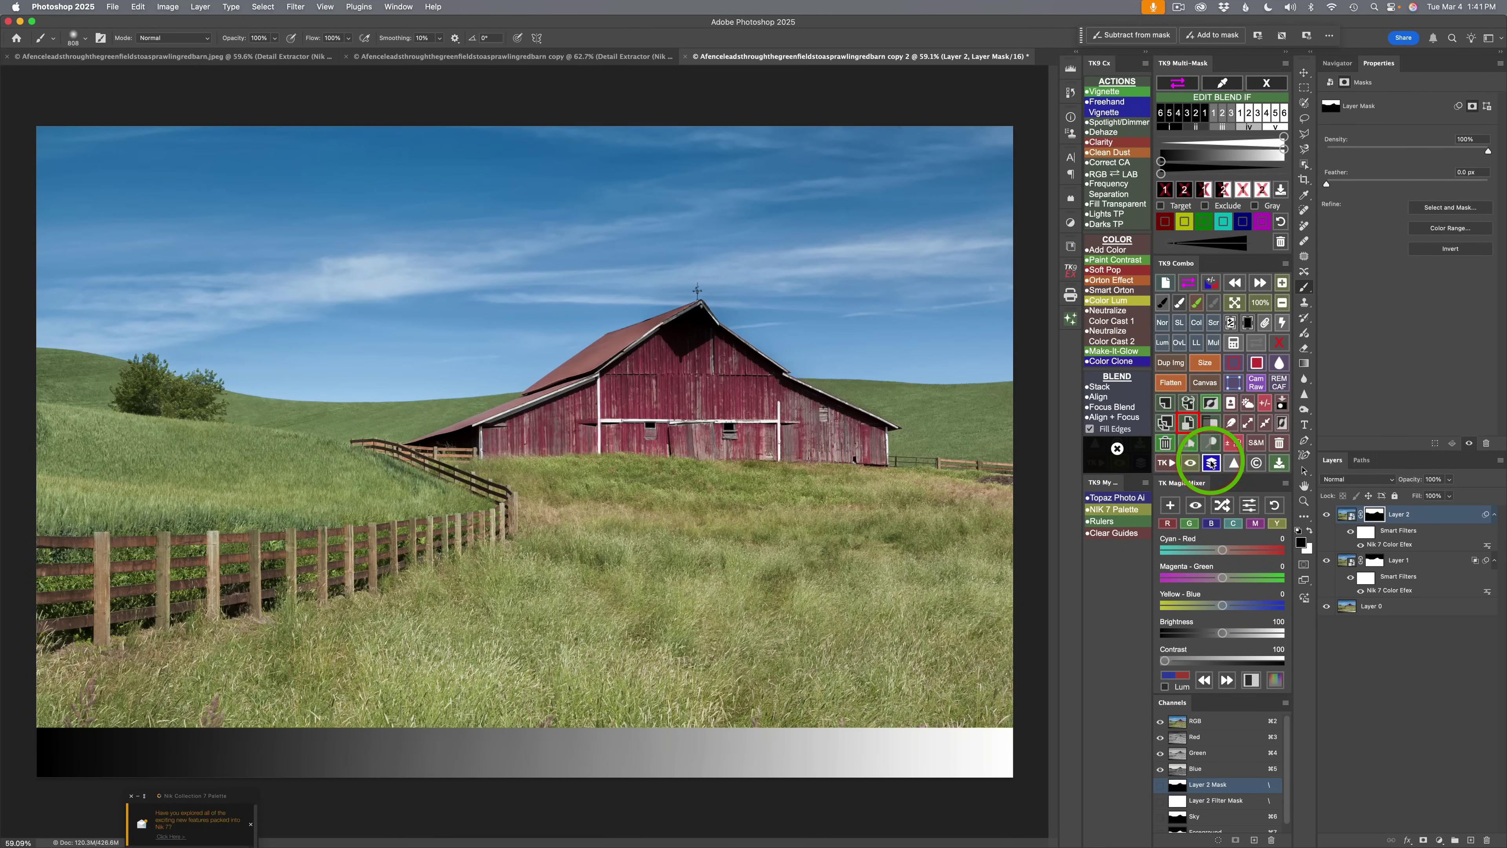